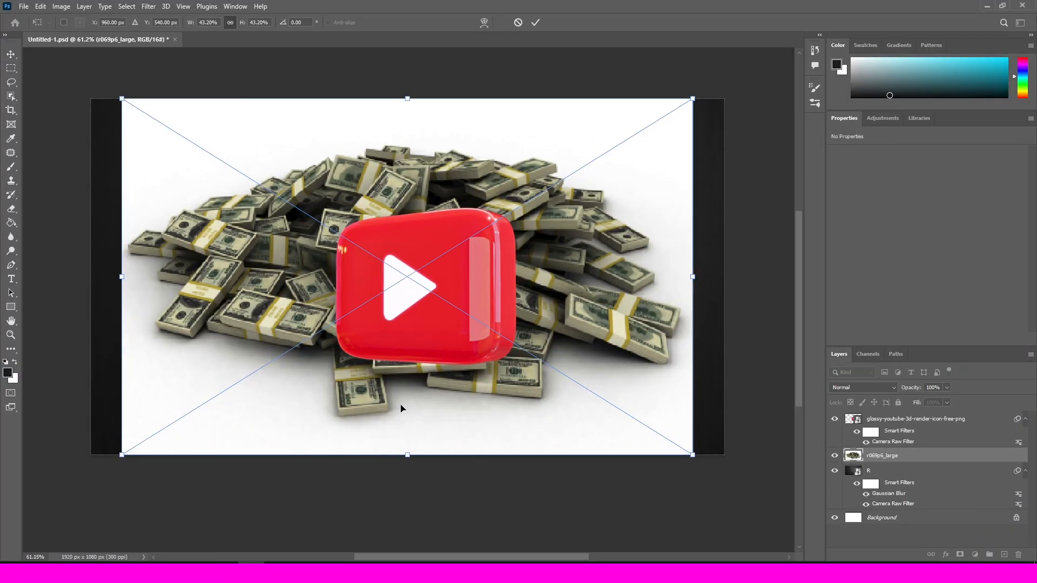
Place the money pile image and open it in a Camera Raw Filter with Sharpening 47, Noise Reduction 46 and Color Noise Reduction 32
key(Return)
scroll(449, 410, up, 3)
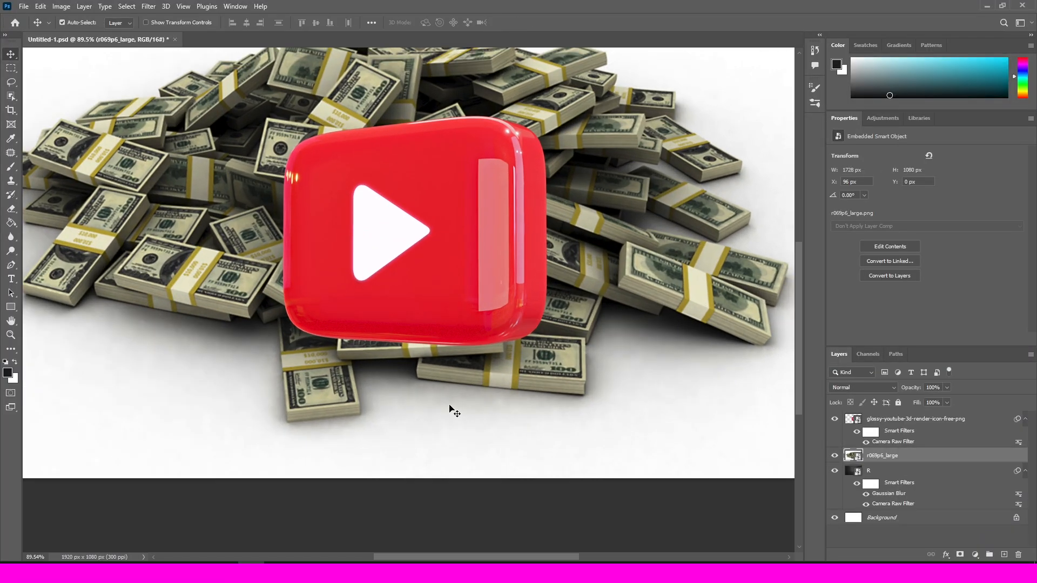
scroll(450, 410, down, 2)
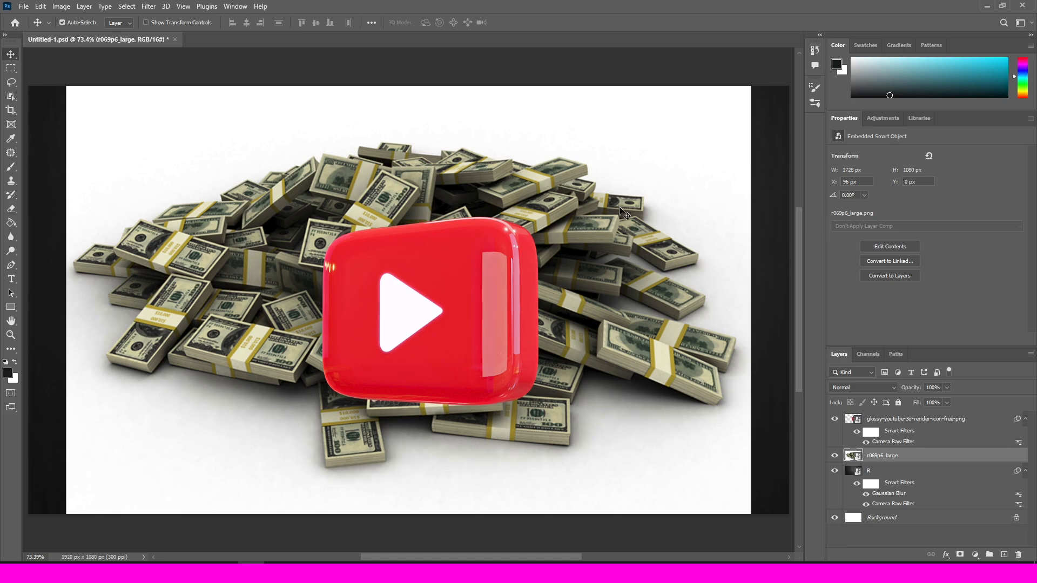
click(149, 6)
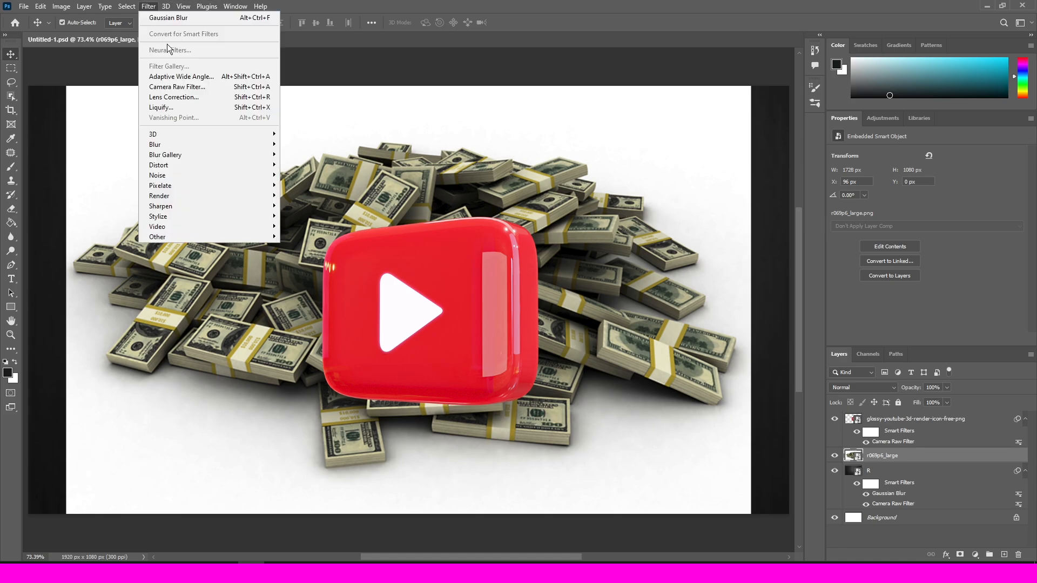
click(167, 87)
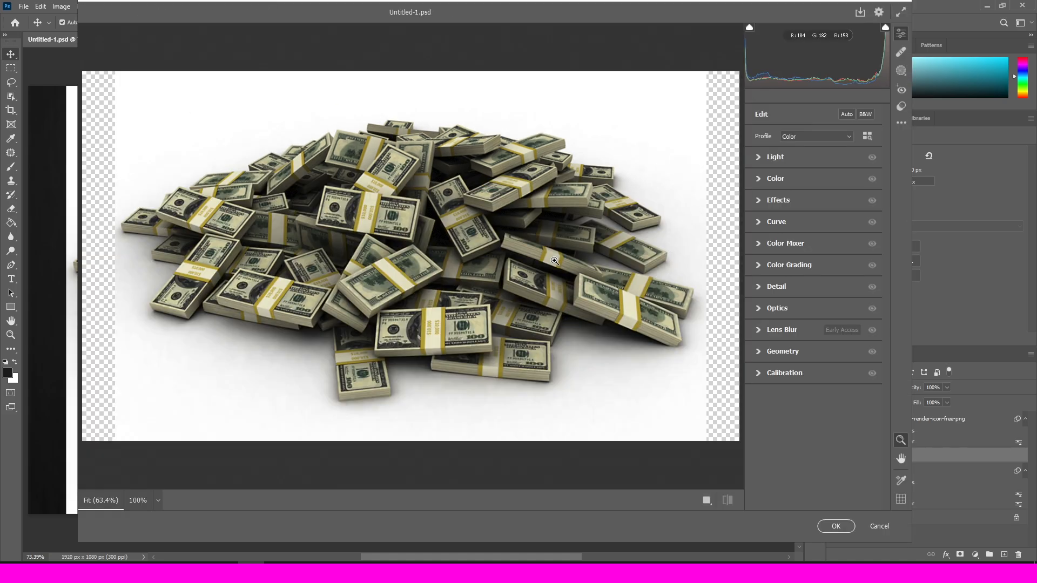
click(759, 289)
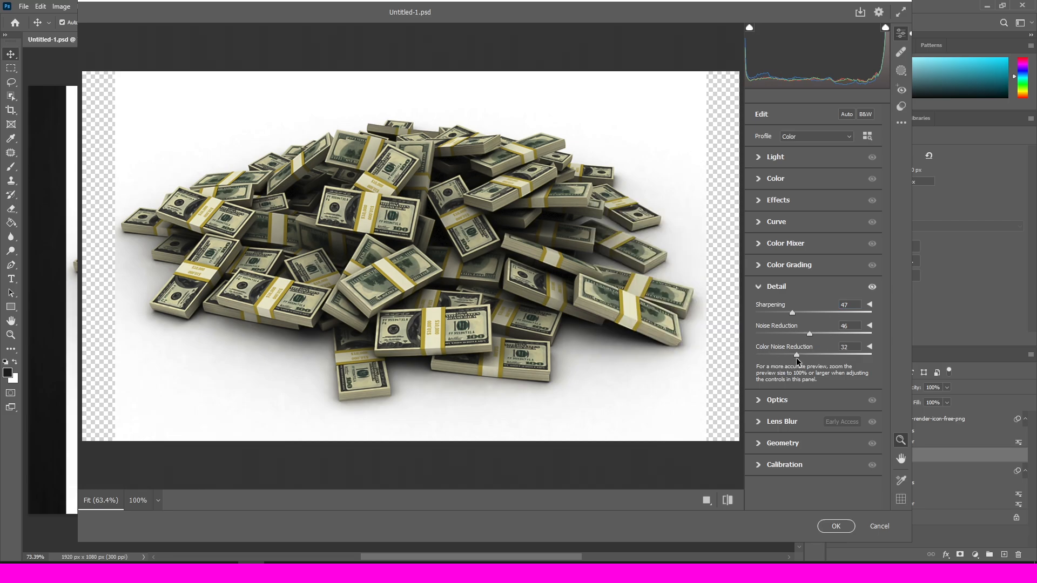
Adjust the money image's light settings to Exposure 0, Contrast +7 and Highlights +14
click(776, 180)
click(762, 158)
drag(814, 181, 820, 181)
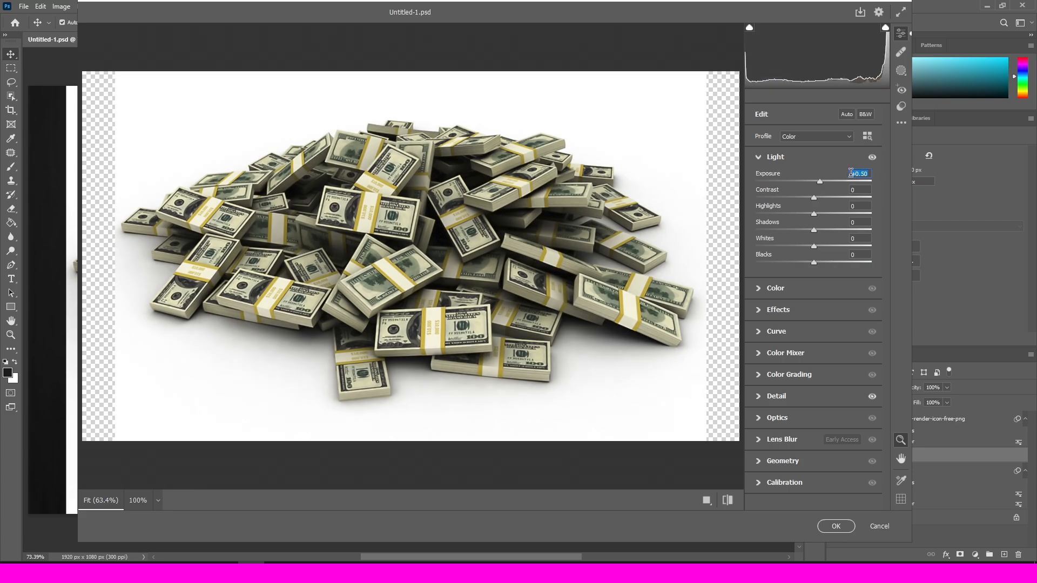
text(0)
drag(822, 199, 817, 217)
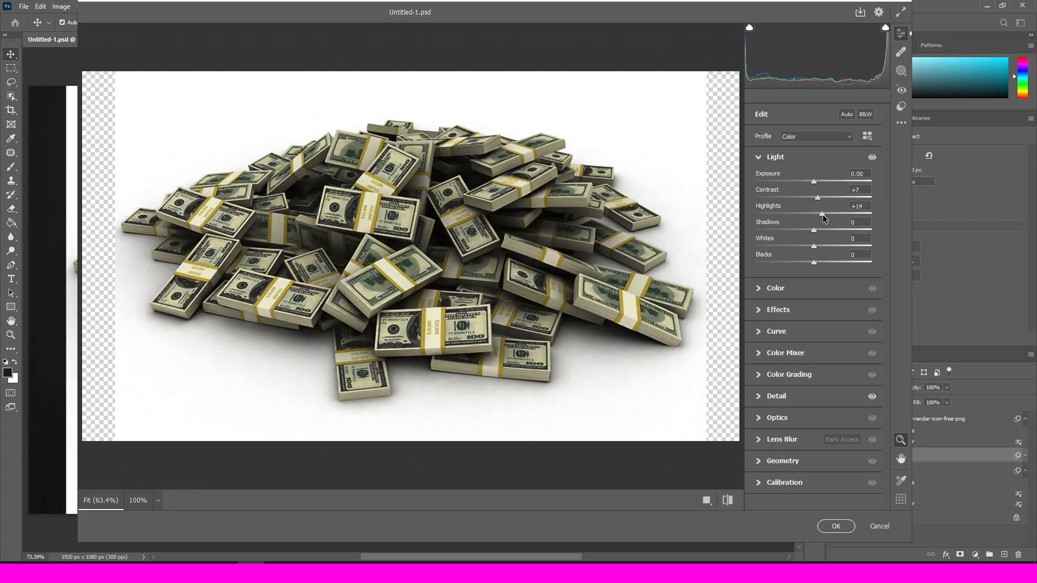
Set Texture to 0 and Clarity to +21 in the effects settings, and apply the Camera Raw Filter
click(762, 311)
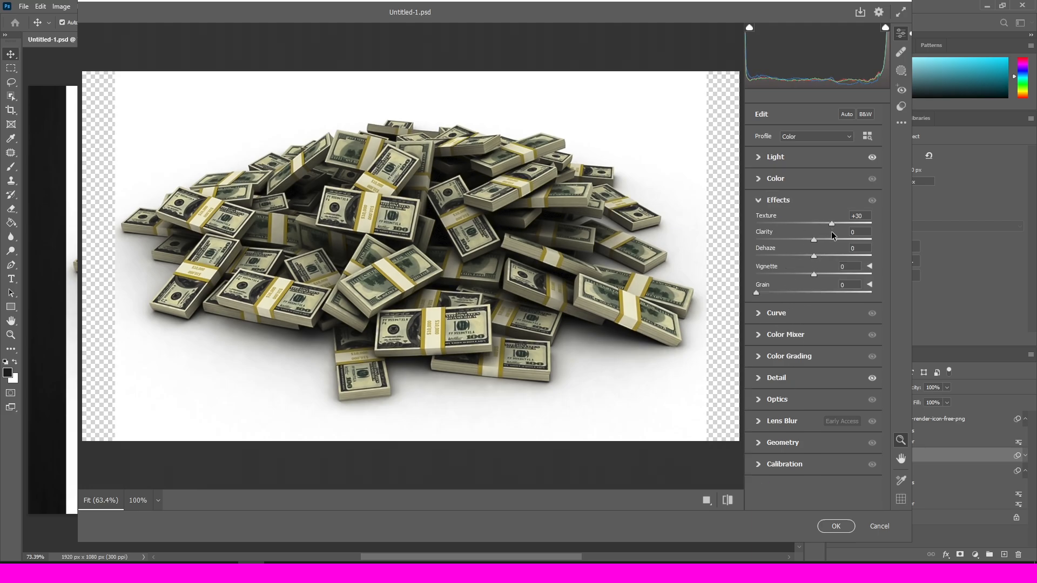
mouse_move(844, 238)
mouse_down()
mouse_move(817, 237)
mouse_move(827, 245)
mouse_up()
click(873, 201)
click(872, 200)
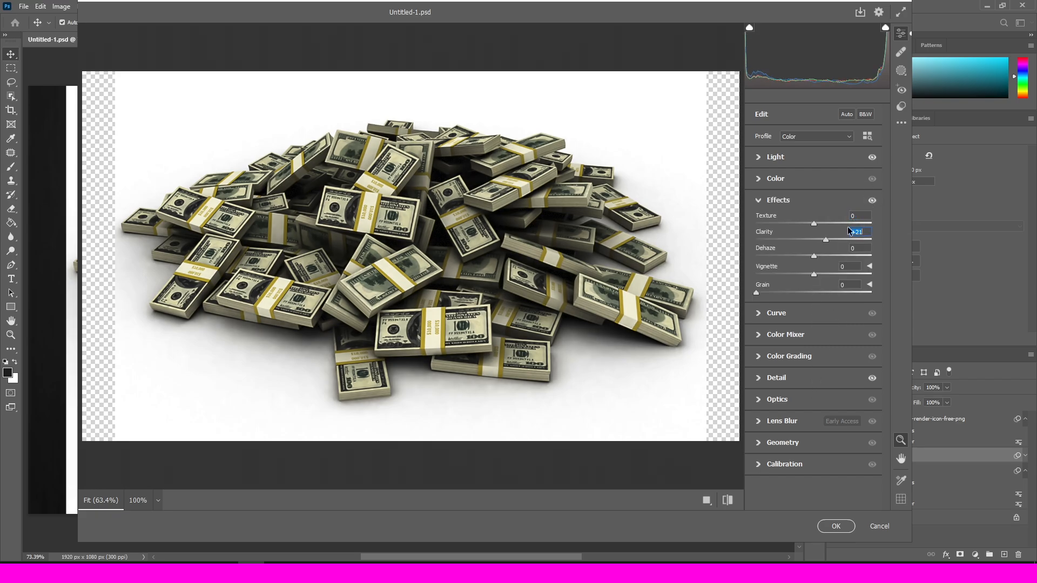
click(835, 527)
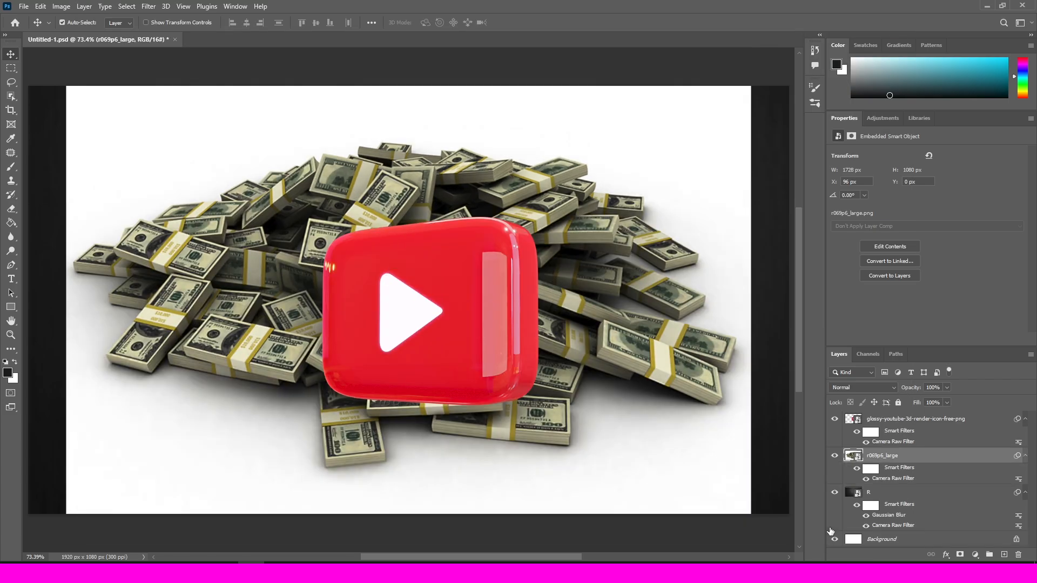
Select the white background around the money pile with the Magic Wand and hide it with an inverted layer mask
click(15, 98)
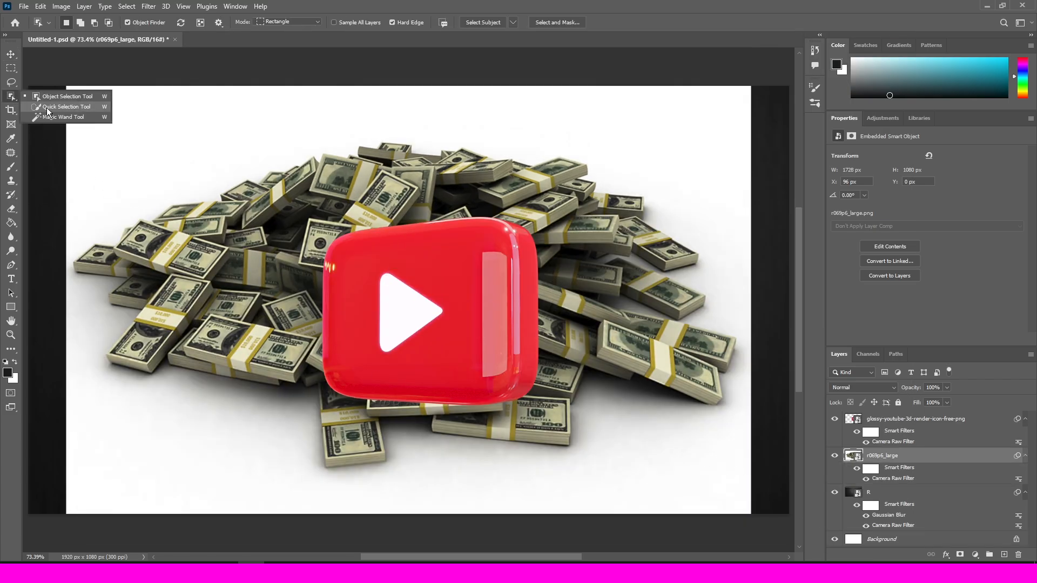
click(46, 108)
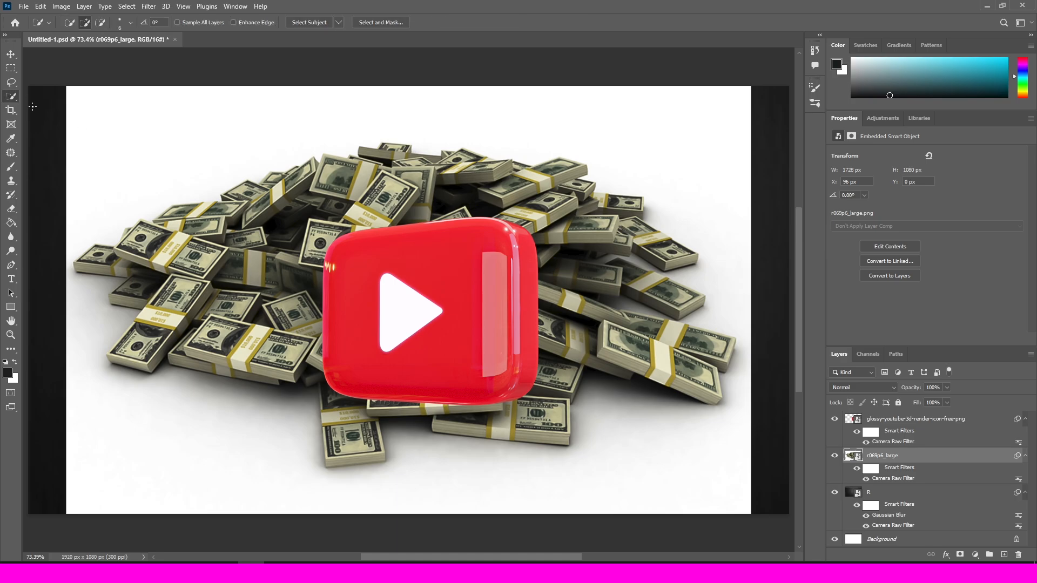
click(8, 98)
click(56, 120)
click(116, 134)
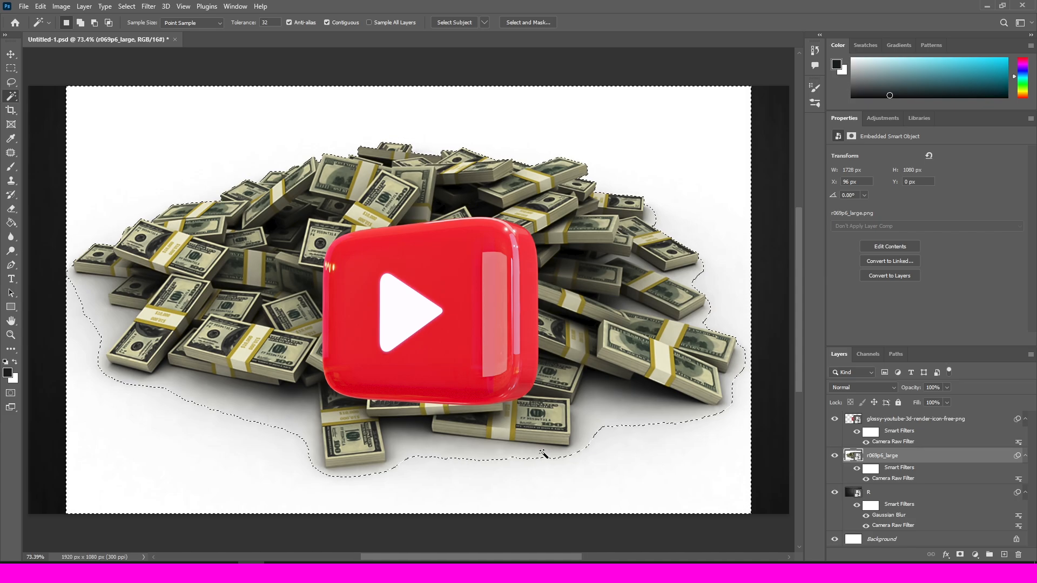
click(961, 556)
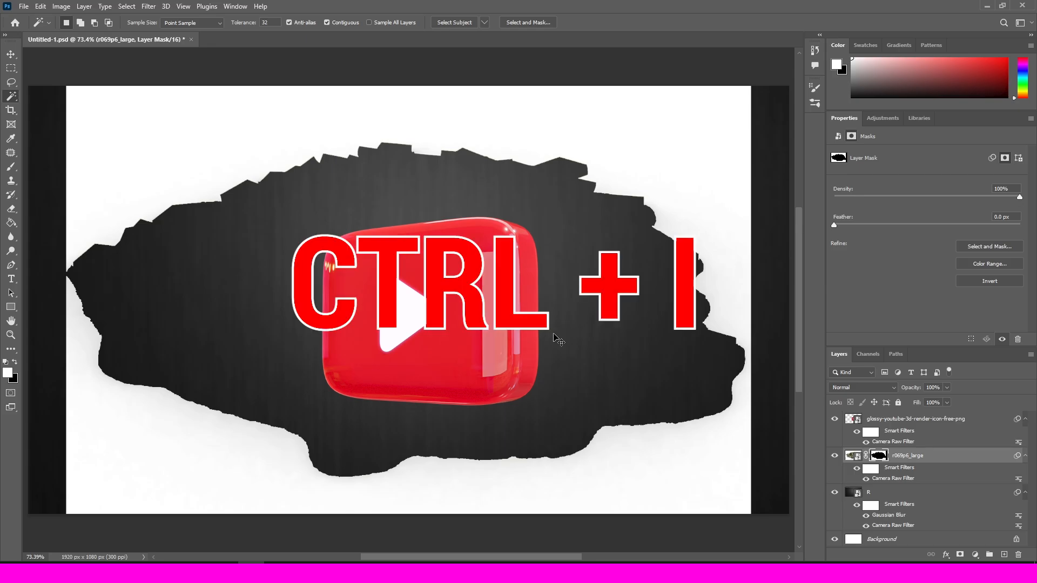
key(ctrl+i)
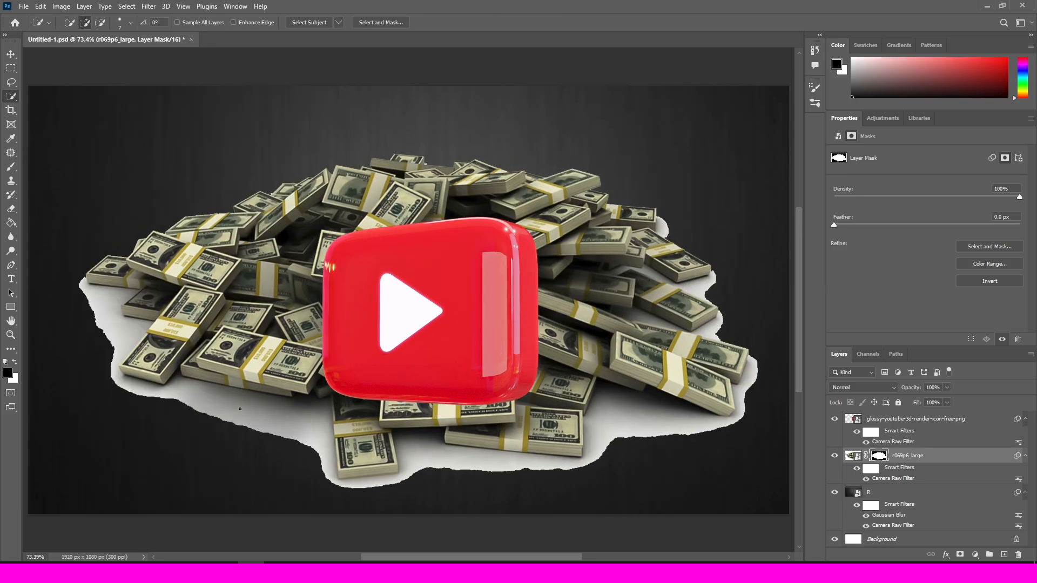
Select the leftover white fringe along the underside of the money pile with a 45 px Quick Selection brush
key(bracketright)
key(bracketright)
key(bracketright)
key(bracketright)
key(bracketright)
key(bracketright)
key(bracketright)
key(bracketright)
key(bracketright)
key(bracketright)
mouse_move(240, 409)
mouse_down()
mouse_move(291, 430)
mouse_move(192, 398)
mouse_move(107, 321)
mouse_move(430, 472)
mouse_move(555, 465)
mouse_move(692, 418)
mouse_up()
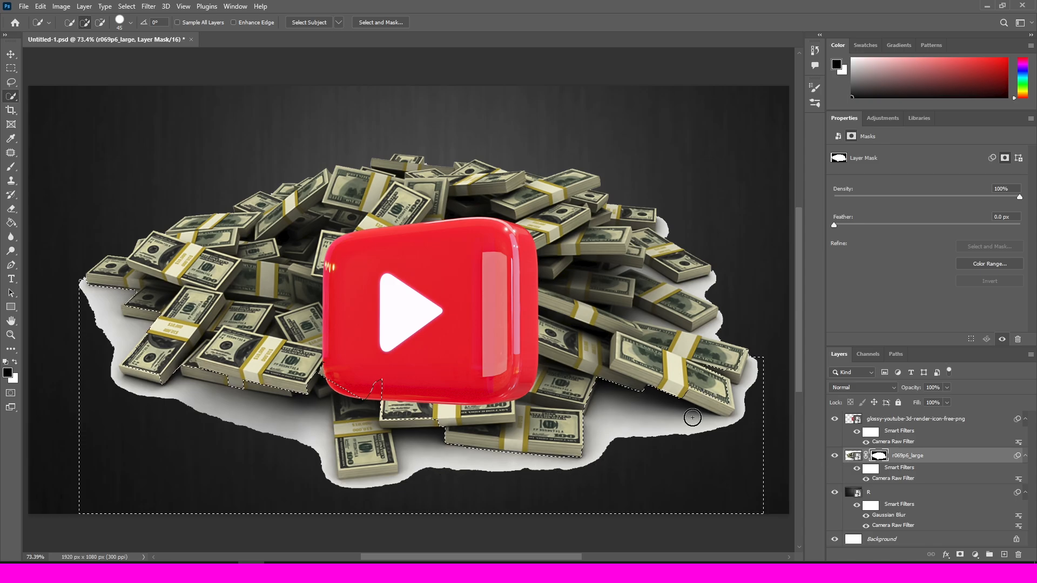
Add the white gaps between the bill stacks on the pile's right side to the selection, using a 20 px Quick Selection brush
scroll(721, 325, up, 3)
key(bracketleft)
key(bracketleft)
key(bracketleft)
key(bracketleft)
key(bracketleft)
drag(700, 260, 683, 254)
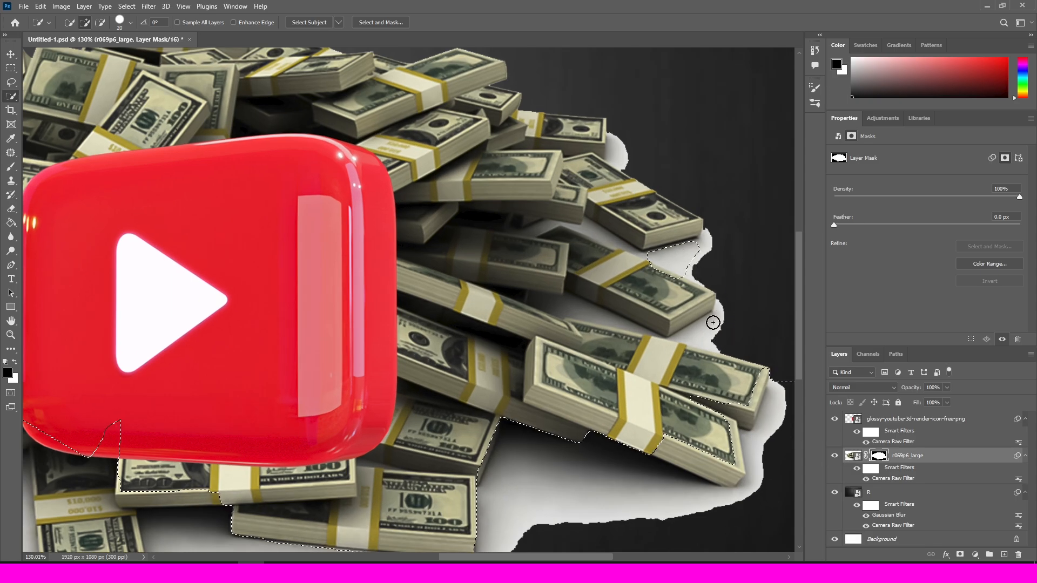
drag(562, 313, 605, 313)
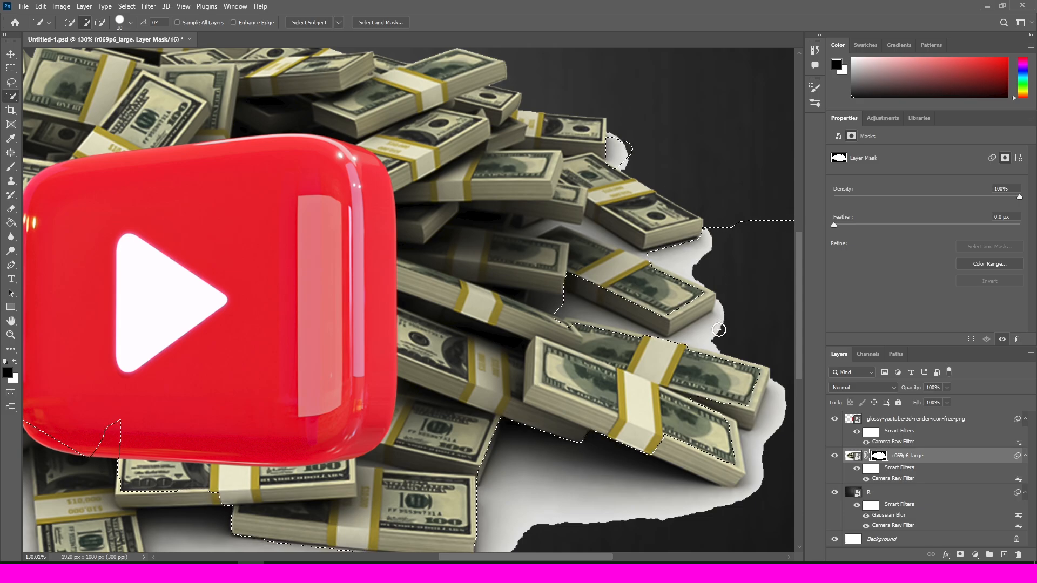
Subtract the wrongly included edges of the right-hand bill stacks from the selection
alt+click(606, 285)
drag(606, 286, 578, 267)
mouse_move(655, 456)
mouse_down()
mouse_move(688, 450)
mouse_move(728, 462)
mouse_up()
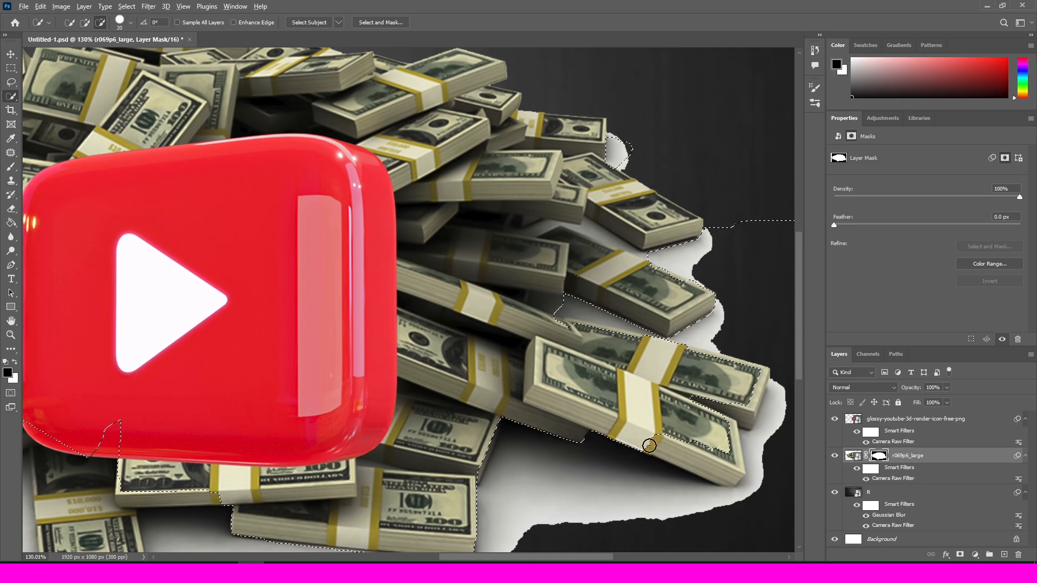
drag(755, 405, 759, 386)
scroll(688, 361, down, 5)
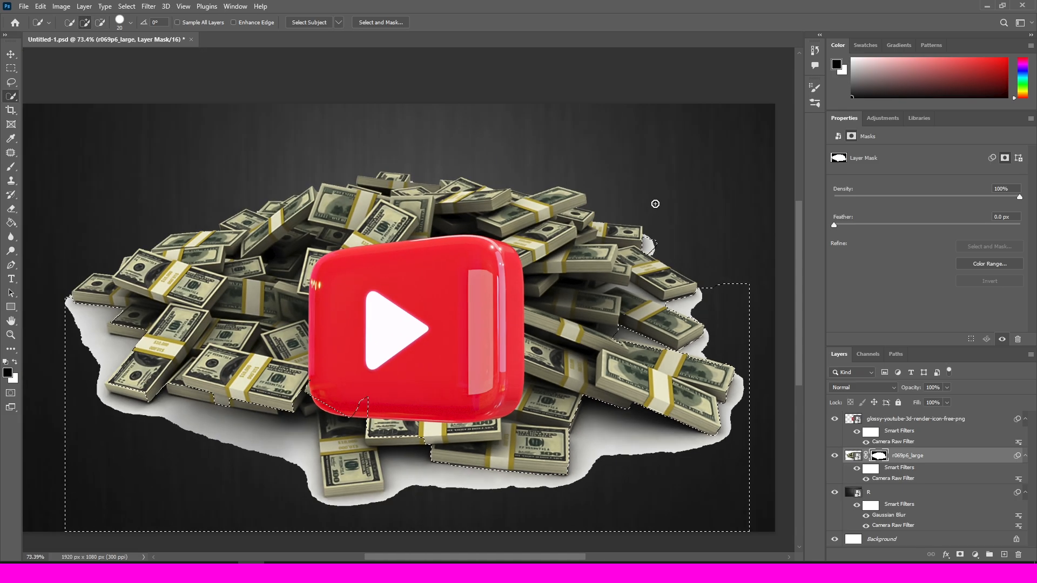
Refine the selection along the bottom-centre and left bill stacks so that it excludes the bills and keeps the white fringe
scroll(655, 204, down, 2)
drag(382, 367, 382, 302)
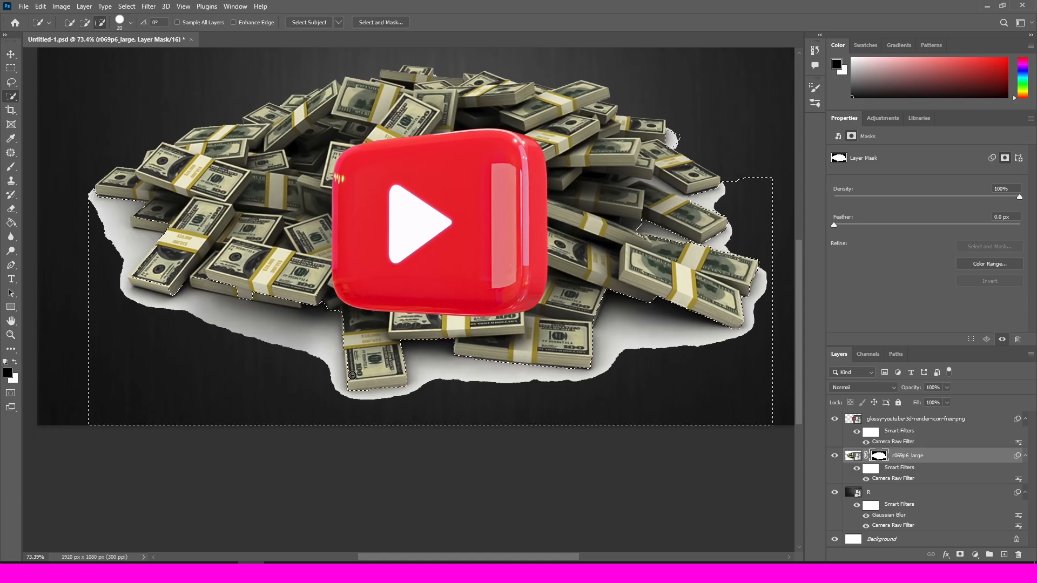
scroll(360, 346, up, 5)
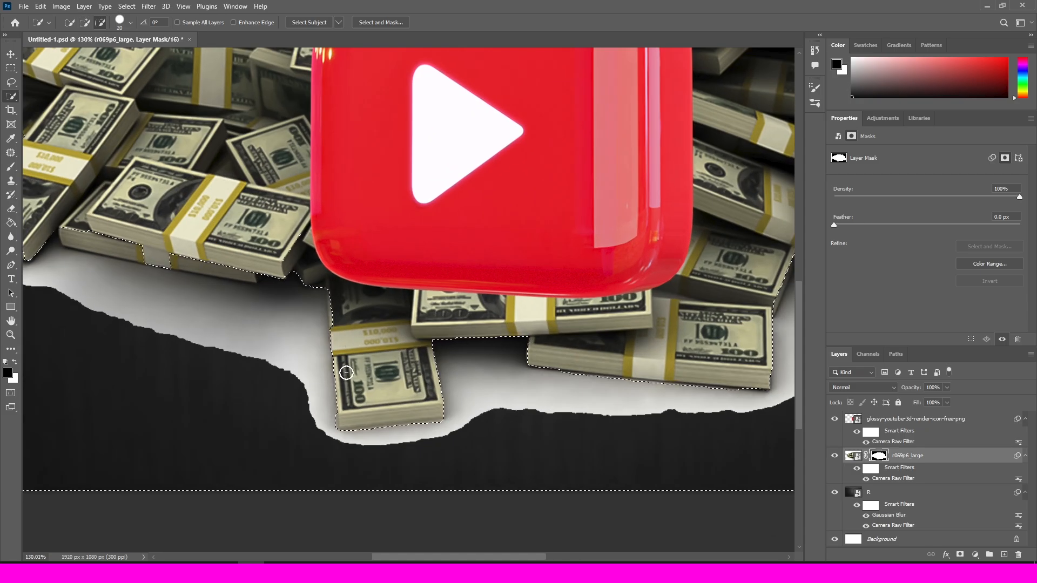
drag(118, 241, 312, 273)
key(alt)
mouse_move(196, 266)
mouse_down()
mouse_move(166, 264)
mouse_move(163, 236)
mouse_up()
mouse_move(202, 206)
mouse_down()
mouse_move(152, 234)
mouse_move(187, 271)
mouse_move(271, 296)
mouse_up()
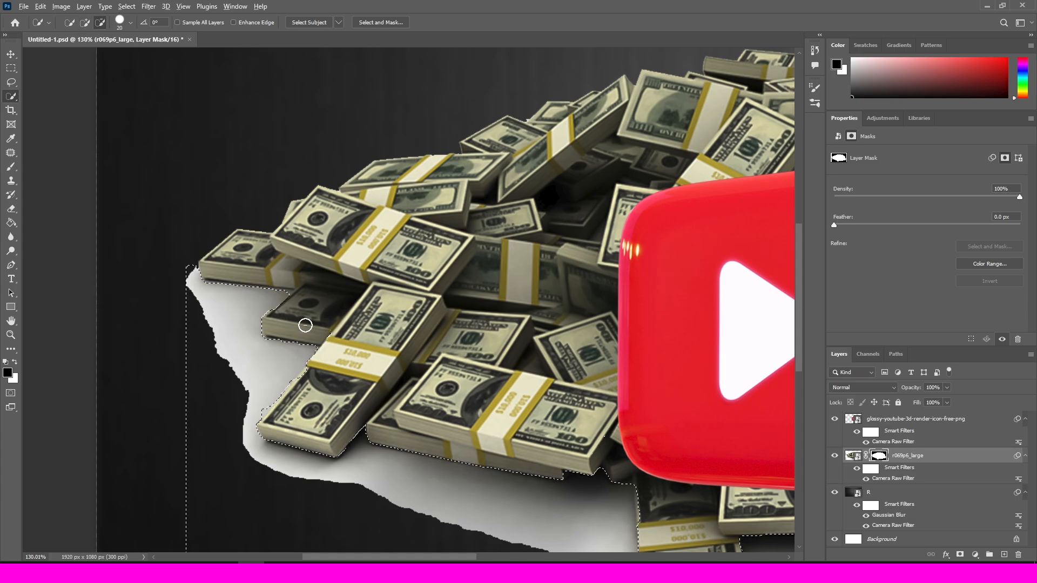
scroll(528, 240, down, 5)
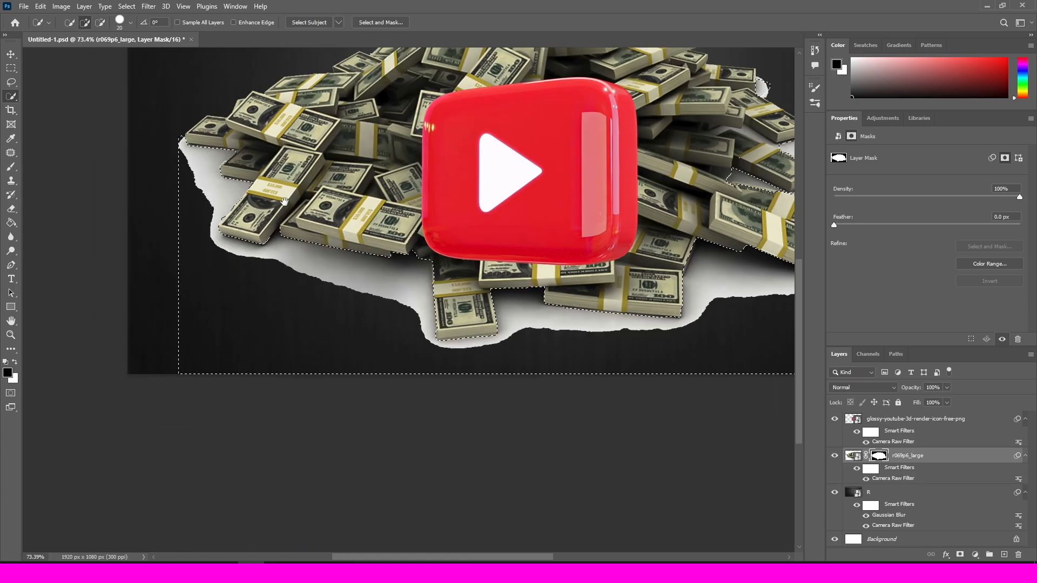
Paint black on the layer mask with a 500 px brush to hide the selected white fringe around the money pile
drag(528, 239, 463, 303)
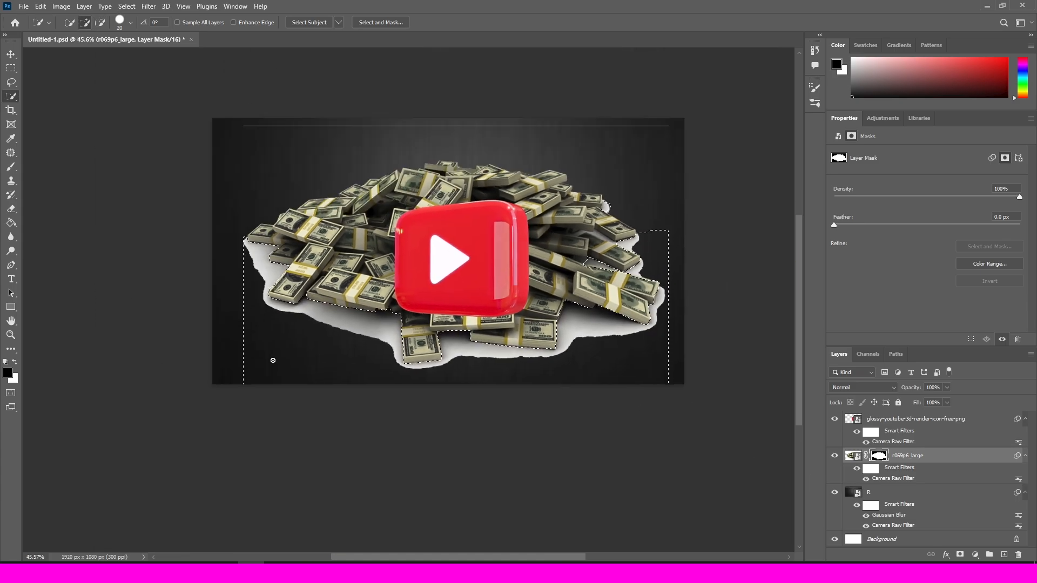
key(b)
key(bracketright)
key(bracketright)
key(bracketright)
key(bracketright)
key(bracketright)
key(bracketright)
key(bracketright)
key(bracketright)
key(bracketright)
key(bracketright)
key(bracketright)
key(bracketright)
key(bracketright)
key(bracketright)
mouse_move(231, 254)
mouse_down()
mouse_move(277, 317)
mouse_move(412, 354)
mouse_move(264, 330)
mouse_move(325, 349)
mouse_move(522, 363)
mouse_move(617, 332)
mouse_move(640, 305)
mouse_move(620, 283)
mouse_move(351, 346)
mouse_up()
scroll(428, 296, up, 3)
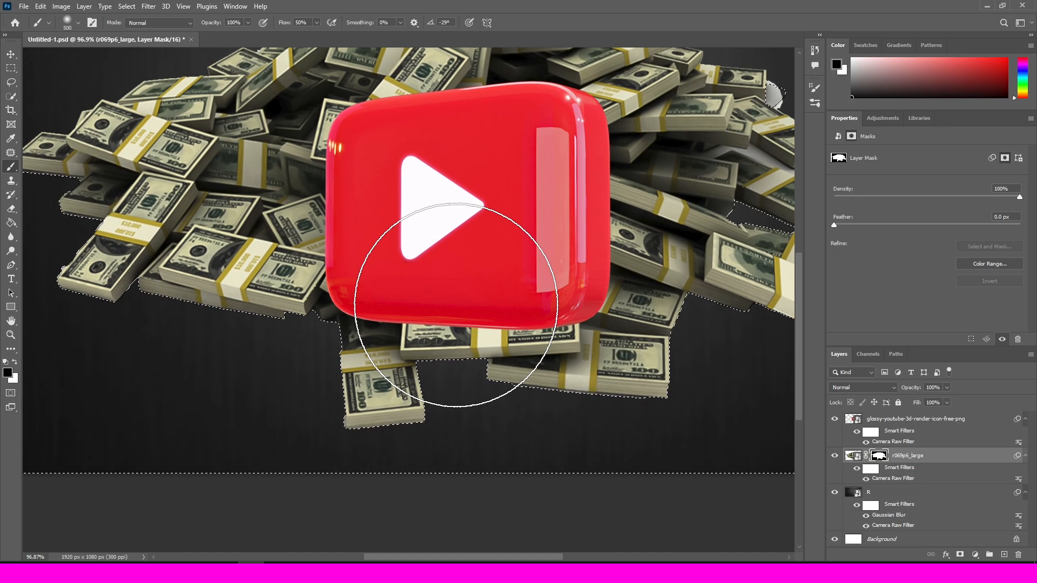
scroll(456, 305, down, 1)
Refine the selection around the right-hand bill stacks and include the white patch beside the upper-right stack with the Quick Selection tool
key(w)
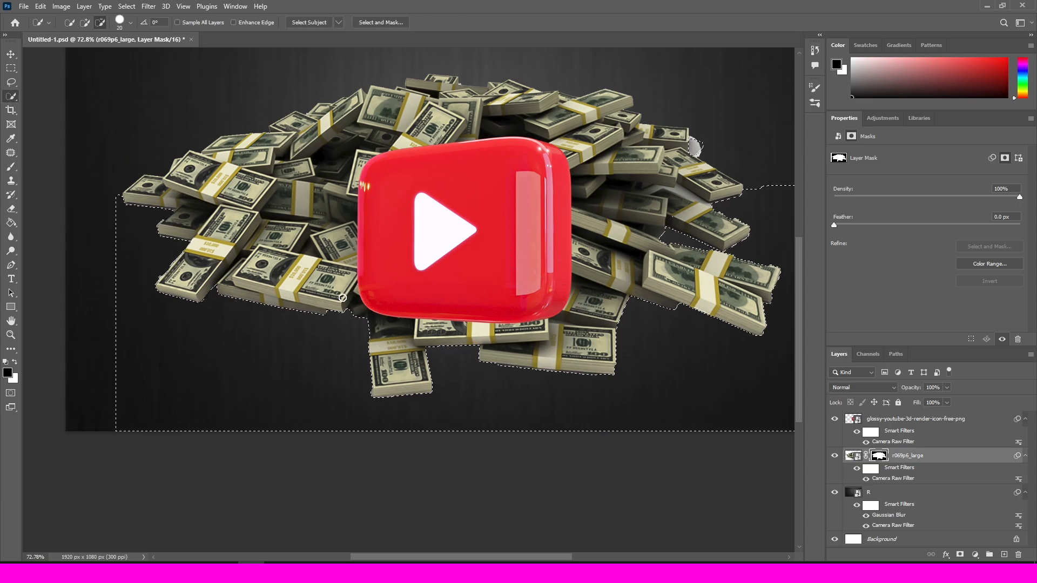
drag(529, 247, 382, 366)
scroll(493, 419, up, 5)
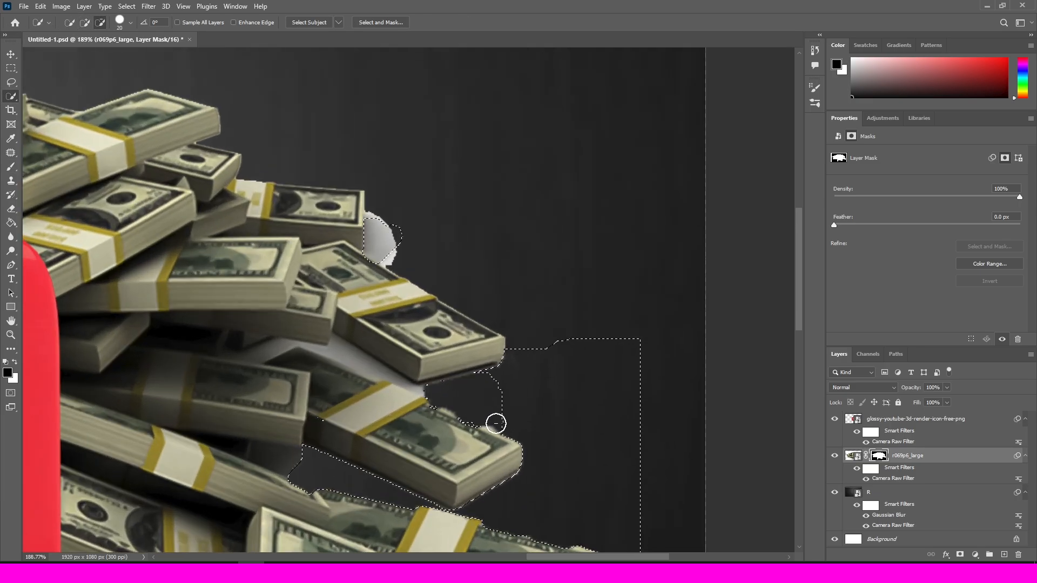
alt+click(505, 453)
drag(389, 248, 511, 355)
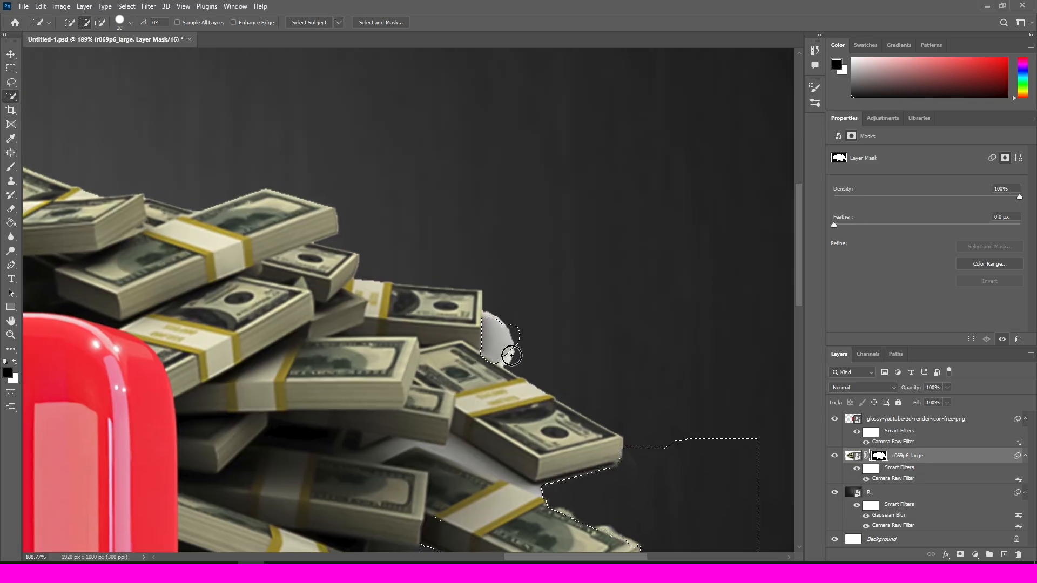
alt+click(472, 314)
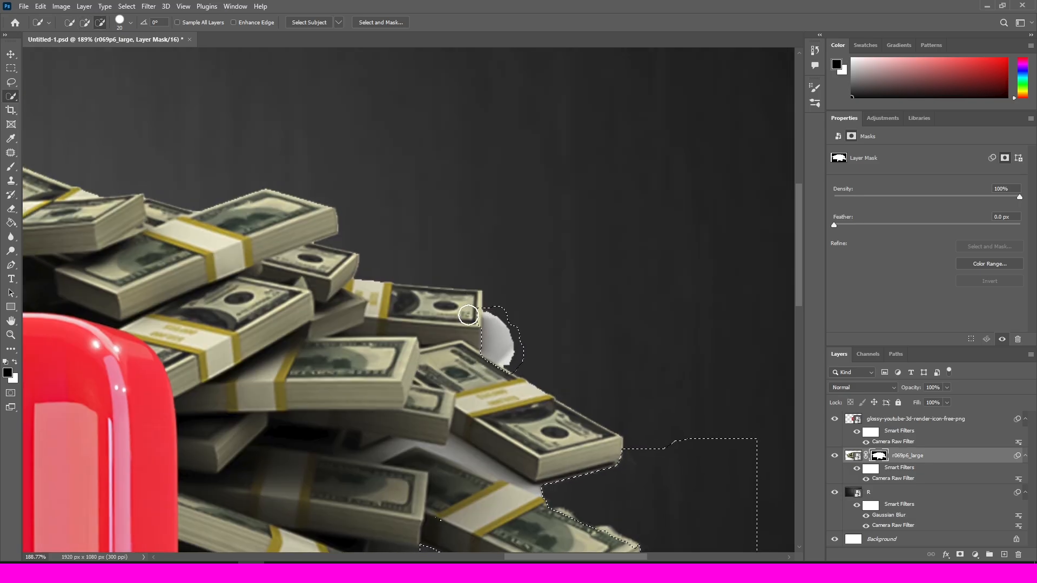
Select the narrow white strip between the right-hand bill stacks with a smaller Quick Selection brush, subtracting the bills themselves
scroll(468, 315, down, 3)
alt+scroll(452, 306, up, 2)
key(bracketleft)
key(bracketleft)
key(bracketleft)
alt+click(387, 315)
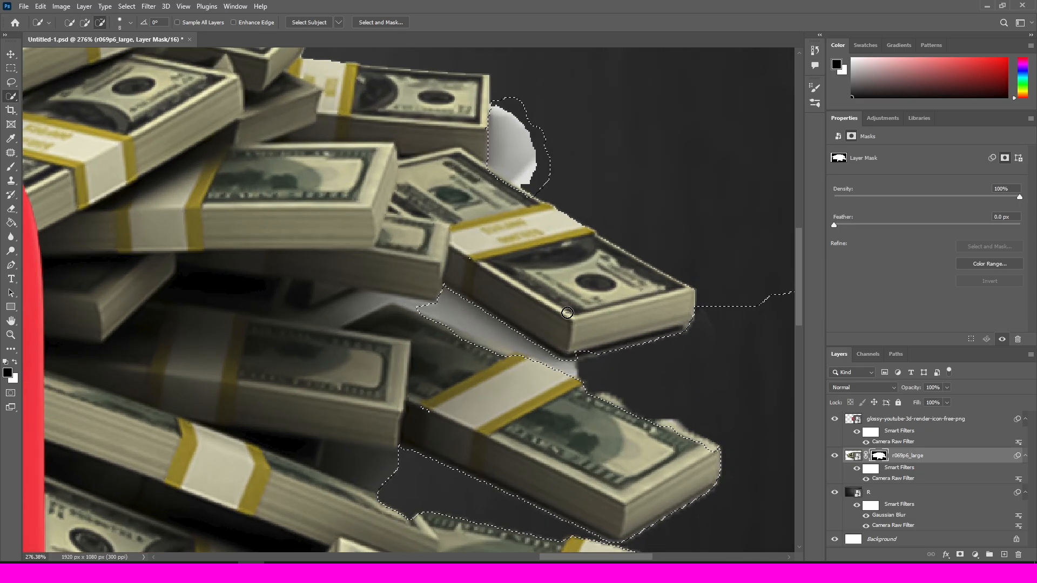
alt+click(336, 312)
mouse_move(335, 314)
mouse_down()
mouse_move(342, 317)
mouse_move(322, 274)
mouse_move(303, 260)
mouse_up()
alt+click(301, 381)
mouse_move(261, 304)
mouse_down()
mouse_move(283, 336)
mouse_move(402, 346)
mouse_move(360, 329)
mouse_move(376, 321)
mouse_move(423, 330)
mouse_move(490, 381)
mouse_move(461, 380)
mouse_move(501, 396)
mouse_move(557, 385)
mouse_up()
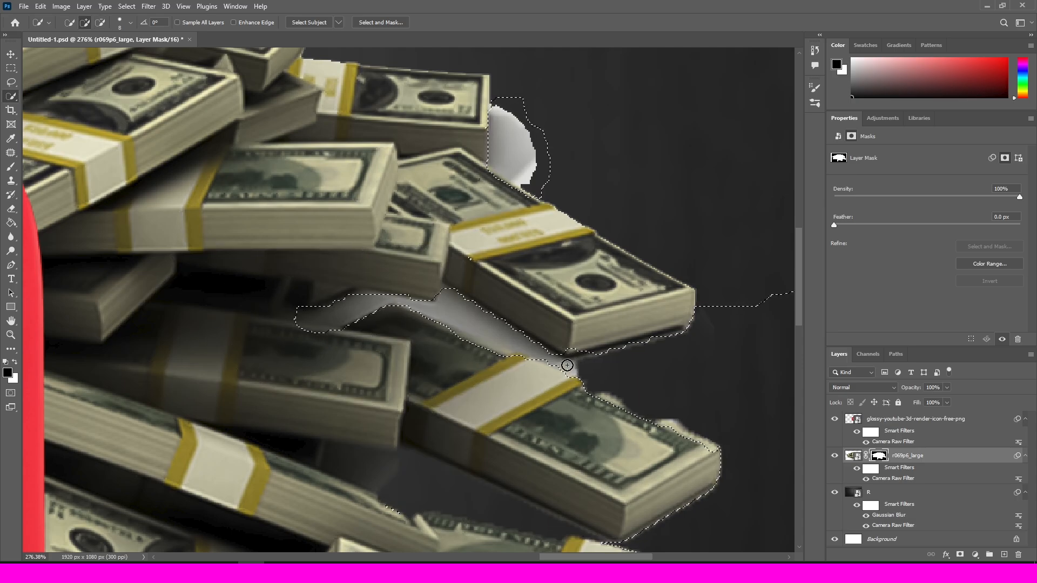
Paint black on the layer mask over the selected white patch and strip at the pile's right side with a 250 px brush
scroll(558, 413, down, 3)
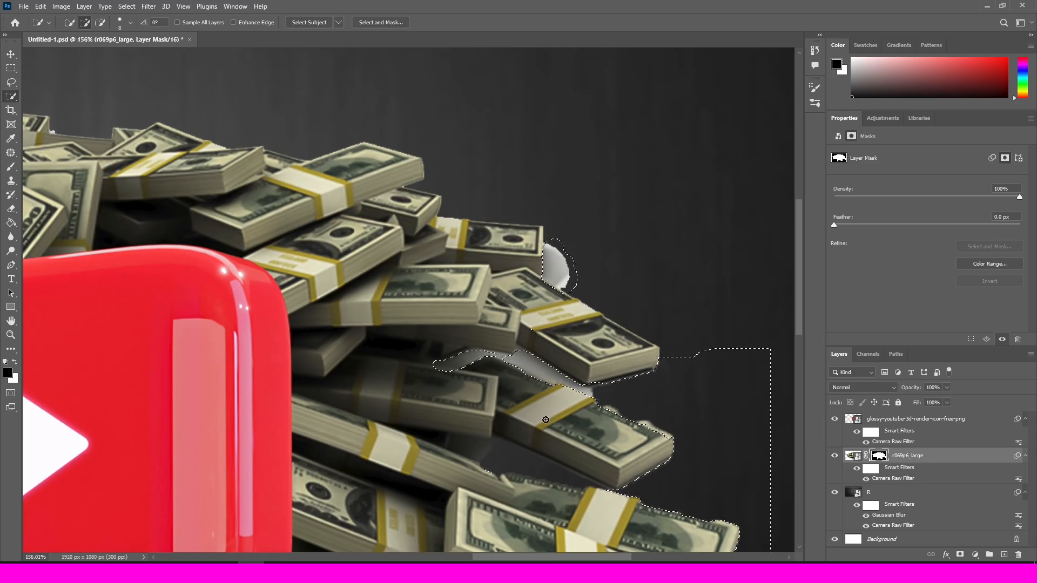
scroll(545, 419, down, 1)
key(b)
mouse_move(578, 394)
mouse_down()
mouse_move(588, 329)
mouse_move(533, 335)
mouse_up()
scroll(526, 348, down, 3)
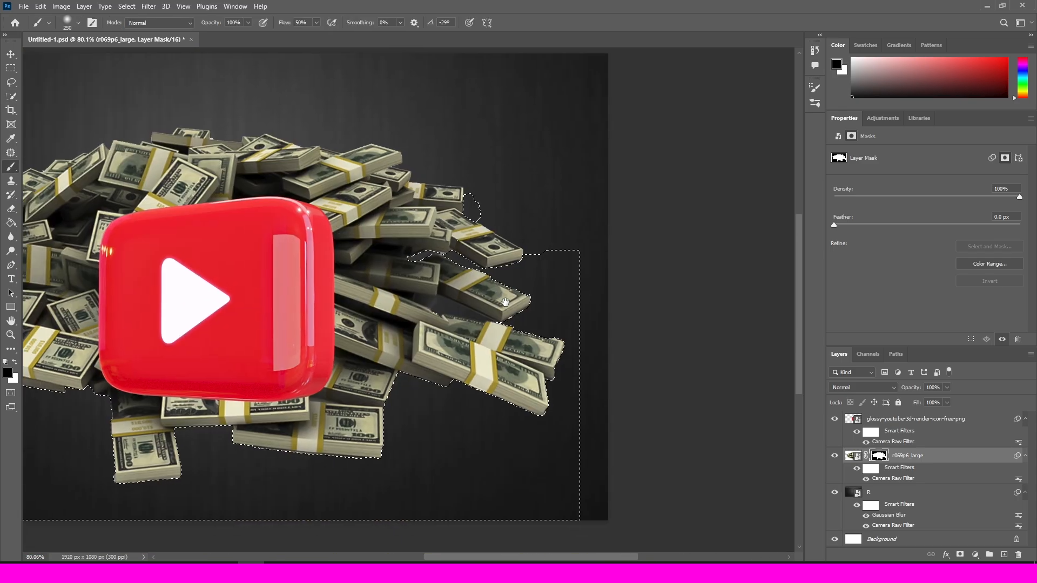
Paint black on the layer mask with a smaller brush over the leftover white bit in the strip between the right-hand bill stacks
scroll(531, 328, up, 4)
key(w)
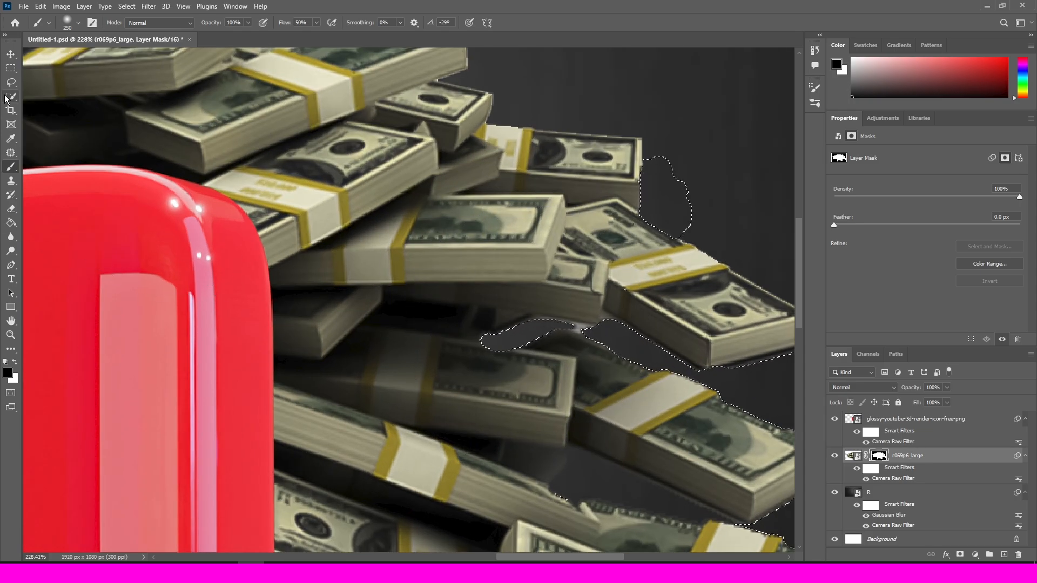
scroll(577, 324, up, 5)
key(b)
key(bracketleft)
key(bracketleft)
key(bracketleft)
key(bracketleft)
key(bracketleft)
key(bracketleft)
key(bracketleft)
drag(585, 288, 584, 285)
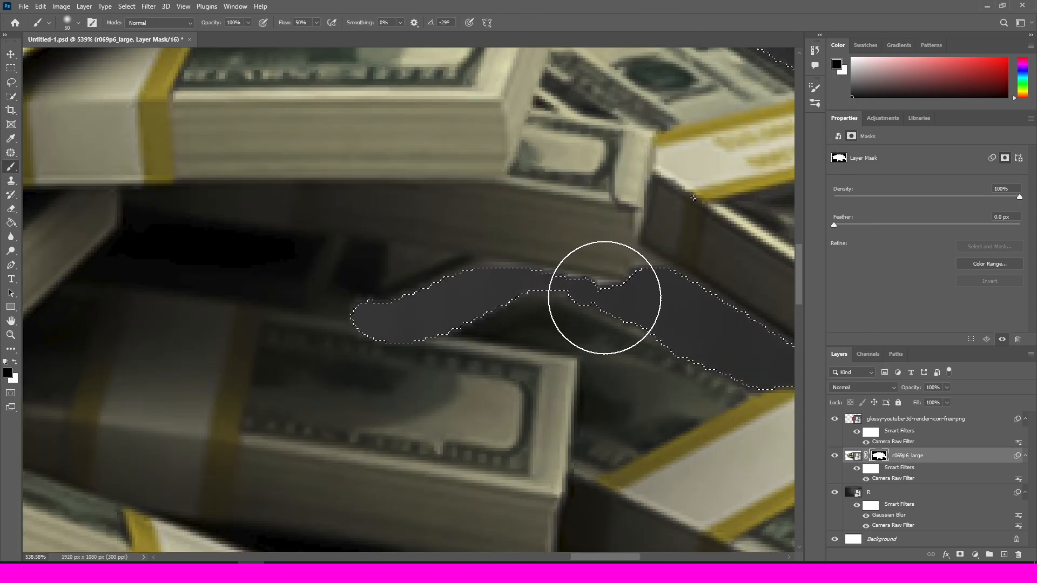
Clear the selection around the money pile, fit the whole canvas in view, and save the document
scroll(607, 307, down, 6)
key(w)
right_click(125, 291)
click(125, 290)
scroll(221, 264, down, 2)
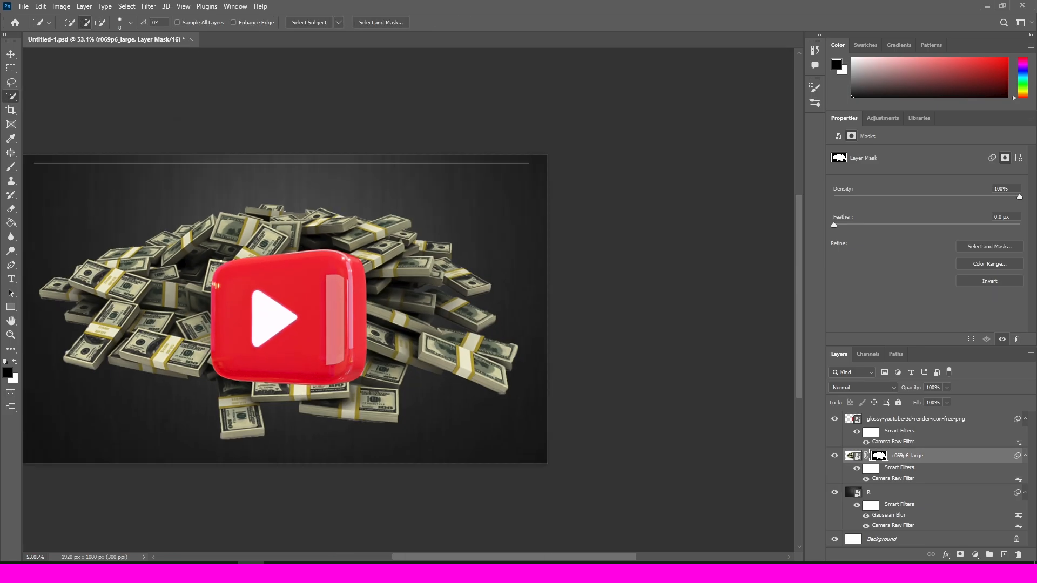
key(ctrl+0)
click(13, 54)
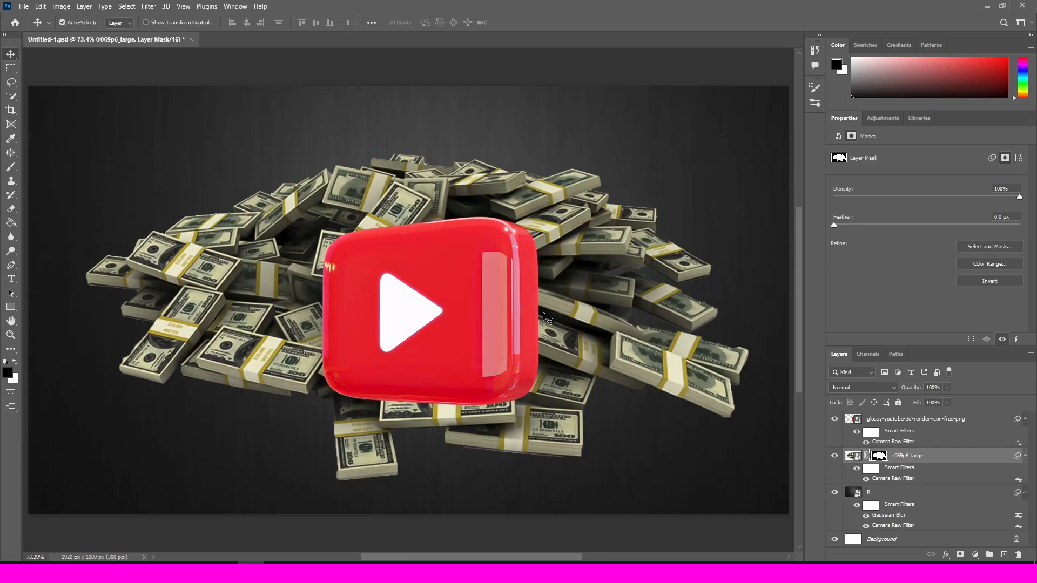
key(ctrl+s)
Move the money pile to the canvas's lower edge and enlarge it to about 2082 px wide so it spans the canvas
drag(628, 229, 583, 371)
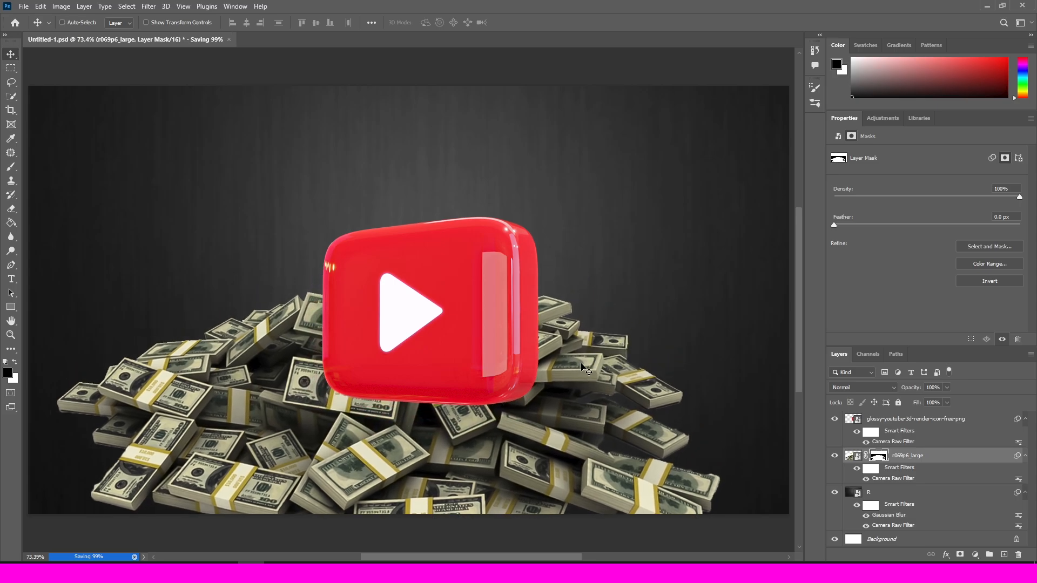
key(ctrl+t)
scroll(581, 365, down, 2)
drag(432, 253, 432, 227)
drag(582, 367, 604, 399)
drag(443, 244, 463, 250)
drag(298, 417, 281, 405)
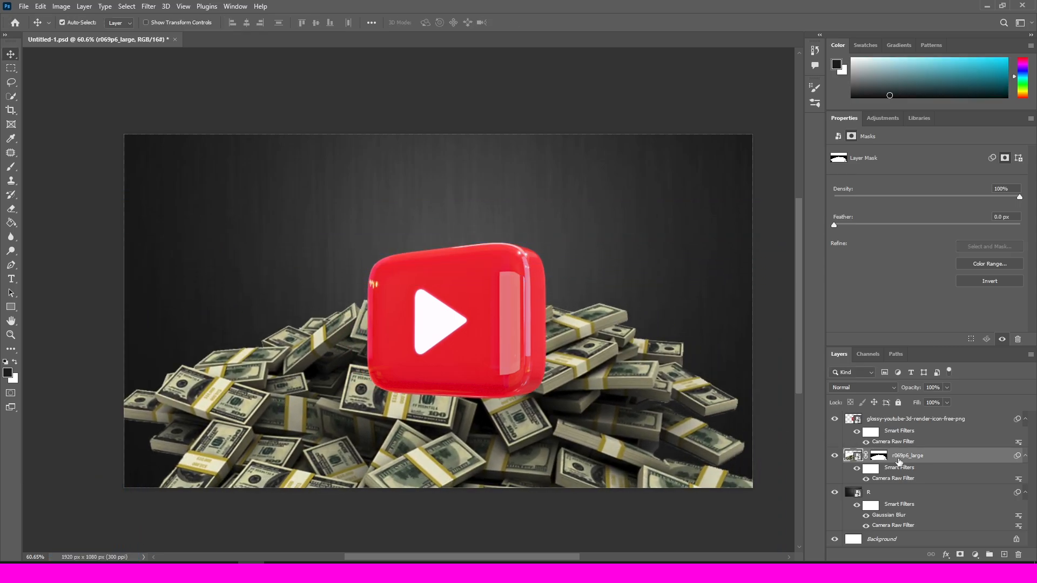
Duplicate the money layer, place the copy above the YouTube icon layer, and shift it down to cover the icon's base
key(ctrl+j)
drag(927, 456, 914, 423)
drag(572, 364, 589, 459)
scroll(549, 454, down, 1)
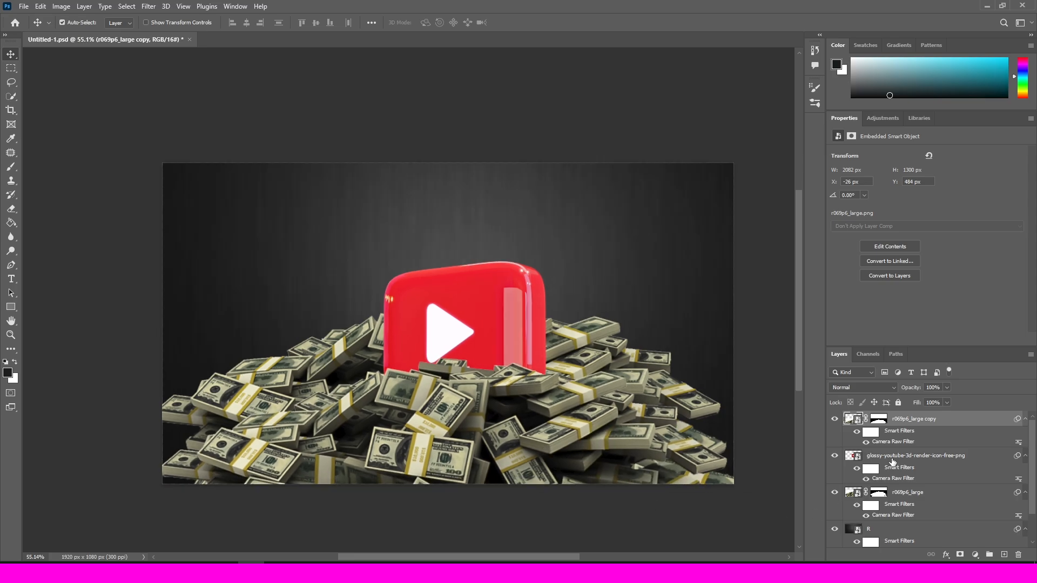
Select both money layers with the YouTube icon, nudge them together into position on the canvas, and save the document
shift+click(902, 495)
mouse_move(481, 389)
mouse_down()
mouse_move(488, 364)
mouse_move(489, 390)
mouse_up()
scroll(489, 391, up, 3)
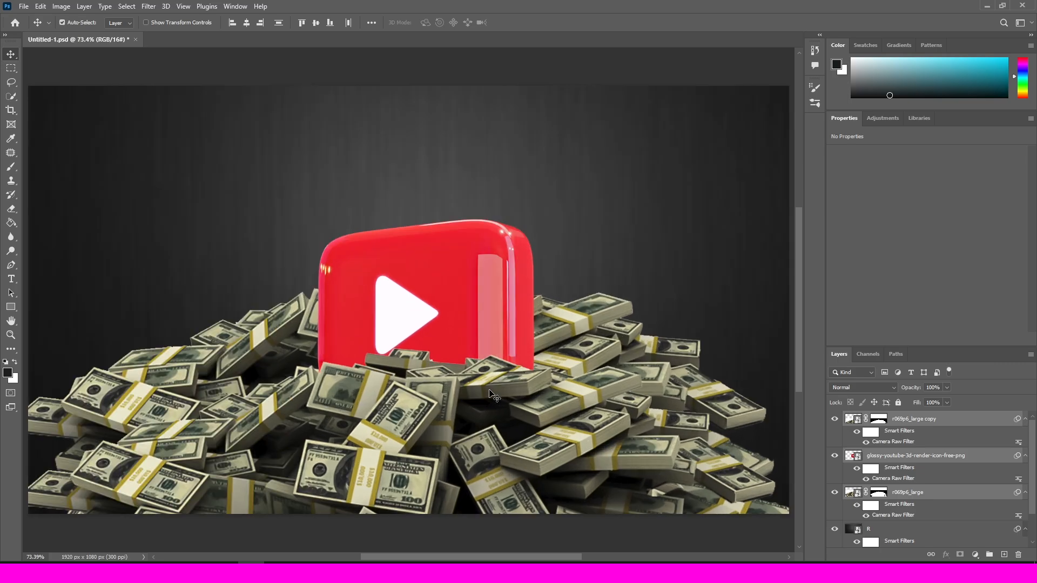
key(ctrl+s)
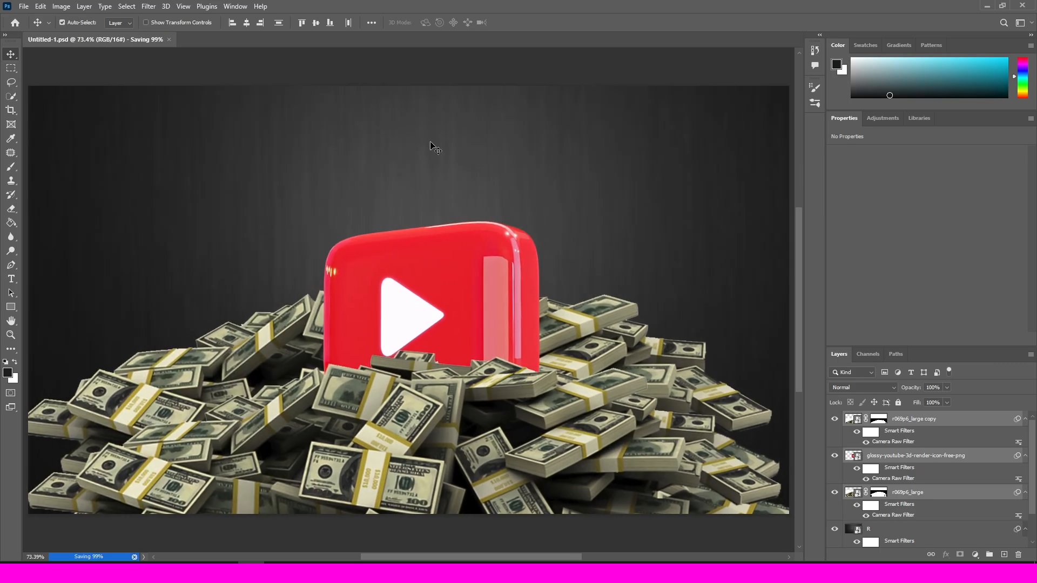
key(ctrl+semicolon)
drag(712, 197, 411, 209)
scroll(491, 292, down, 2)
scroll(491, 291, up, 1)
key(ctrl+semicolon)
key(ctrl+s)
Brighten the front money layer with a clipped, slightly raised Curves adjustment, copy that adjustment onto the rear money layer, and save
scroll(492, 291, up, 1)
click(926, 432)
click(946, 555)
click(976, 555)
click(976, 554)
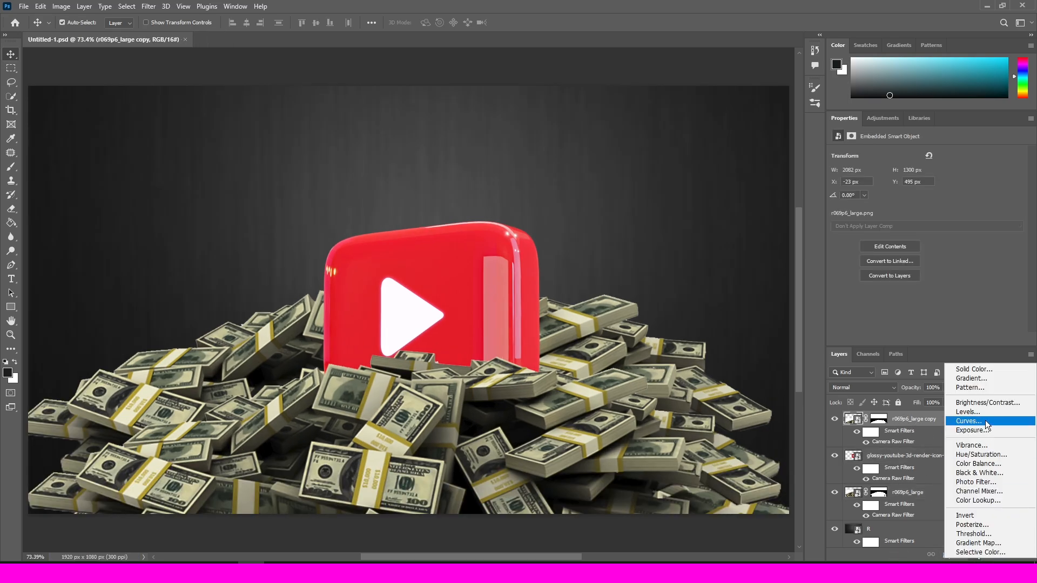
click(987, 423)
mouse_move(973, 214)
mouse_down()
mouse_move(973, 232)
mouse_move(970, 211)
mouse_up()
alt+click(912, 423)
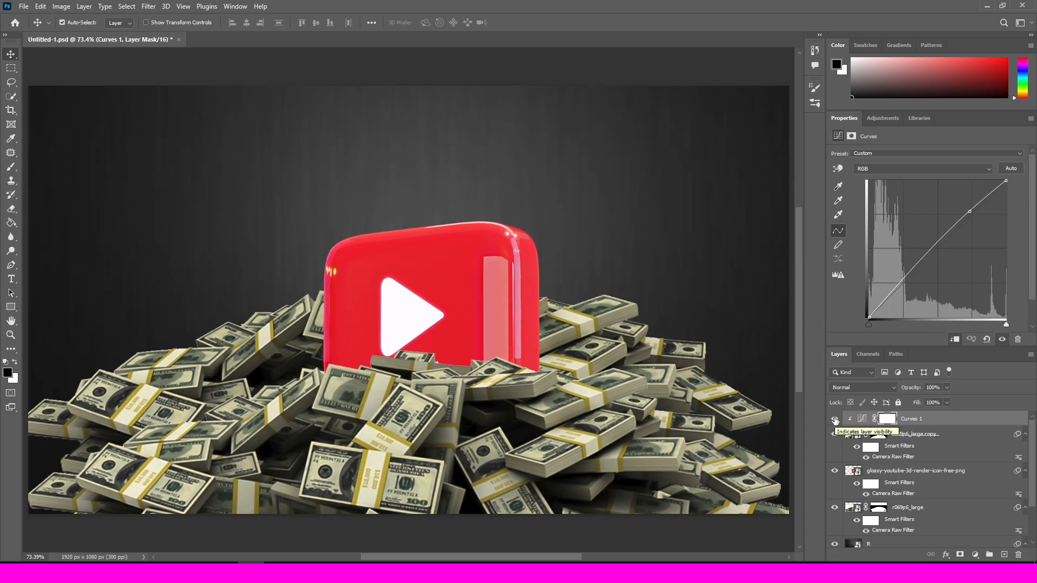
drag(970, 211, 967, 213)
drag(935, 416, 875, 512)
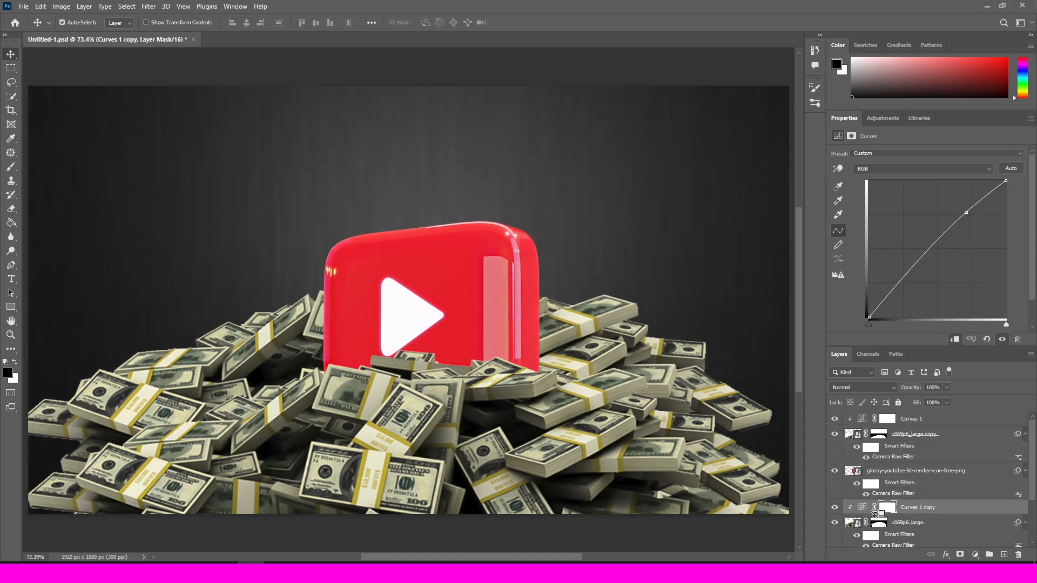
key(ctrl+s)
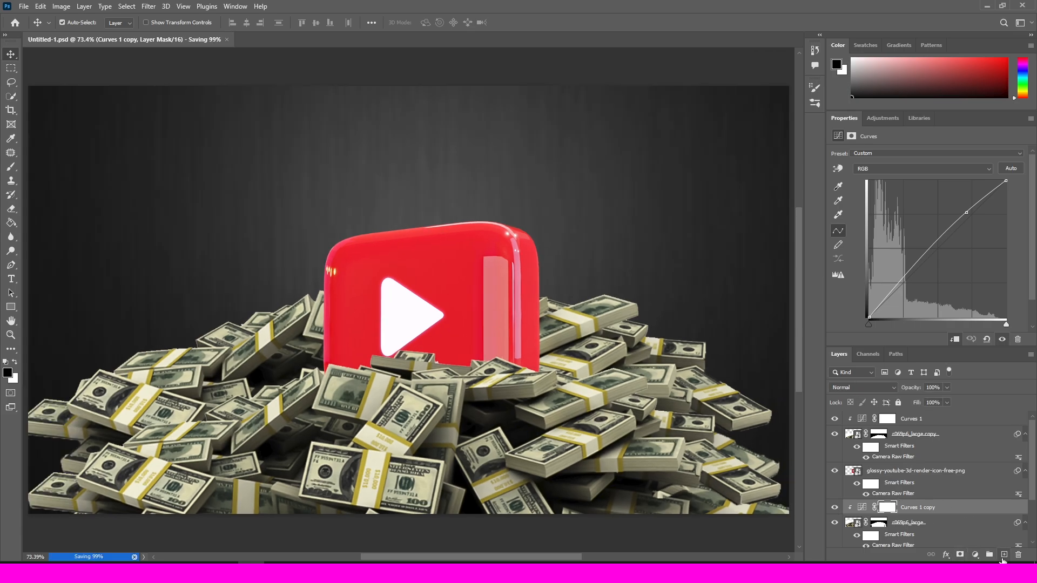
Add a blank layer above the front money's Curves adjustment and try painting a soft black shadow across the icon's base at 5% flow
click(343, 381)
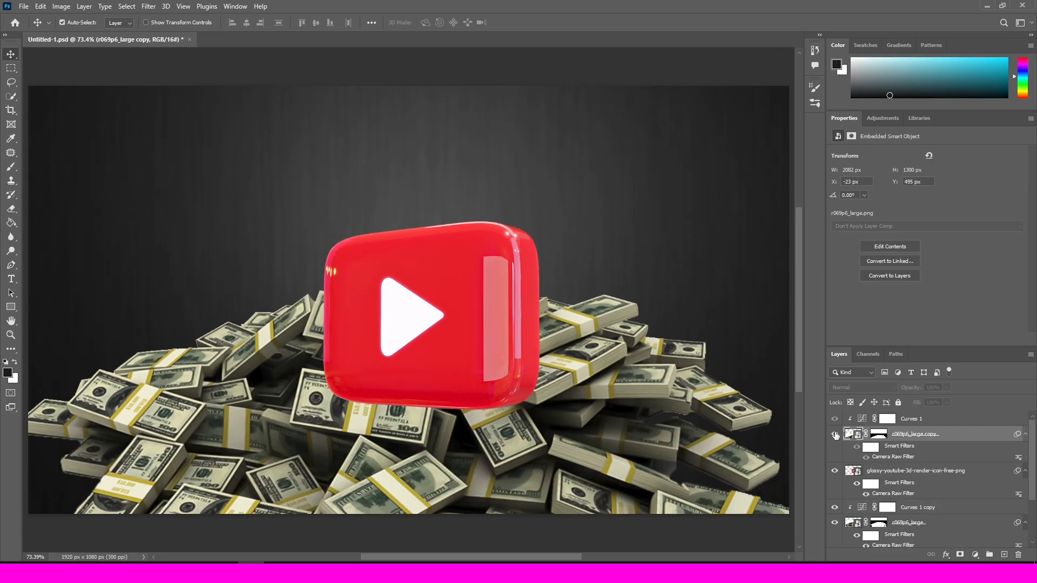
click(1004, 555)
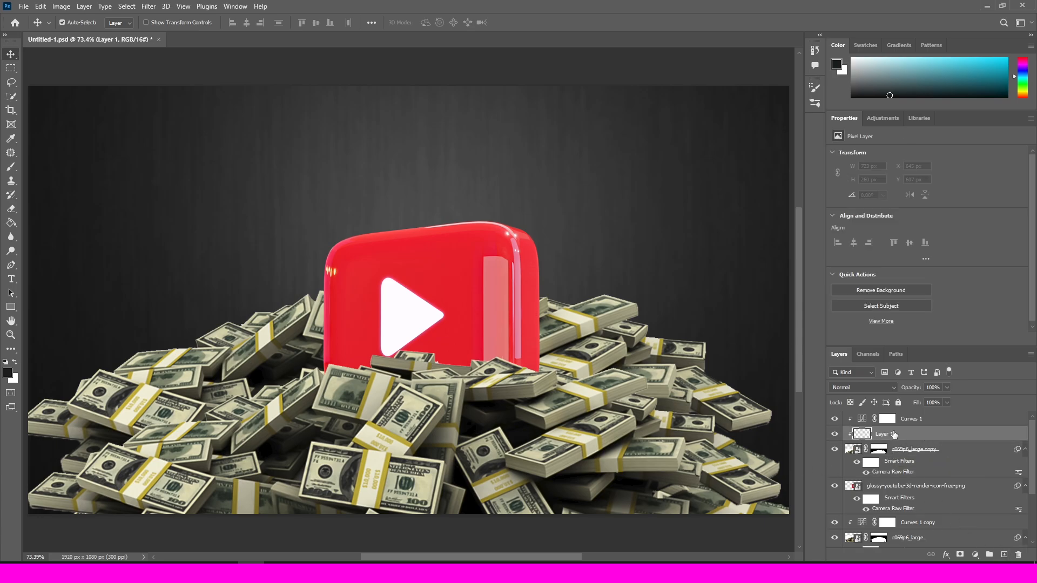
drag(895, 435, 862, 421)
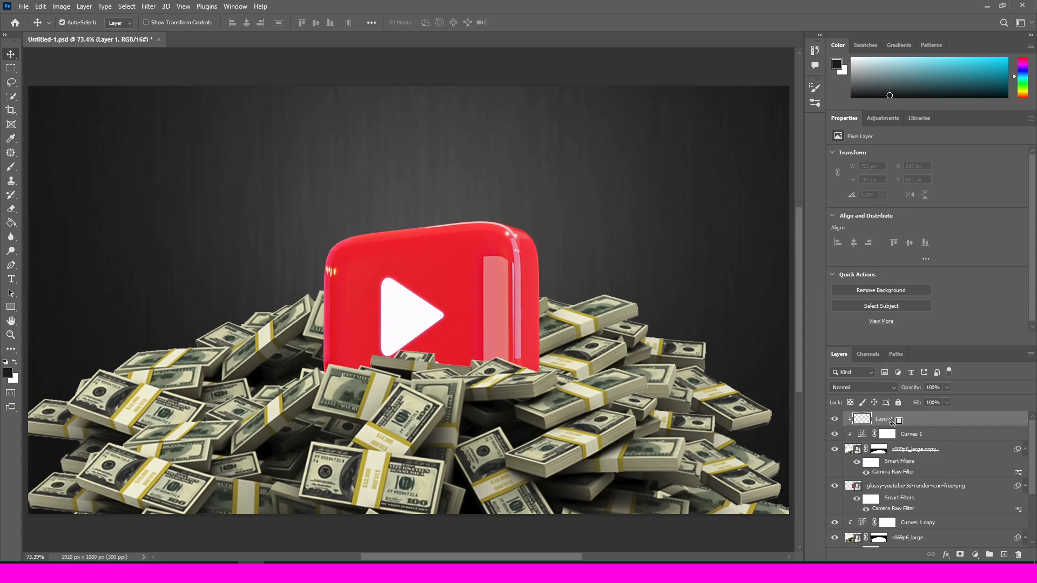
key(b)
scroll(322, 375, up, 1)
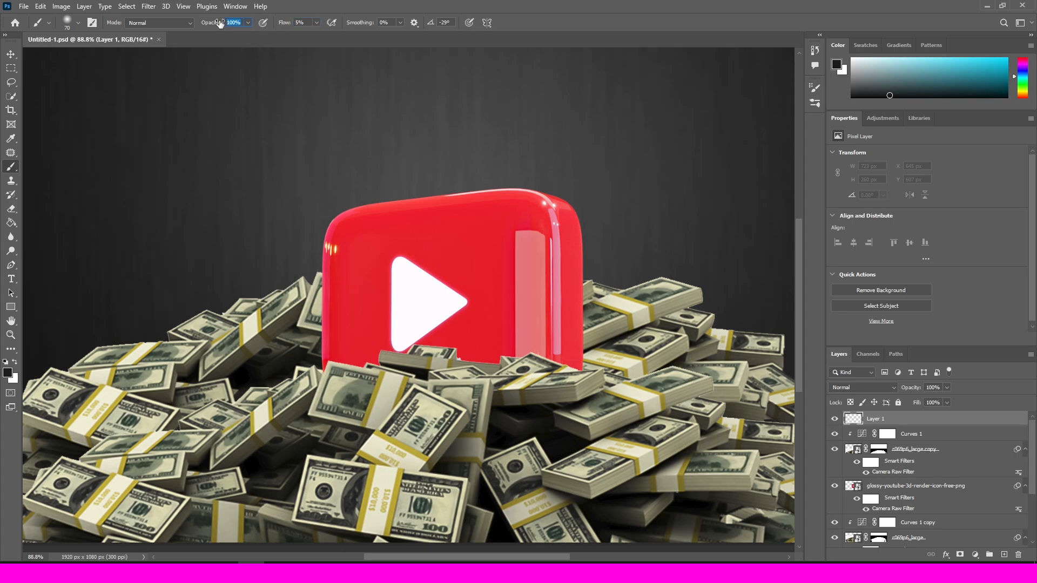
drag(324, 367, 456, 372)
key(ctrl+z)
Move the blank layer between the front money and the icon, and paint a soft black shadow along the icon's base at 75% opacity
scroll(500, 408, down, 1)
drag(913, 426, 913, 479)
mouse_move(367, 374)
mouse_down()
mouse_move(452, 367)
mouse_move(561, 379)
mouse_move(428, 369)
mouse_up()
scroll(428, 378, down, 3)
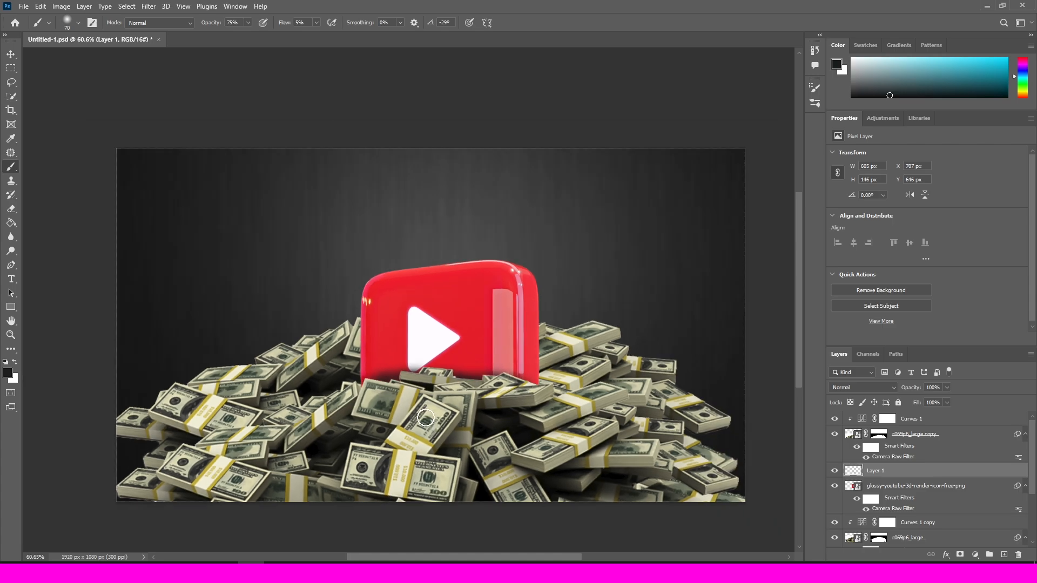
scroll(429, 405, up, 5)
scroll(430, 424, down, 3)
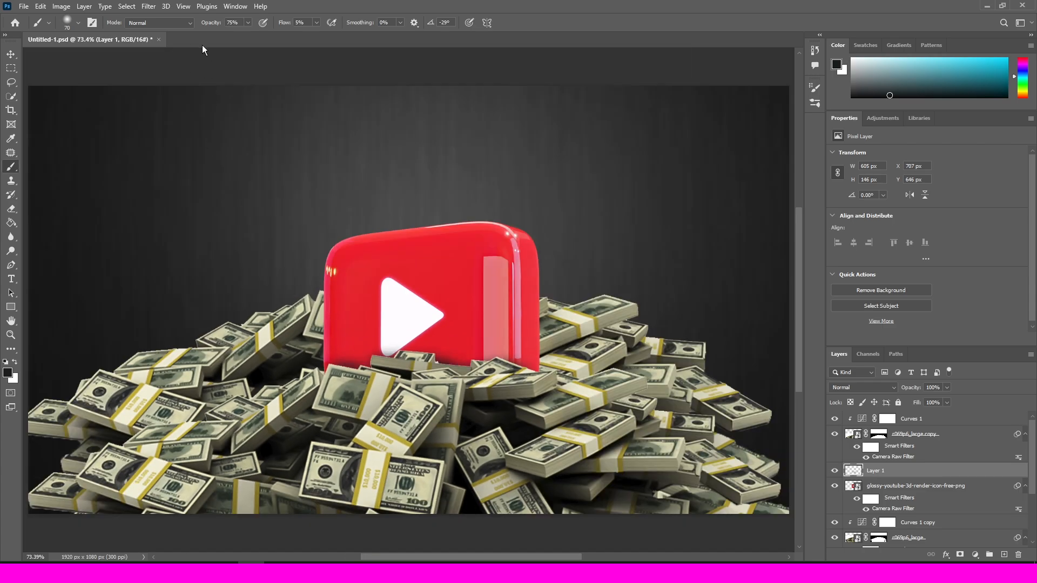
Extend the shadow along the icon's base with additional soft black strokes at 34% opacity
drag(331, 378, 370, 373)
mouse_move(443, 373)
mouse_down()
mouse_move(495, 371)
mouse_move(490, 383)
mouse_move(372, 363)
mouse_up()
scroll(369, 398, down, 2)
scroll(368, 397, up, 2)
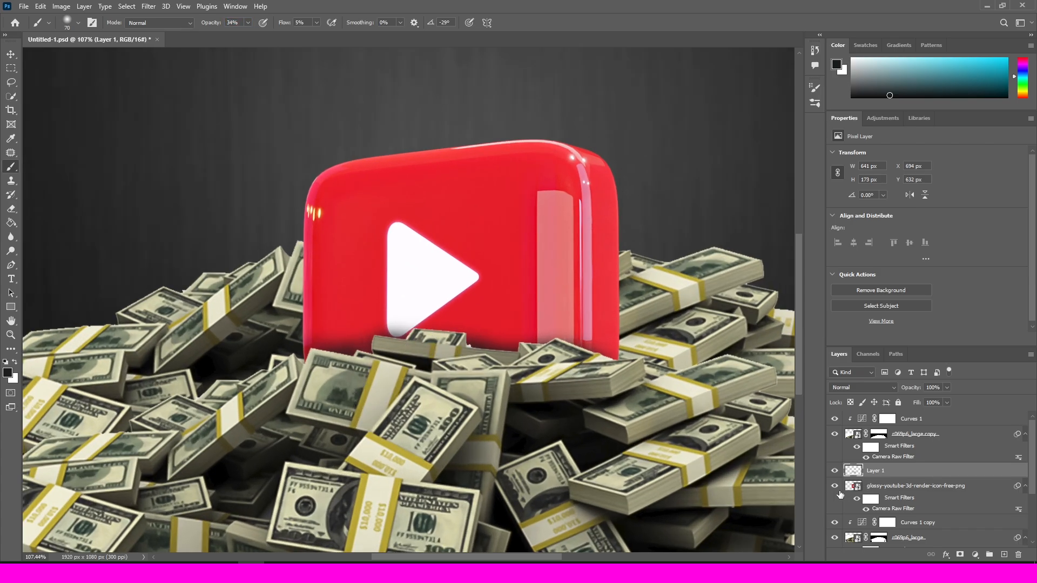
Switch the icon and front money layers off and on to check the shadow, and save the document
click(834, 485)
click(834, 485)
click(835, 434)
click(835, 434)
scroll(366, 353, down, 2)
key(ctrl+s)
Add a clipped Hue/Saturation adjustment to the front money layer with hue -3, try a darker lightness, and reset lightness to 0
key(v)
scroll(590, 416, down, 1)
scroll(590, 416, up, 1)
click(728, 461)
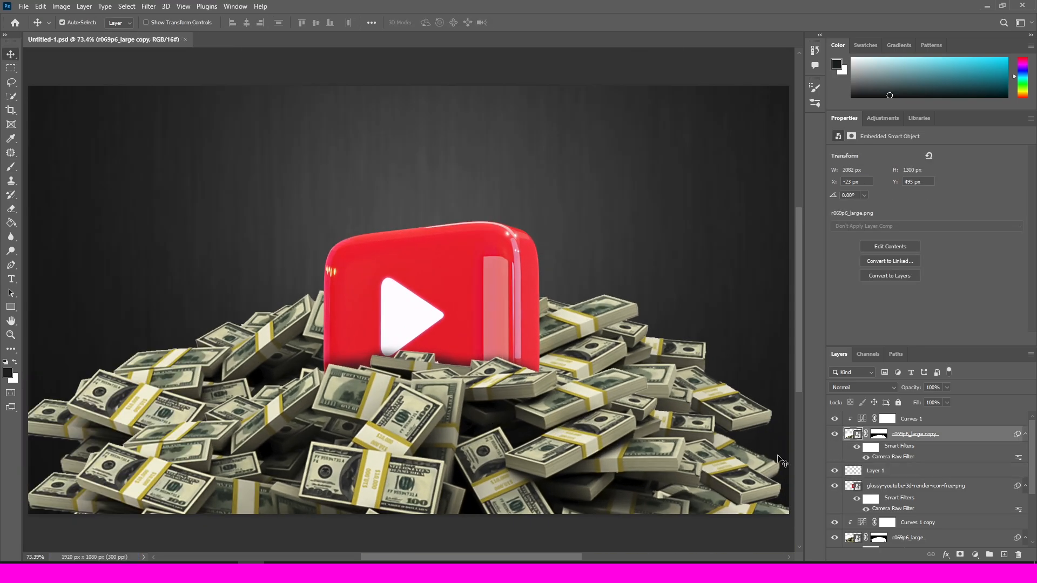
click(975, 556)
click(964, 452)
mouse_move(930, 193)
mouse_down()
mouse_move(899, 190)
mouse_move(924, 193)
mouse_up()
drag(932, 236, 862, 238)
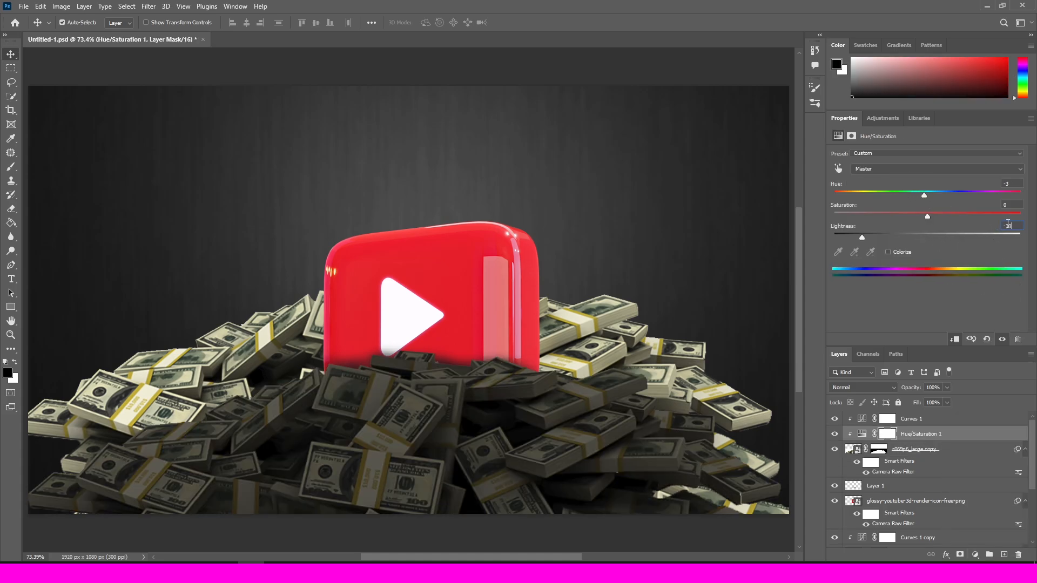
text(0)
Set the Hue/Saturation adjustment to hue -33 and saturation +18, try a lower lightness, and return lightness to 0
drag(928, 195, 900, 194)
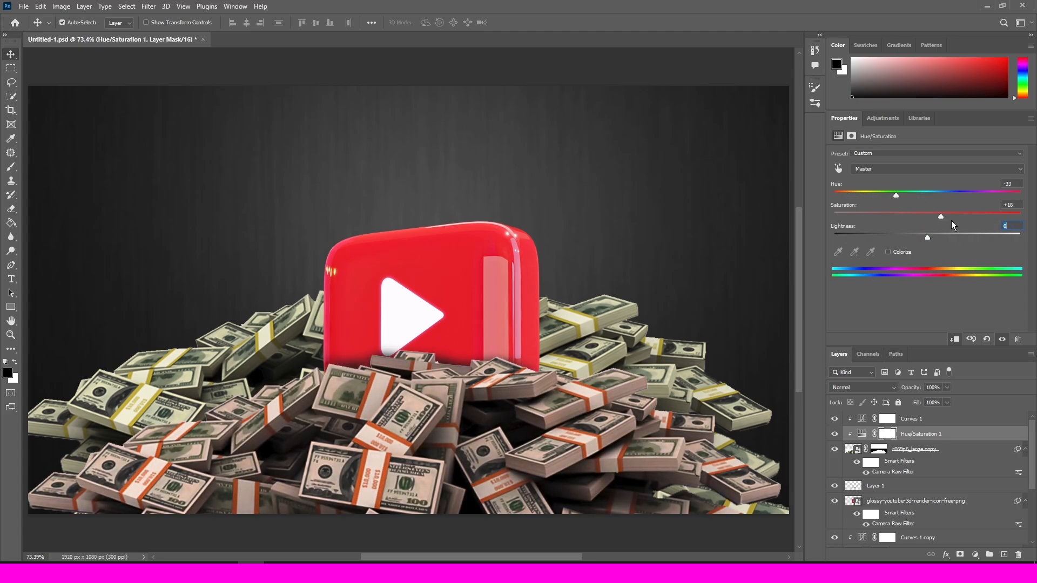
mouse_move(928, 238)
mouse_down()
mouse_move(942, 241)
mouse_move(915, 239)
mouse_up()
text(0)
key(Return)
Try tinting the front money with Colorize, switch it off again, and set the saturation to -20
click(888, 251)
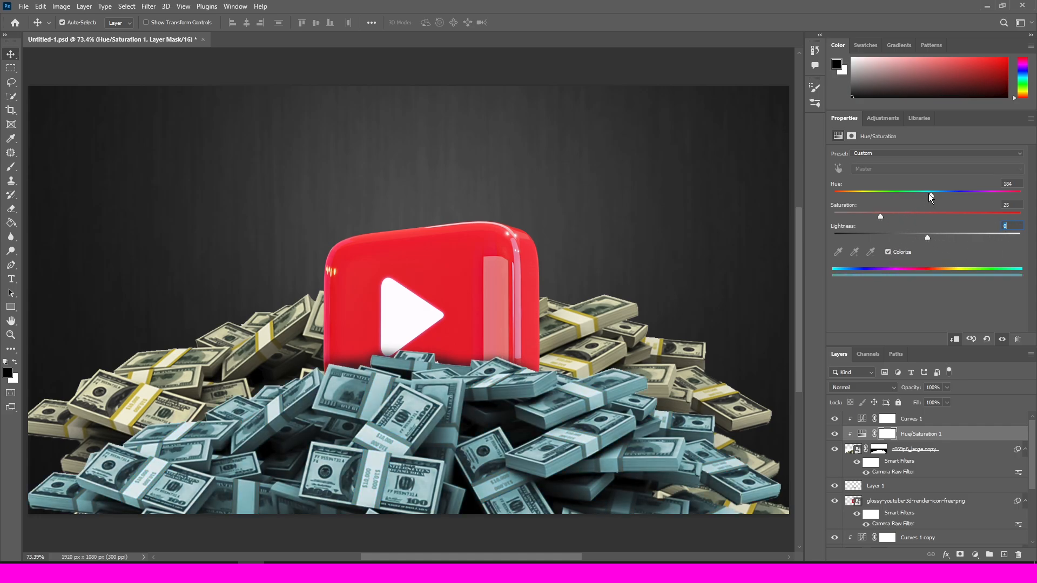
drag(875, 196, 908, 200)
click(888, 251)
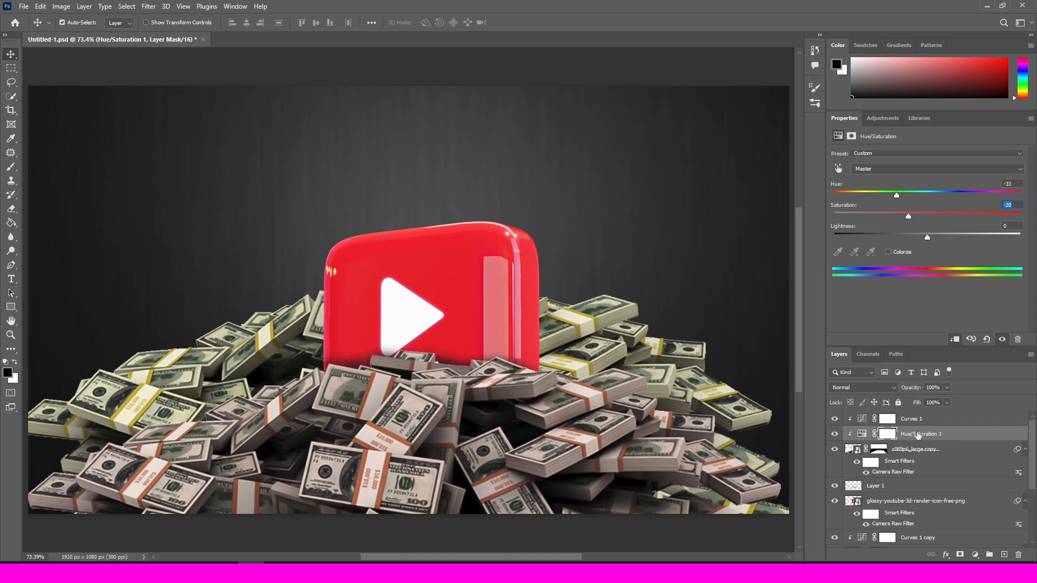
Duplicate the Hue/Saturation adjustment and clip the copy directly above the rear money layer, beneath its Curves adjustment
key(ctrl+j)
drag(917, 437, 918, 475)
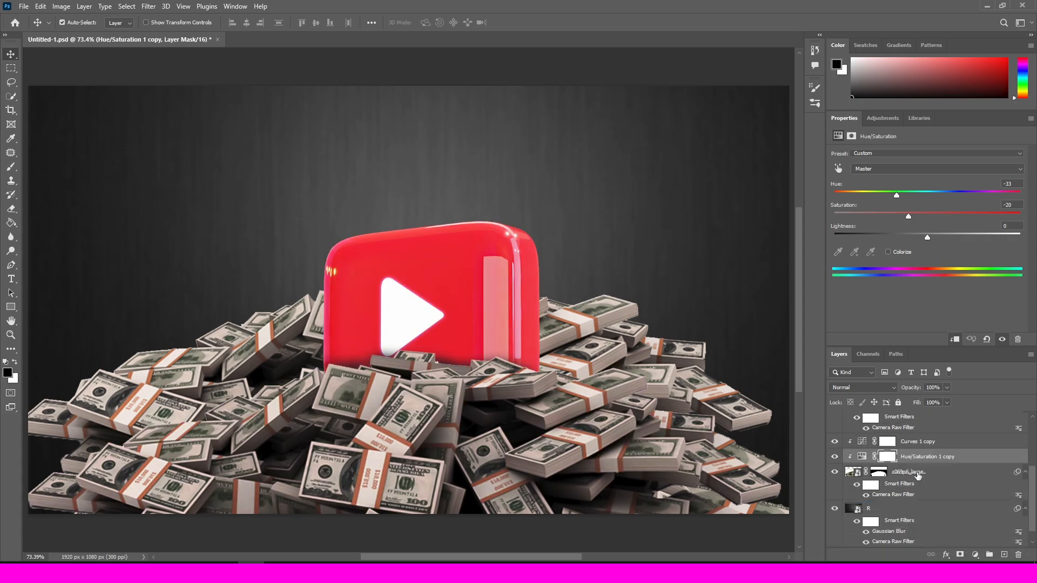
drag(925, 346, 926, 315)
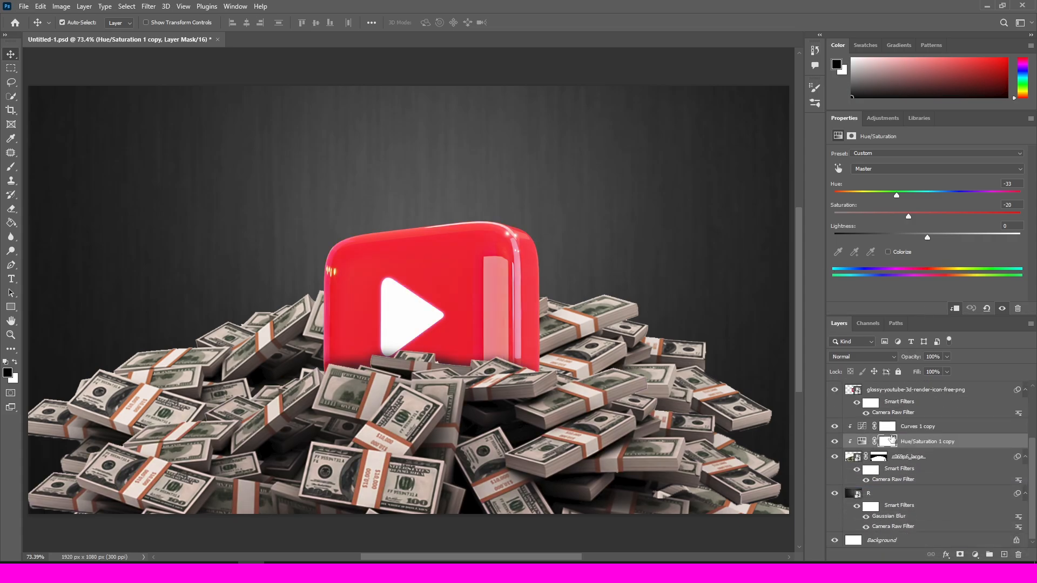
Group the rear money layer with its Curves and Hue/Saturation adjustments and name the group "mone 1"
click(905, 425)
shift+click(900, 458)
key(ctrl+g)
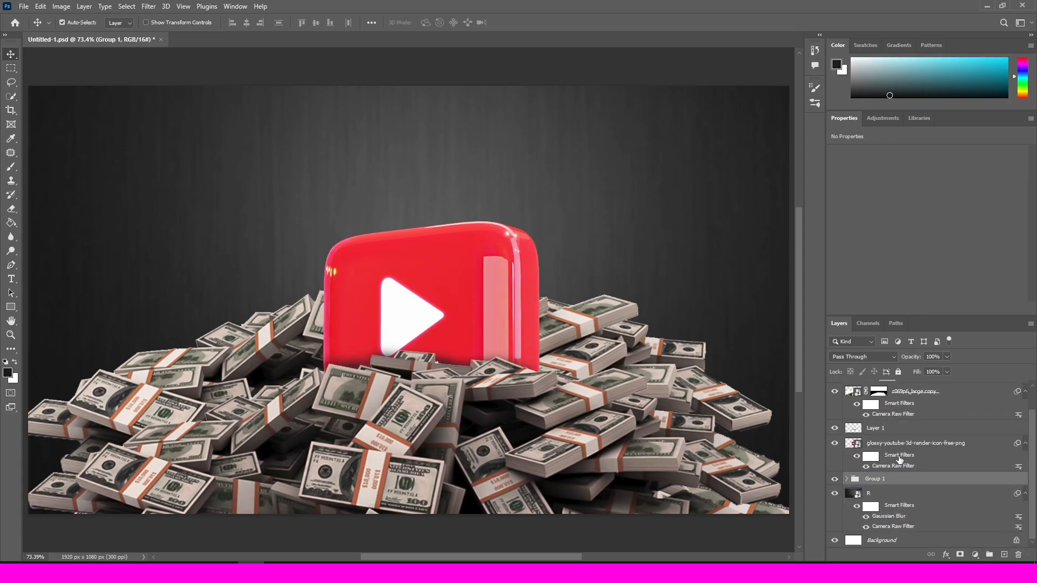
double_click(875, 479)
text(mone)
key(Return)
Group the front money layer with its Curves and Hue/Saturation adjustments and name the group "mone 2"
scroll(911, 432, up, 2)
click(903, 388)
shift+click(910, 427)
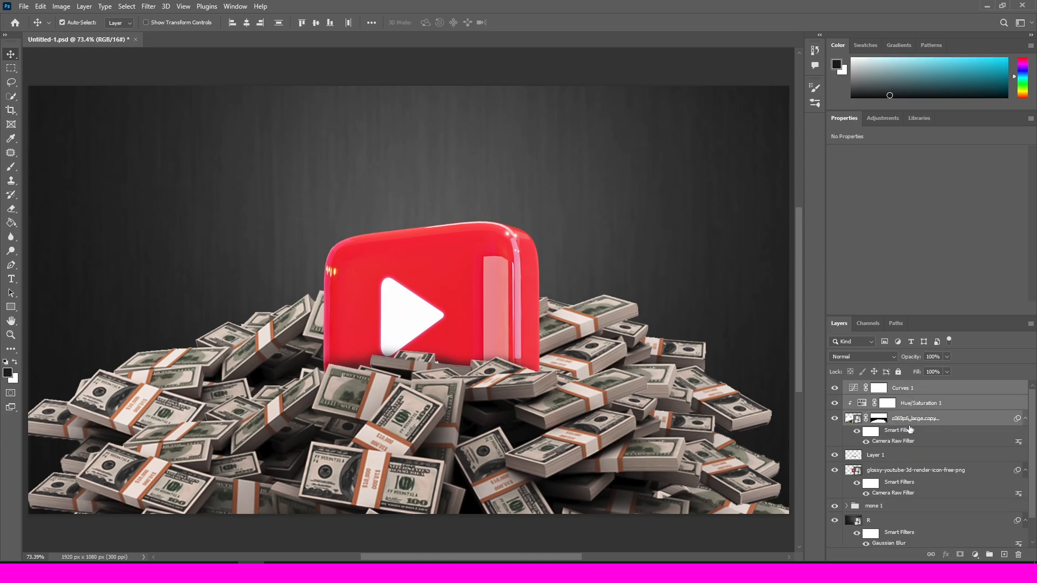
key(ctrl+g)
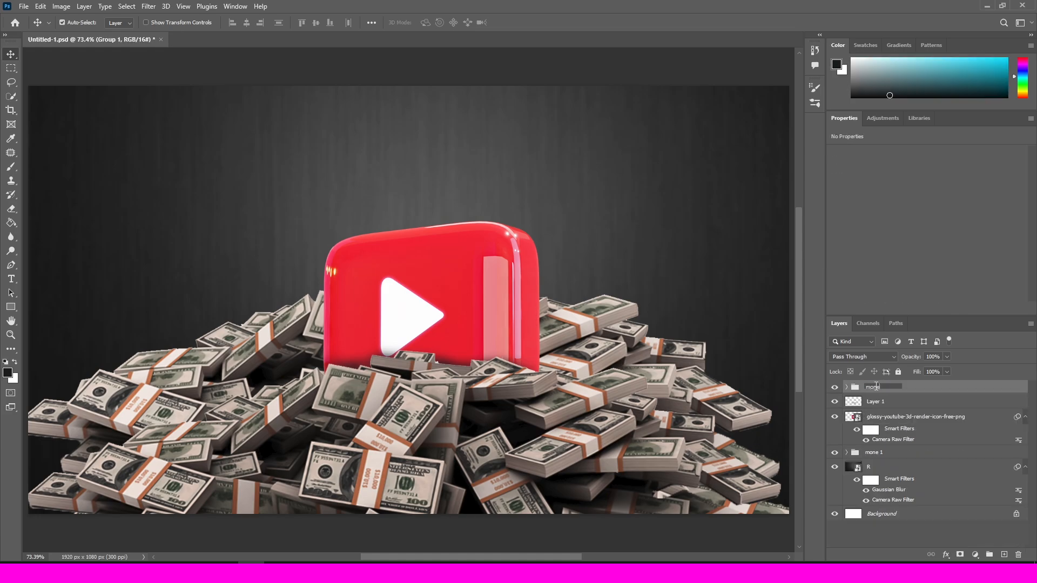
key(Return)
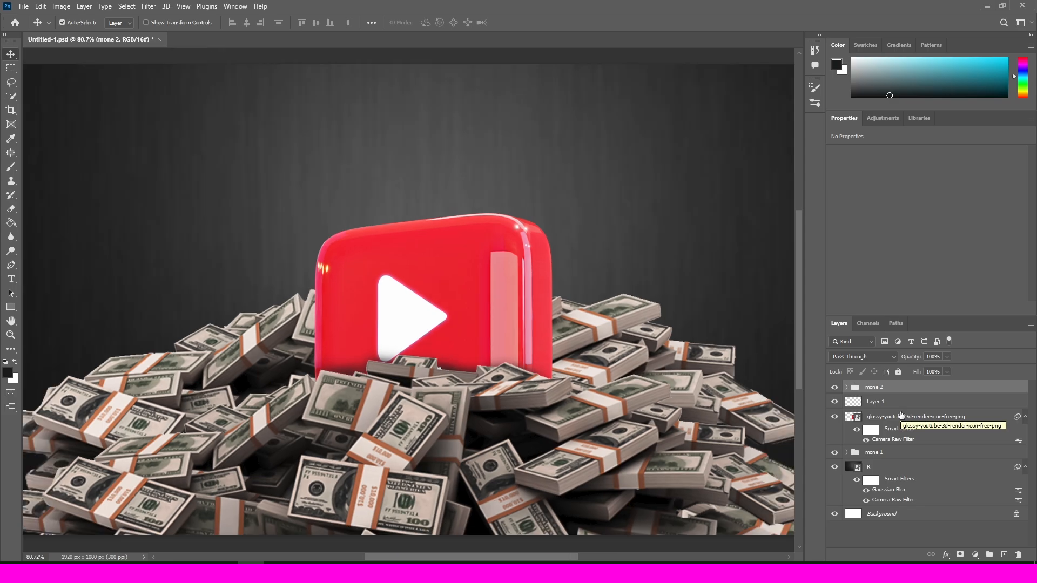
Rename the front money group as "money 2" and briefly expand it to check the layers inside
double_click(878, 388)
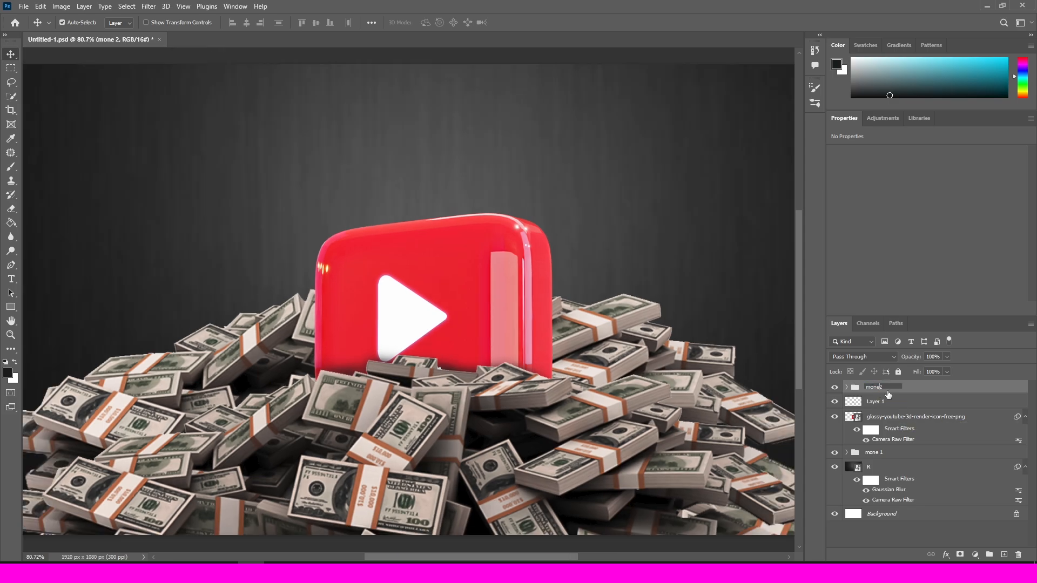
text(money 2)
key(Return)
click(847, 388)
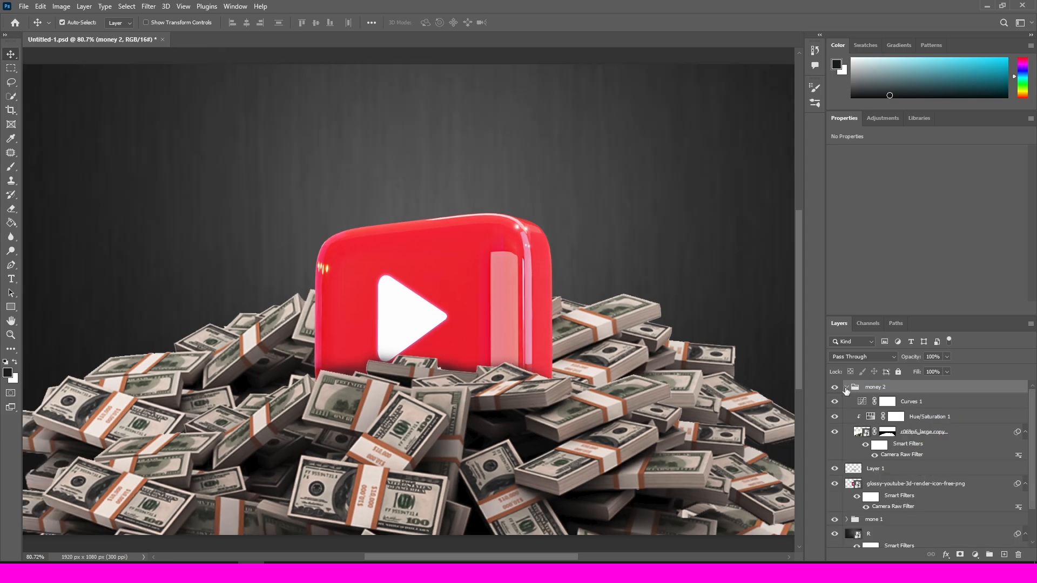
click(846, 388)
Rename the rear money group as "mony1" and save the document
double_click(876, 452)
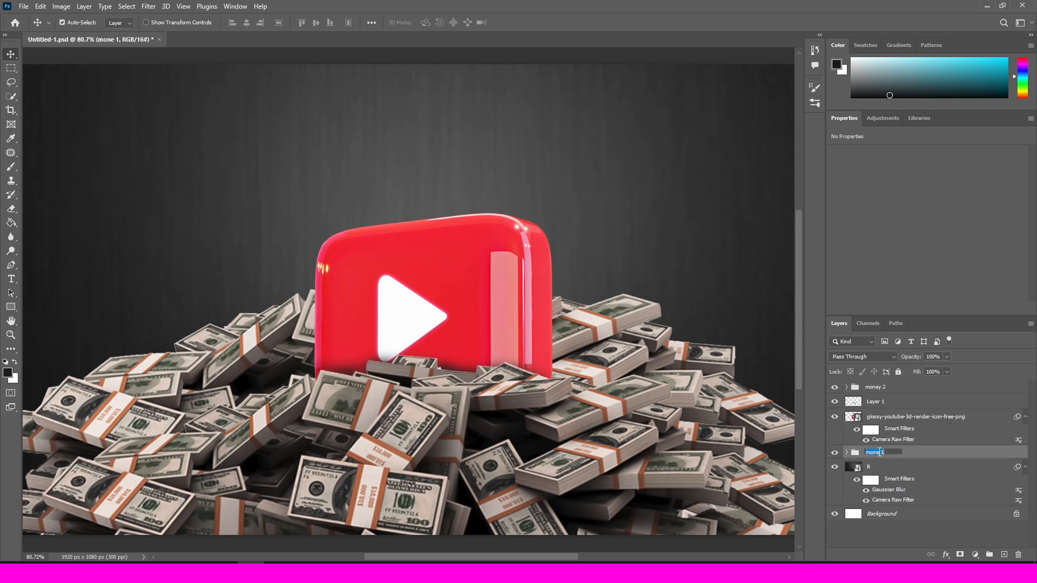
text(mony1)
key(Return)
key(ctrl+s)
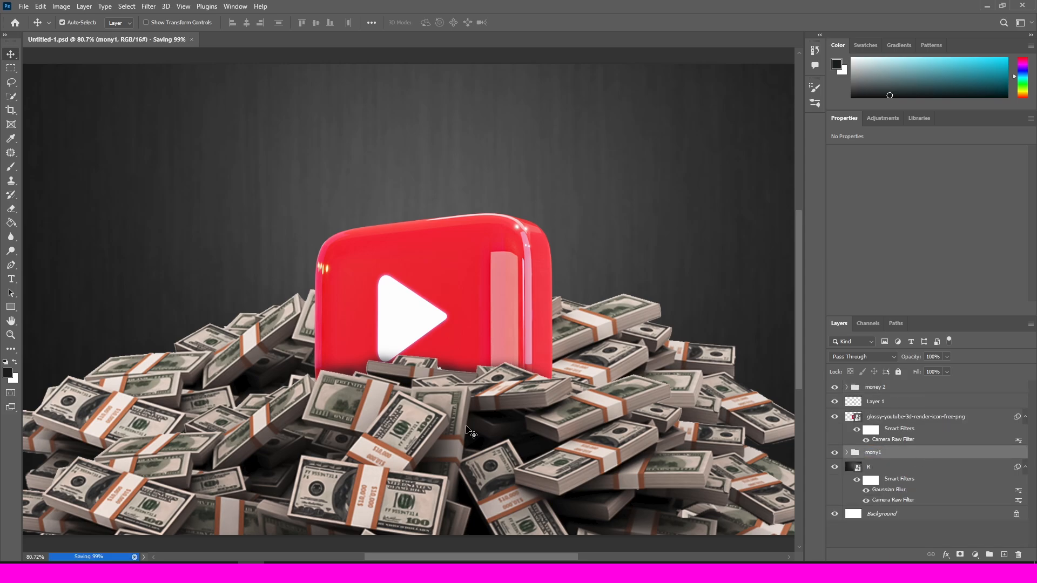
key(ctrl+0)
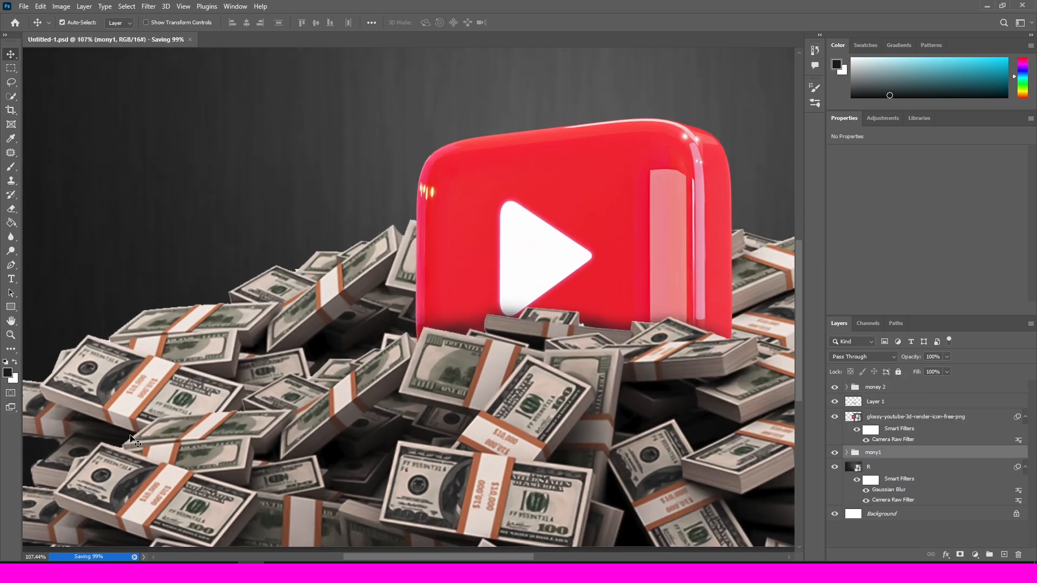
scroll(292, 378, up, 3)
scroll(259, 383, down, 3)
scroll(227, 395, left, 1)
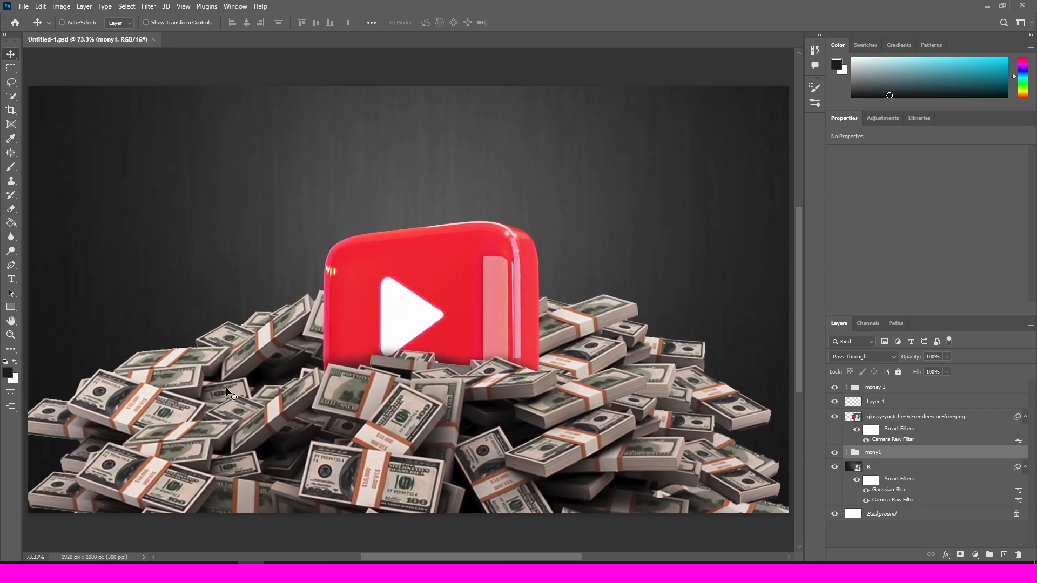
Switch to Chrome, search Google for "king crown png" and open the PNGWing site from the tilted gold crown result
click(119, 573)
click(181, 99)
text(king crown png)
key(Return)
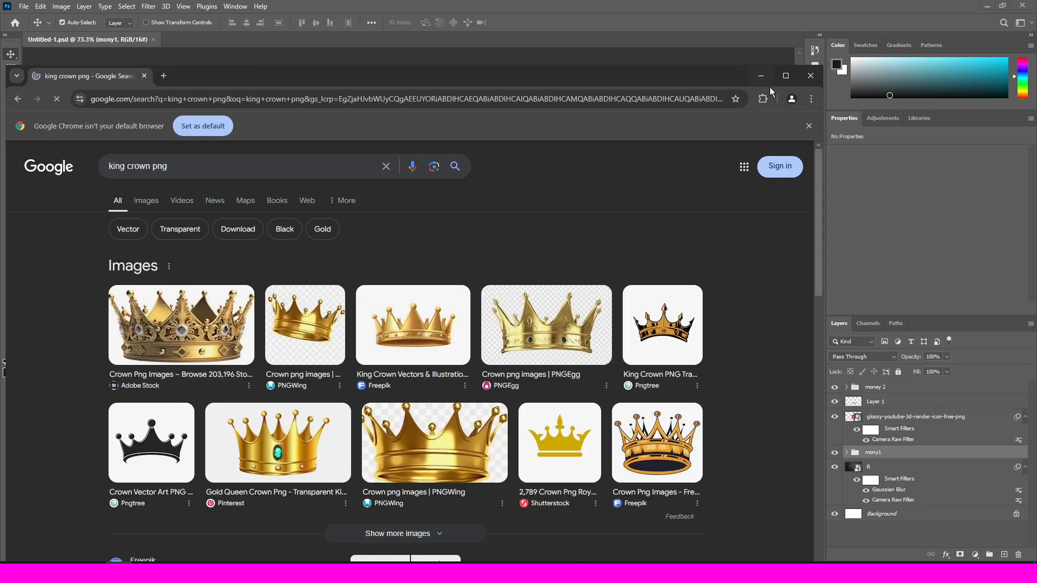
click(787, 76)
click(305, 265)
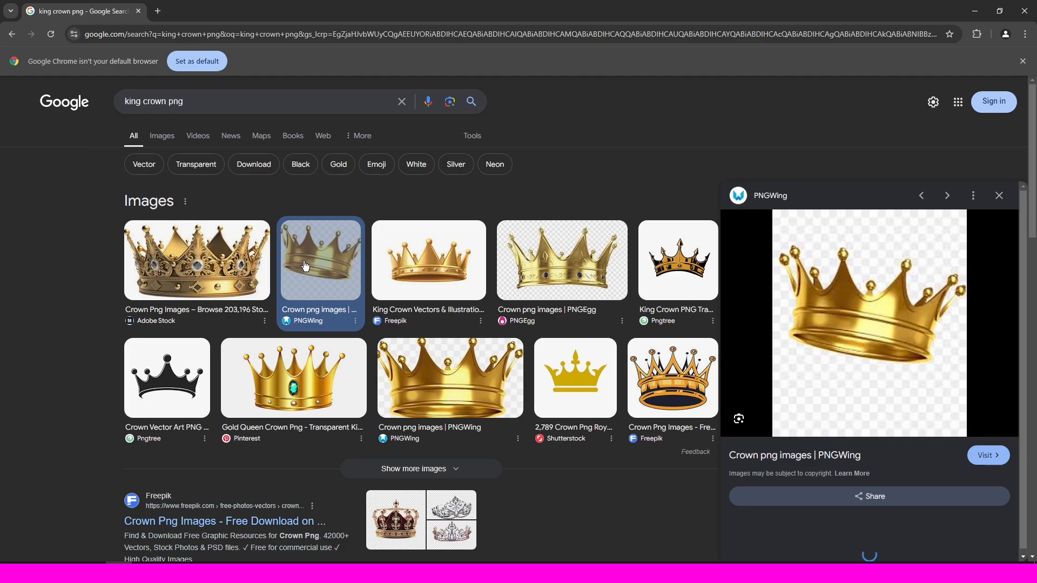
click(994, 457)
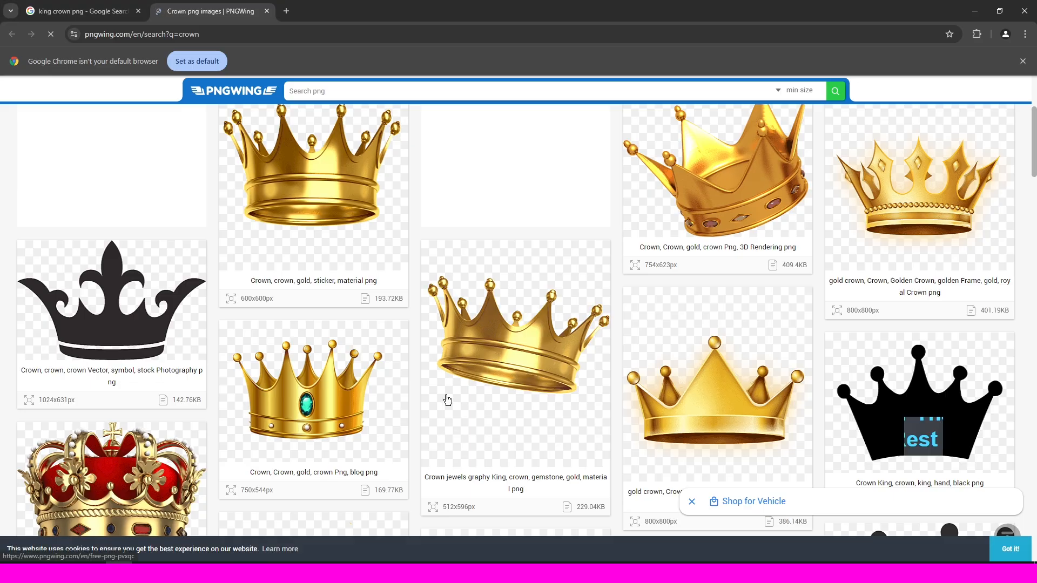
Open the tilted gold crown image (512x596px) and proceed to its download page, dismissing the ad
click(453, 388)
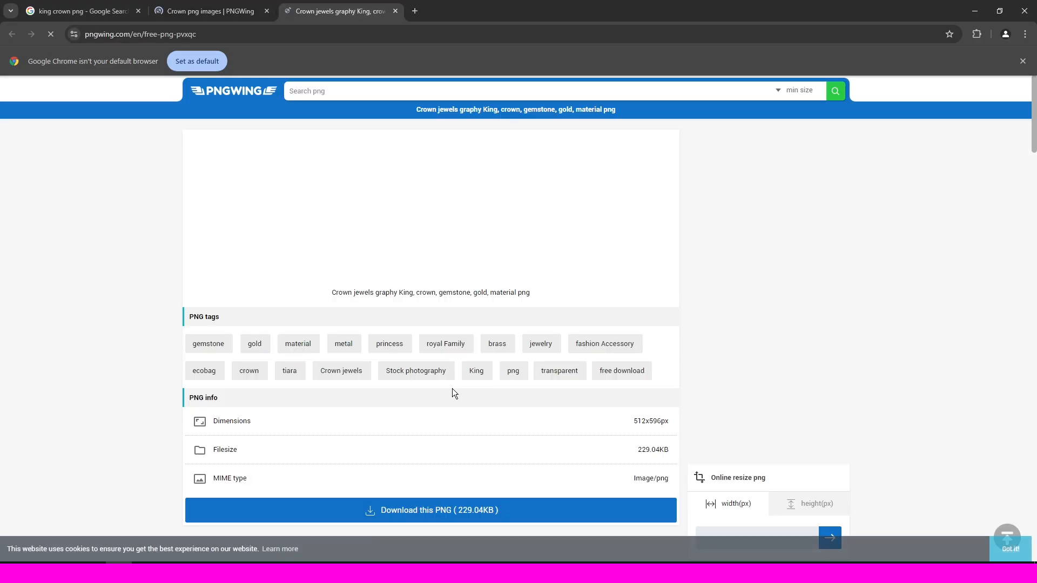
scroll(488, 374, down, 10)
click(415, 331)
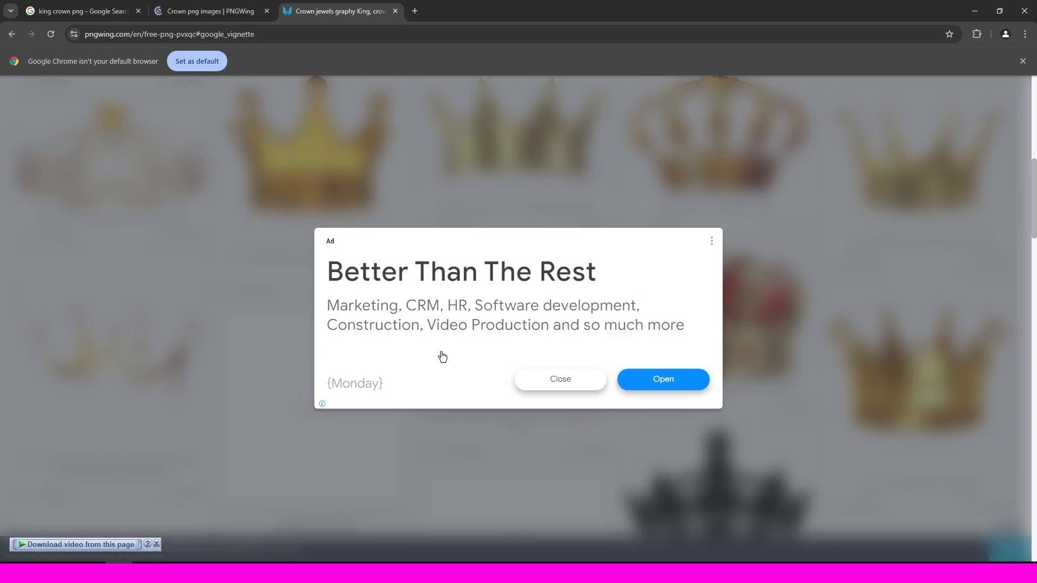
click(560, 379)
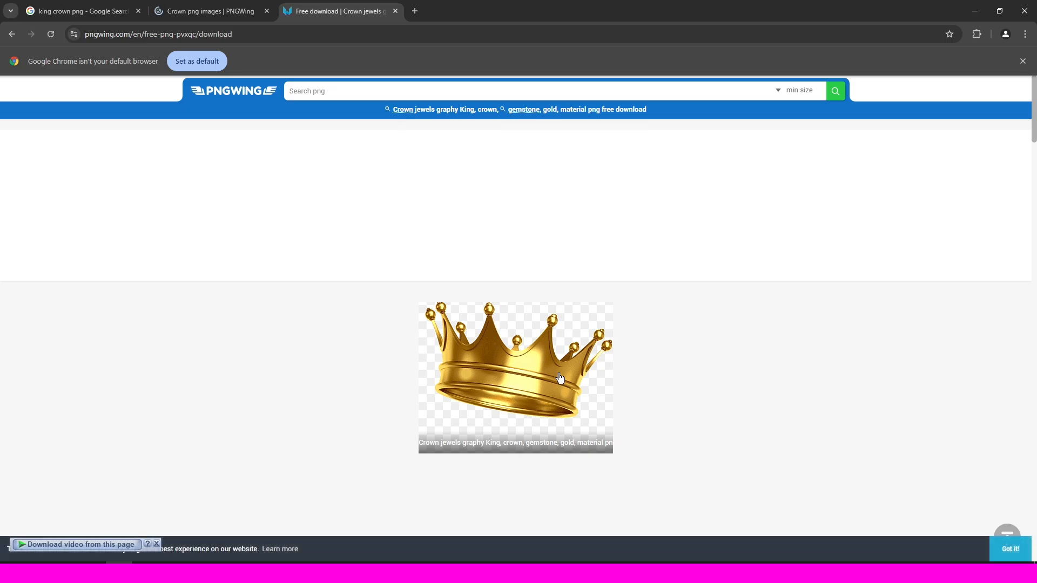
Download the crown PNG by completing the site's character-order verification
click(1025, 34)
click(604, 347)
scroll(556, 390, down, 3)
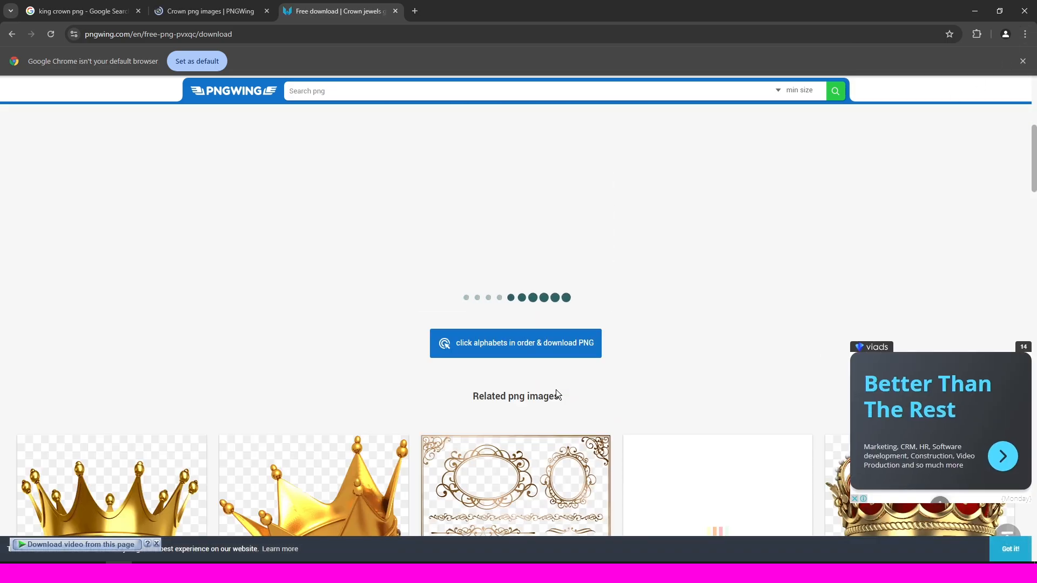
scroll(556, 390, up, 1)
click(508, 416)
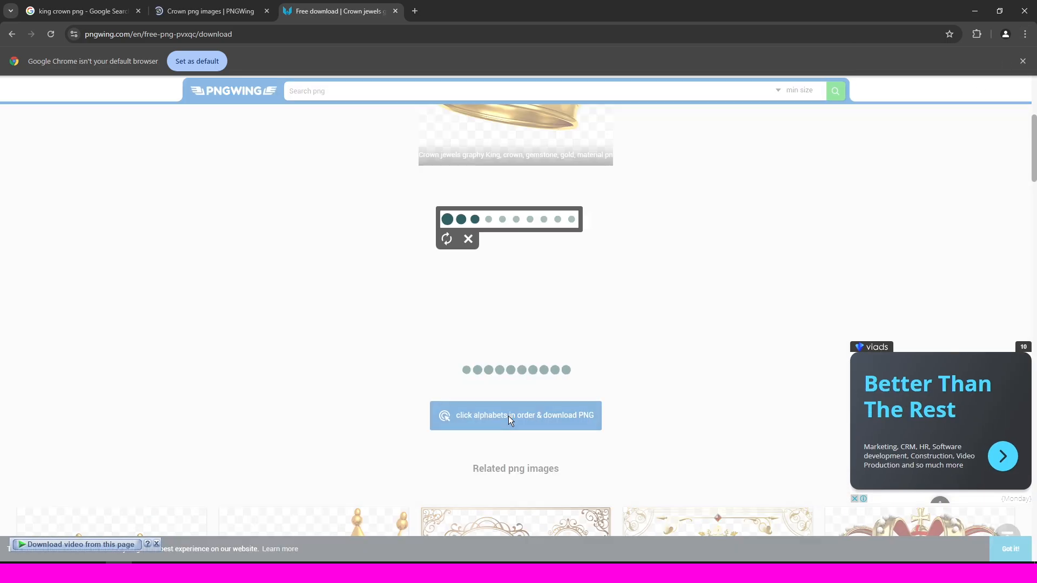
click(494, 368)
click(474, 366)
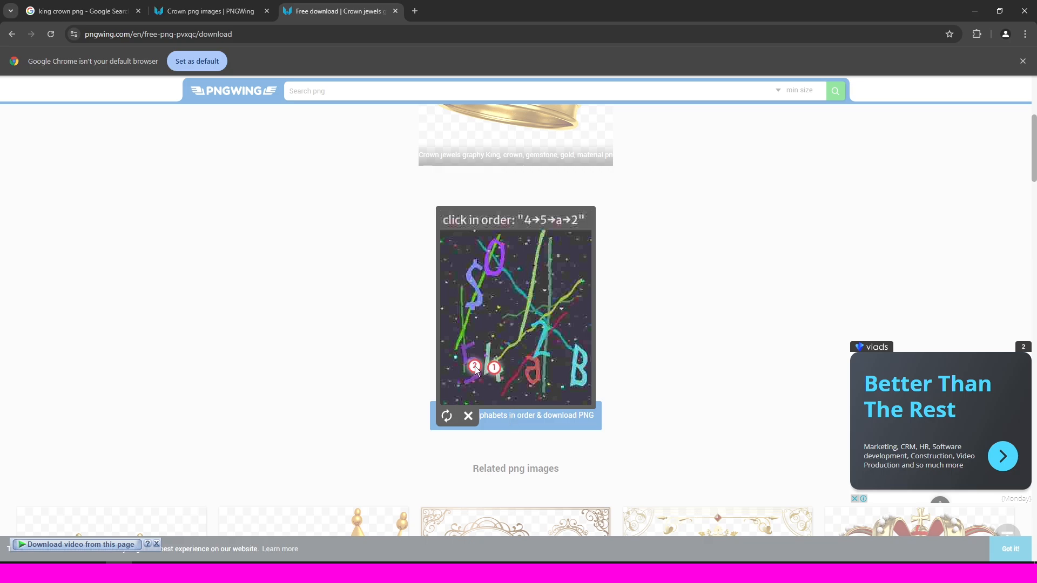
click(532, 367)
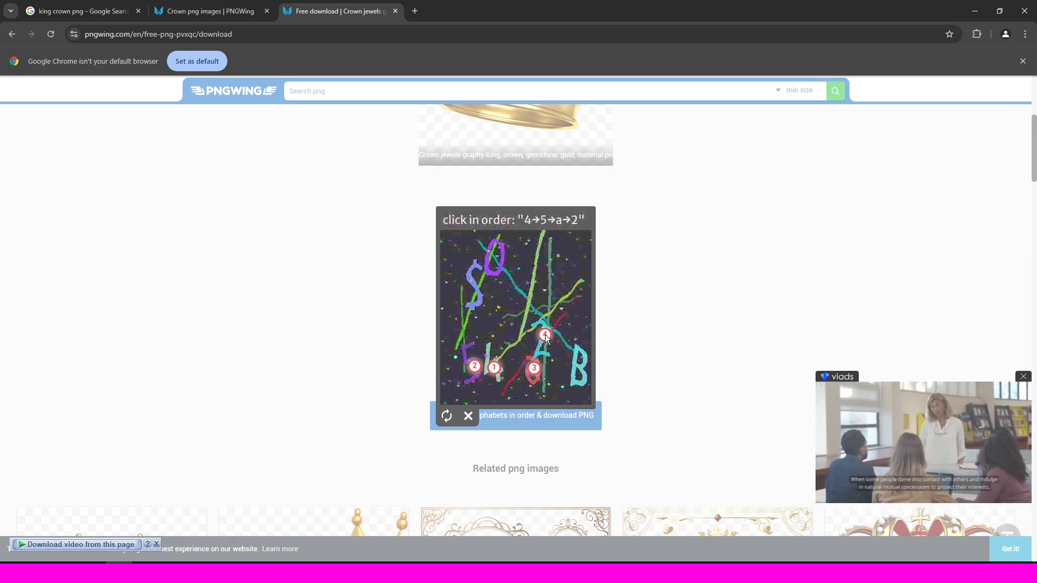
click(546, 336)
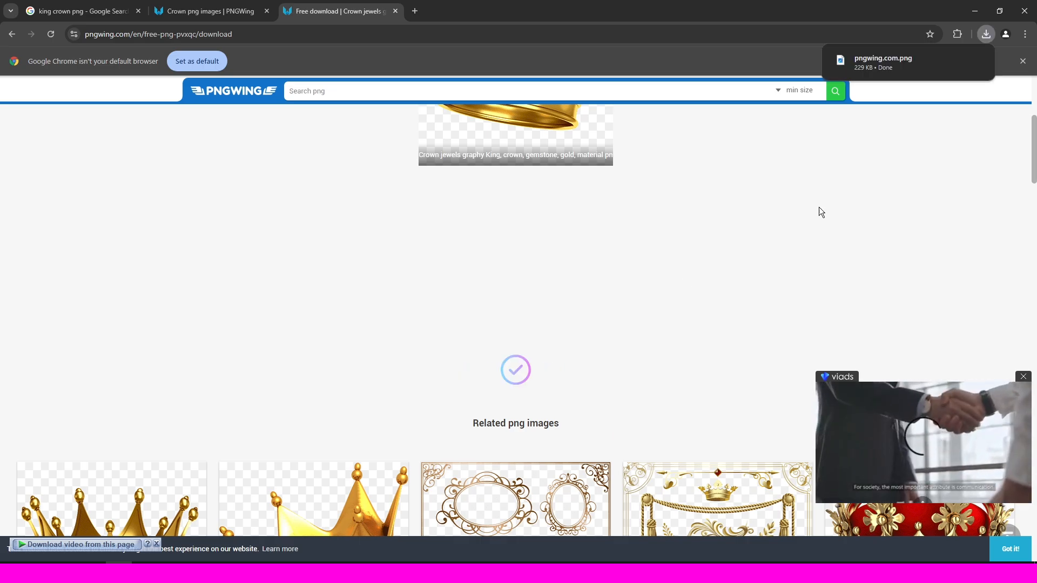
Place pngwing.com.png into the Photoshop thumbnail document, scaled to 26.82% and positioned over the upper edge of the YouTube icon
mouse_move(958, 59)
drag(958, 59, 387, 481)
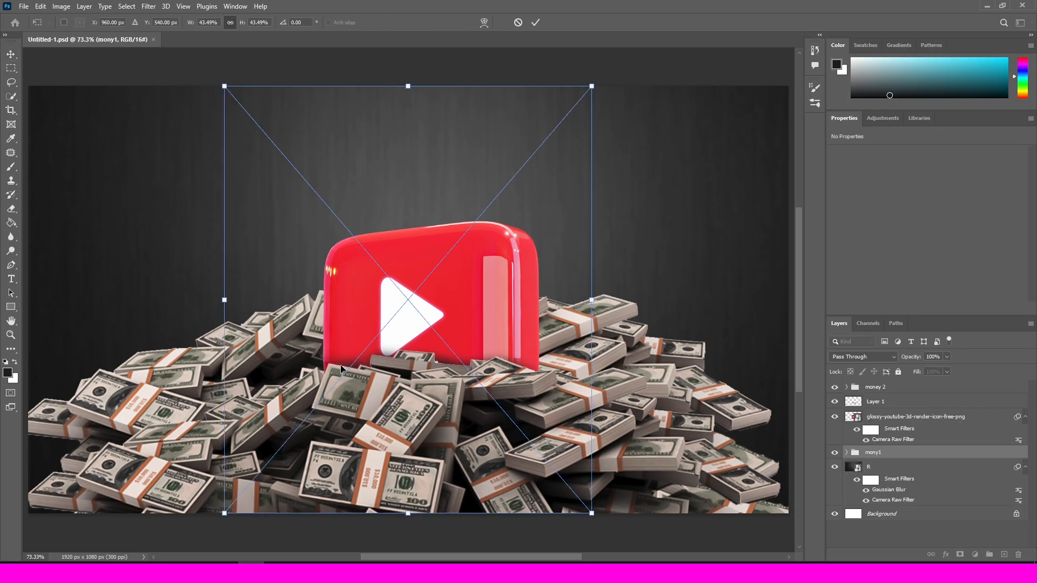
drag(386, 226, 520, 157)
drag(728, 445, 588, 279)
drag(494, 149, 511, 209)
scroll(610, 324, down, 2)
scroll(613, 324, up, 2)
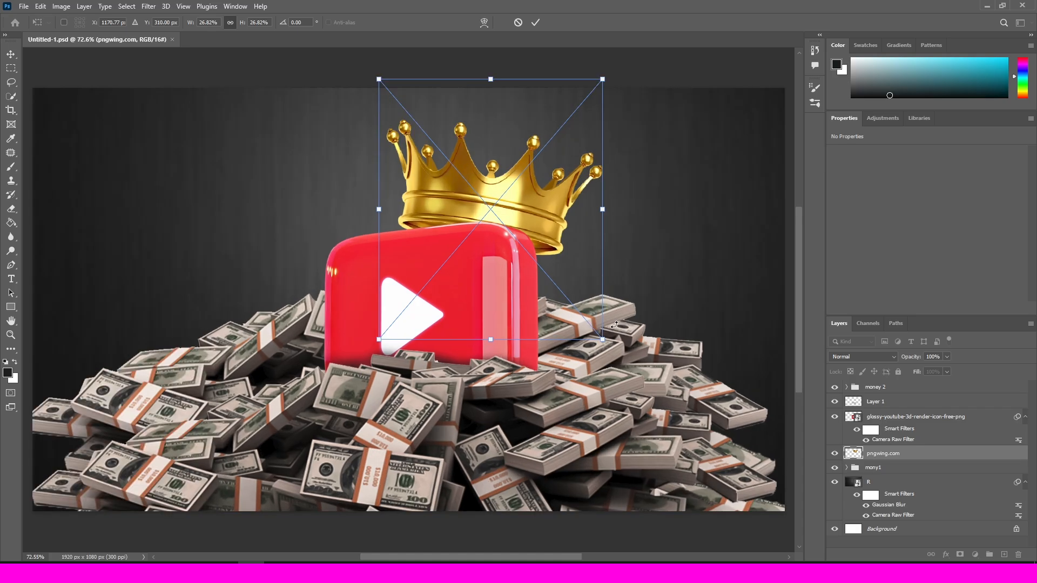
Move the crown layer above the YouTube icon layer and nudge the crown slightly into place on the icon
drag(879, 463, 871, 411)
click(834, 416)
click(834, 417)
mouse_move(503, 216)
mouse_down()
mouse_move(525, 218)
mouse_move(500, 228)
mouse_move(499, 218)
mouse_up()
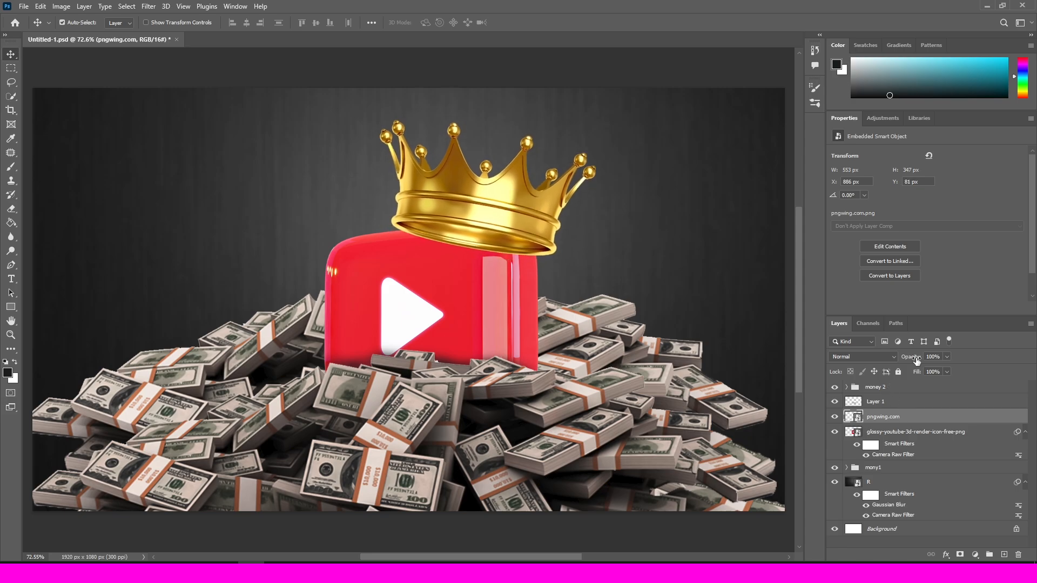
Lower the crown layer's opacity to 49% and add a layer mask to it
drag(903, 358, 895, 358)
click(960, 555)
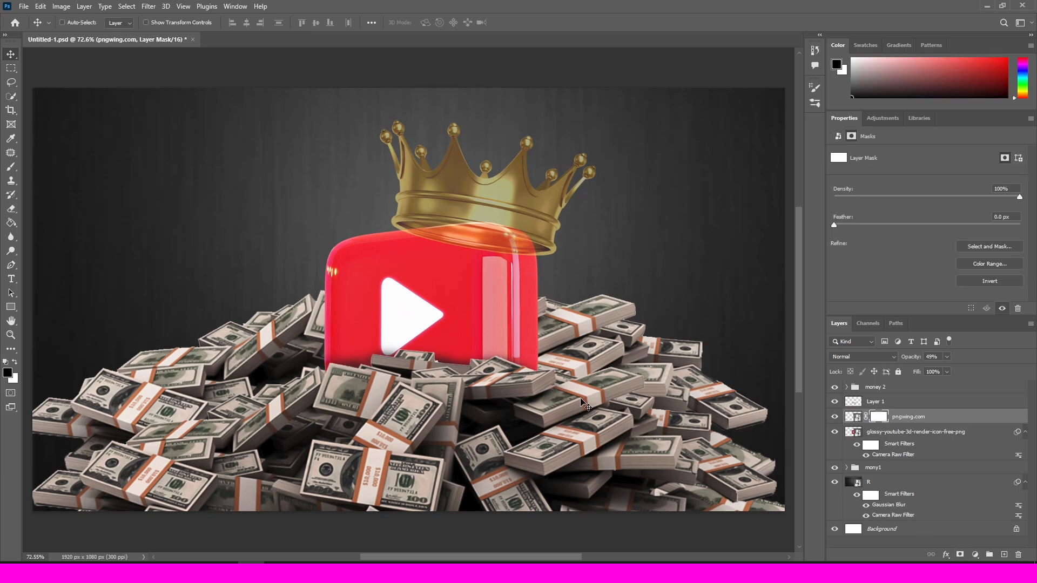
key(ctrl+s)
Paint black on the crown's mask where its base overlaps the icon, and restore the layer's opacity to 100%
scroll(513, 295, up, 2)
key(b)
mouse_move(384, 214)
mouse_down()
mouse_move(517, 233)
mouse_move(381, 212)
mouse_move(357, 230)
mouse_move(544, 246)
mouse_move(358, 211)
mouse_move(374, 230)
mouse_move(400, 236)
mouse_up()
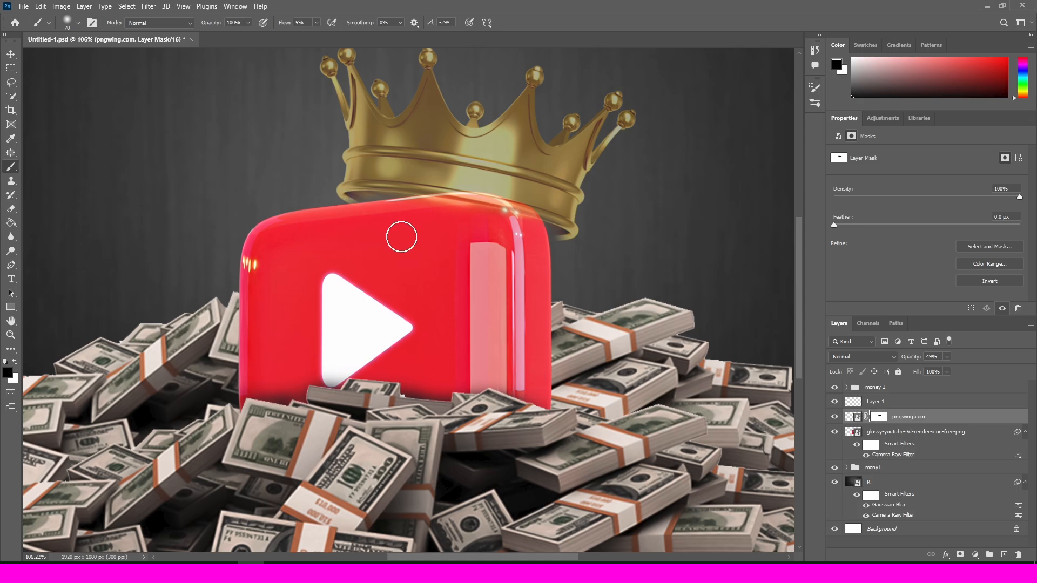
scroll(400, 236, down, 1)
Paint white on the crown's mask with a 15 px brush to refine the lower rim from its left end to its right end
key(x)
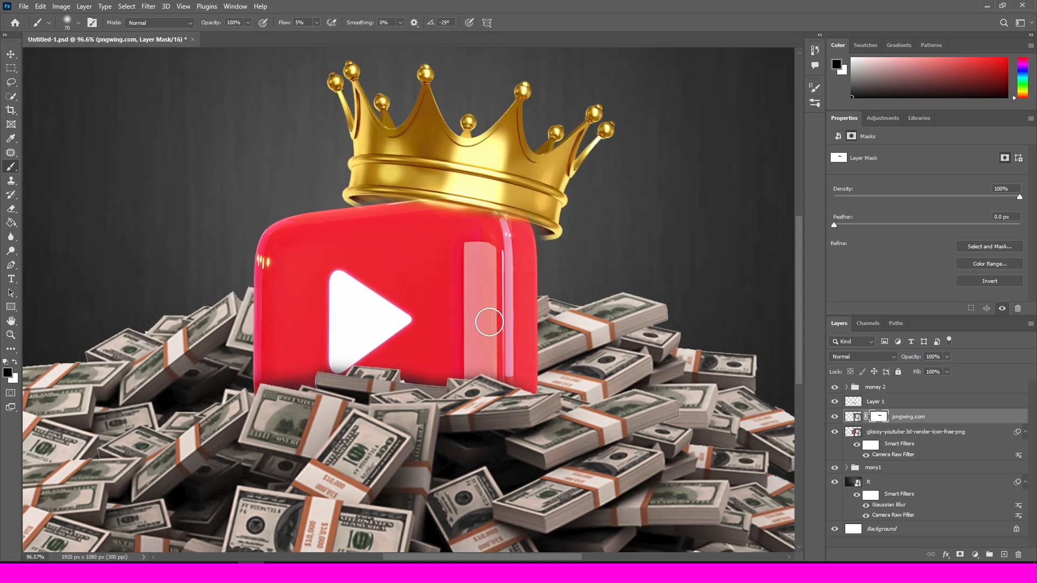
scroll(523, 331, up, 2)
scroll(423, 329, up, 2)
scroll(371, 188, up, 1)
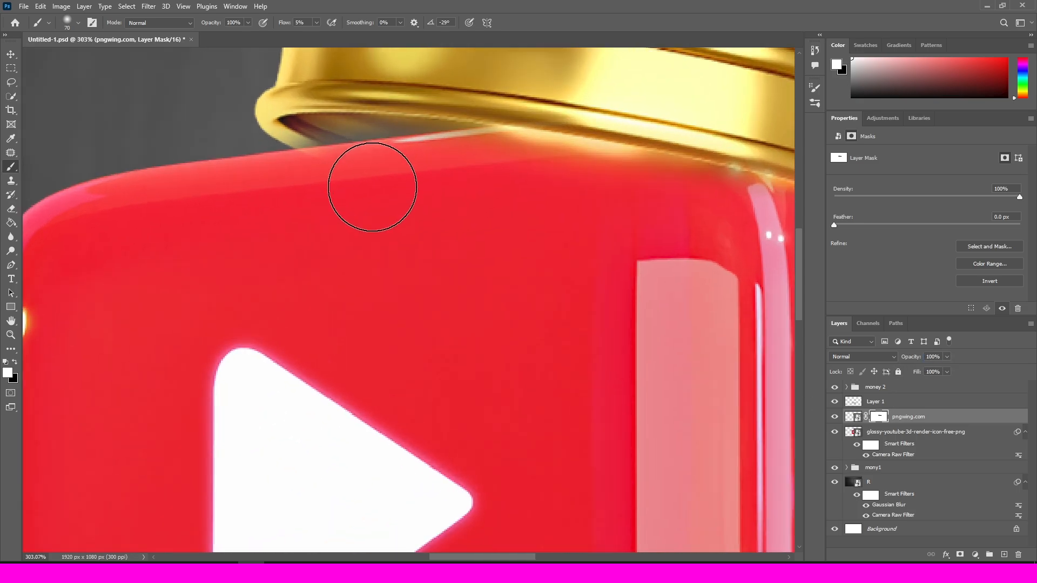
scroll(396, 317, up, 1)
key(bracketleft)
key(bracketleft)
key(bracketleft)
key(bracketleft)
key(bracketleft)
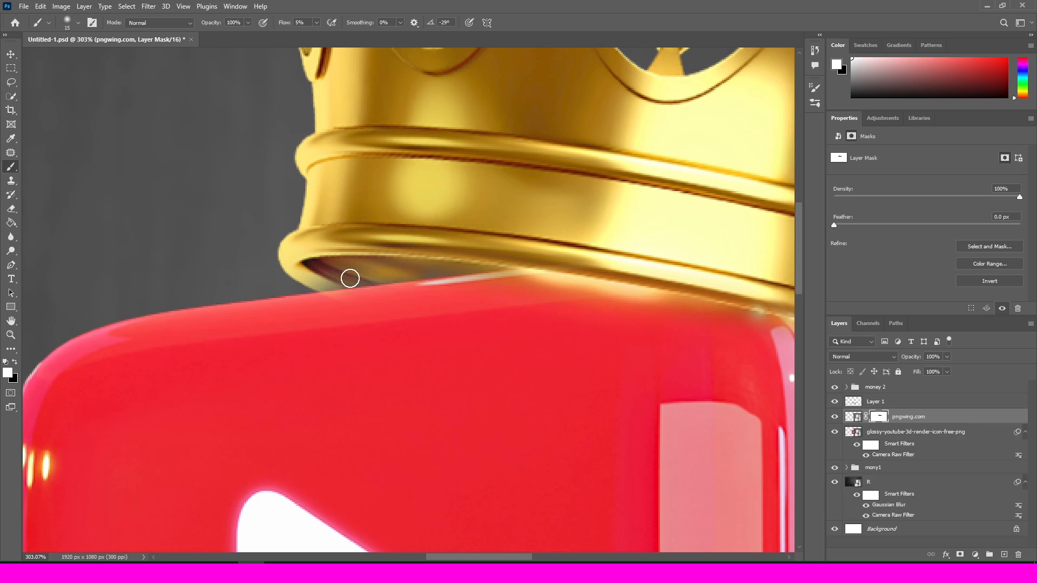
drag(310, 268, 133, 288)
mouse_move(499, 335)
mouse_down()
mouse_move(541, 372)
mouse_move(497, 360)
mouse_move(490, 328)
mouse_move(508, 364)
mouse_move(489, 348)
mouse_move(496, 342)
mouse_move(502, 356)
mouse_move(484, 318)
mouse_move(233, 258)
mouse_move(330, 288)
mouse_up()
mouse_move(532, 324)
mouse_down()
mouse_move(490, 317)
mouse_move(517, 392)
mouse_move(535, 370)
mouse_move(496, 407)
mouse_move(484, 337)
mouse_move(496, 376)
mouse_up()
Paint black on the crown's mask to clean up the rim's lower edge over the icon, and save the document
key(x)
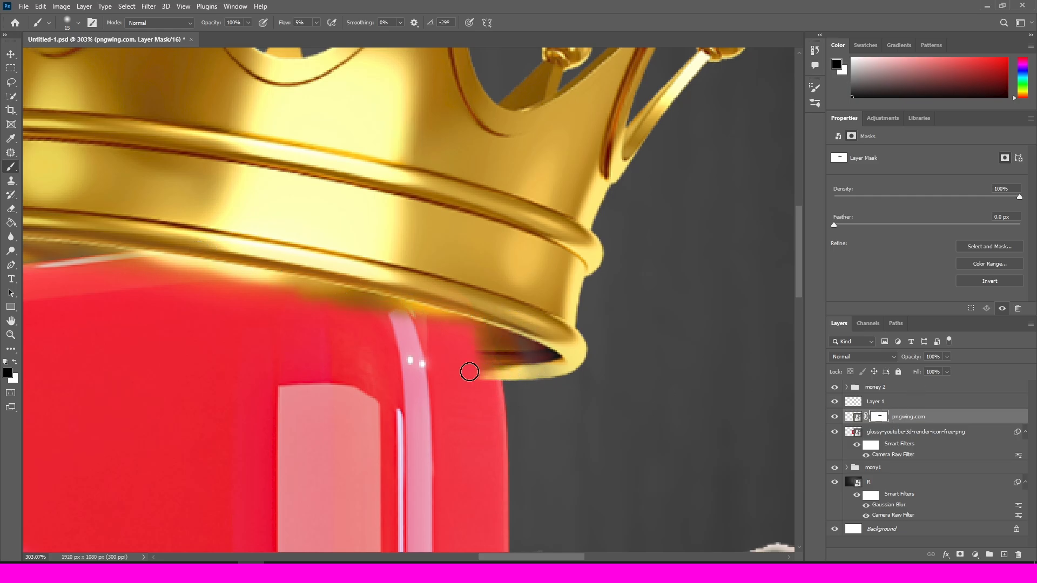
scroll(470, 371, up, 2)
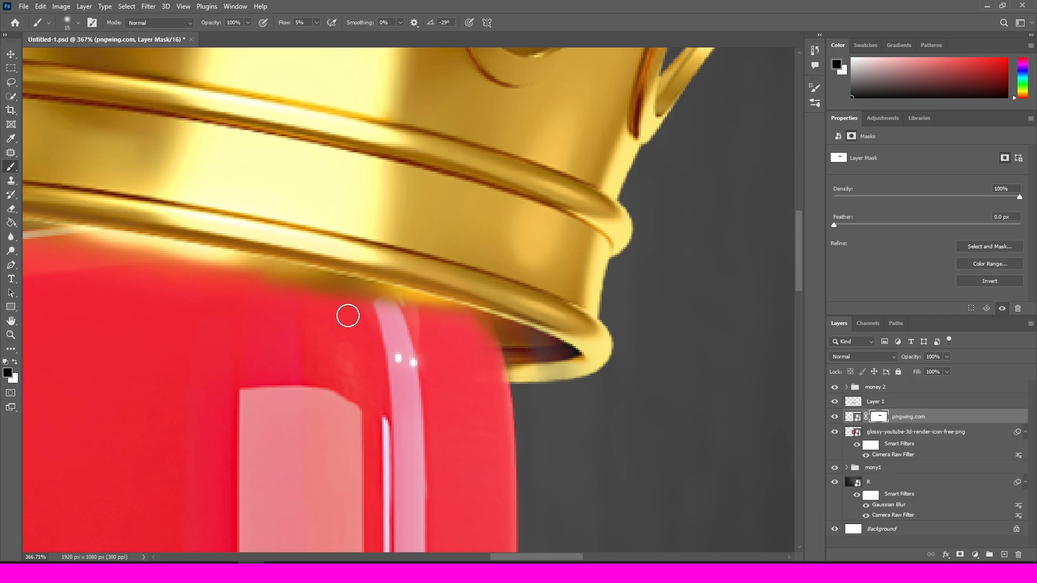
drag(86, 245, 366, 300)
key(ctrl+0)
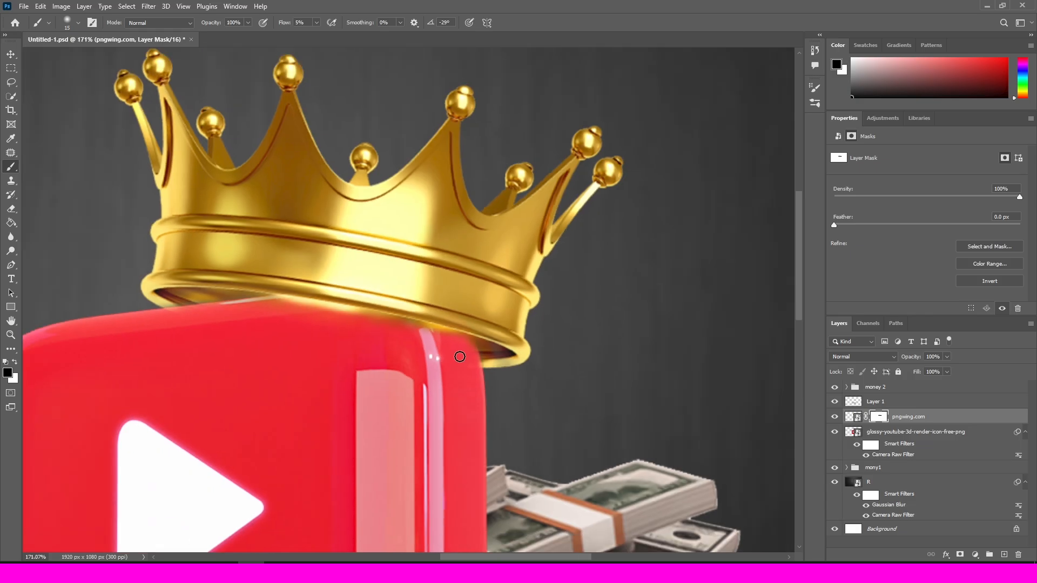
key(ctrl+s)
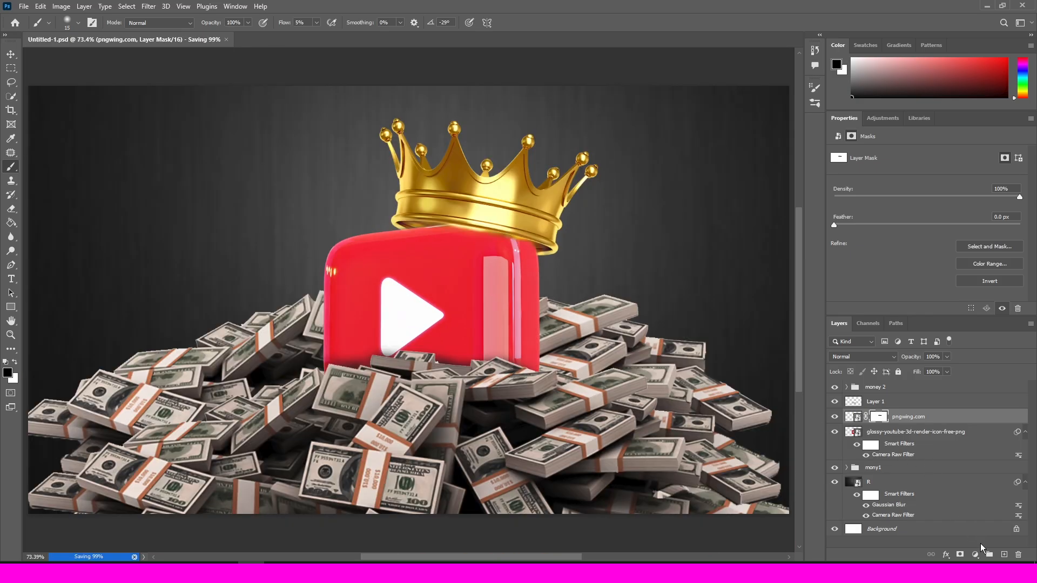
Add an empty layer beneath the crown and dab the icon's sampled red near the crown's right inner rim at reduced brush opacity
click(1004, 555)
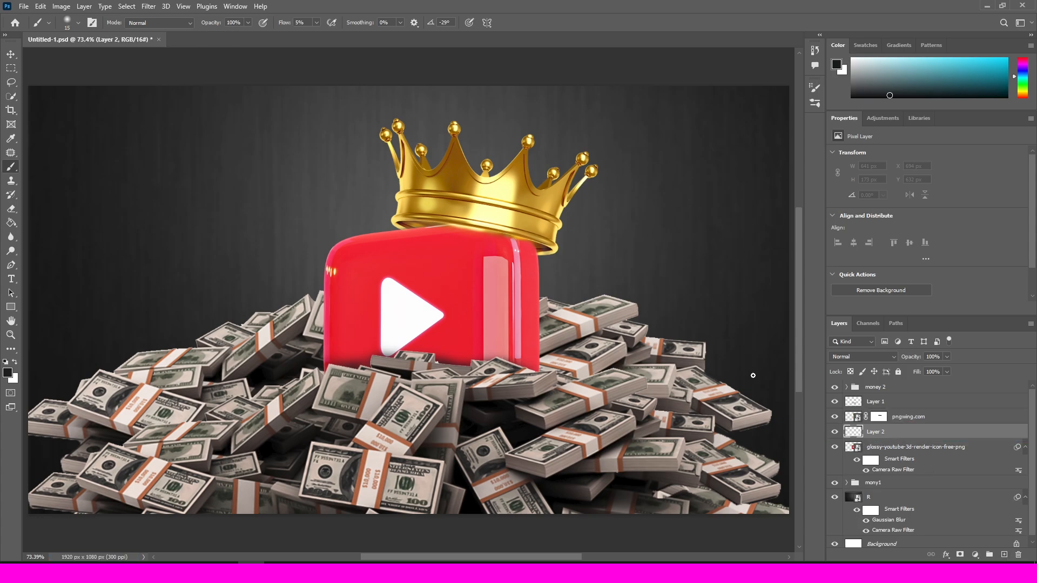
scroll(389, 229, up, 4)
scroll(389, 227, up, 2)
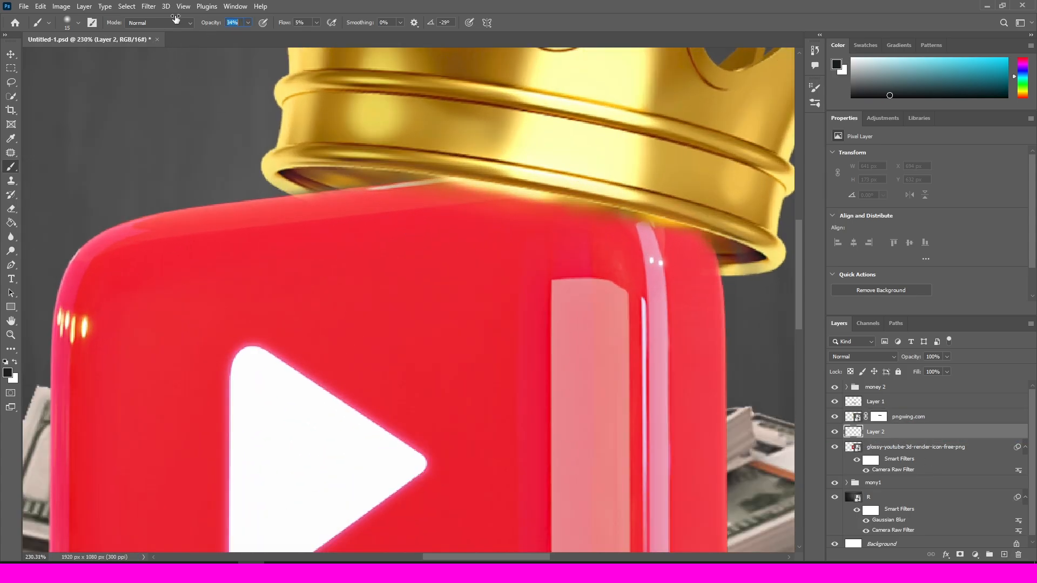
drag(708, 241, 717, 259)
alt+click(496, 241)
alt+click(348, 312)
ctrl+click(344, 286)
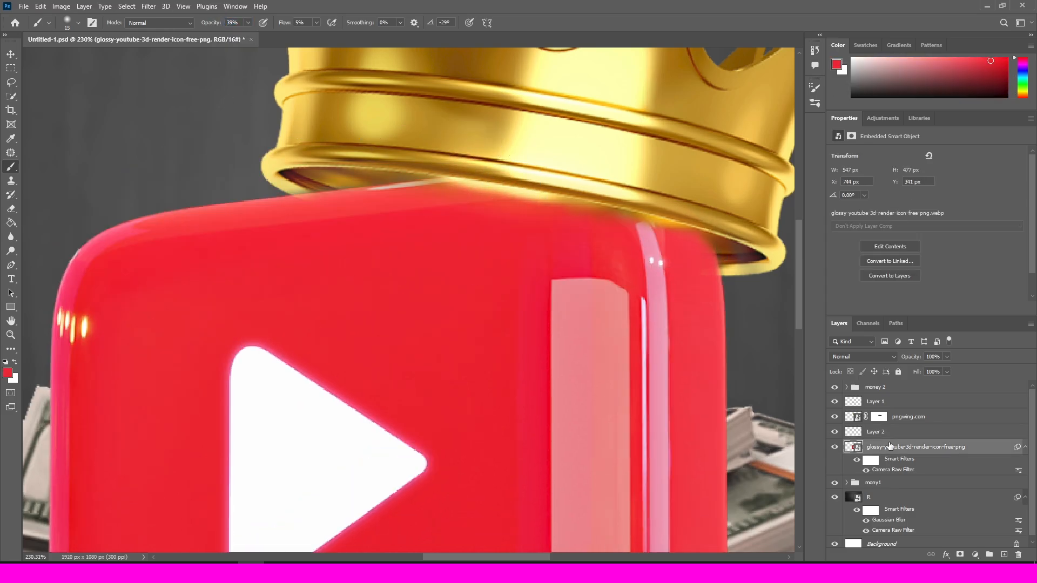
click(889, 433)
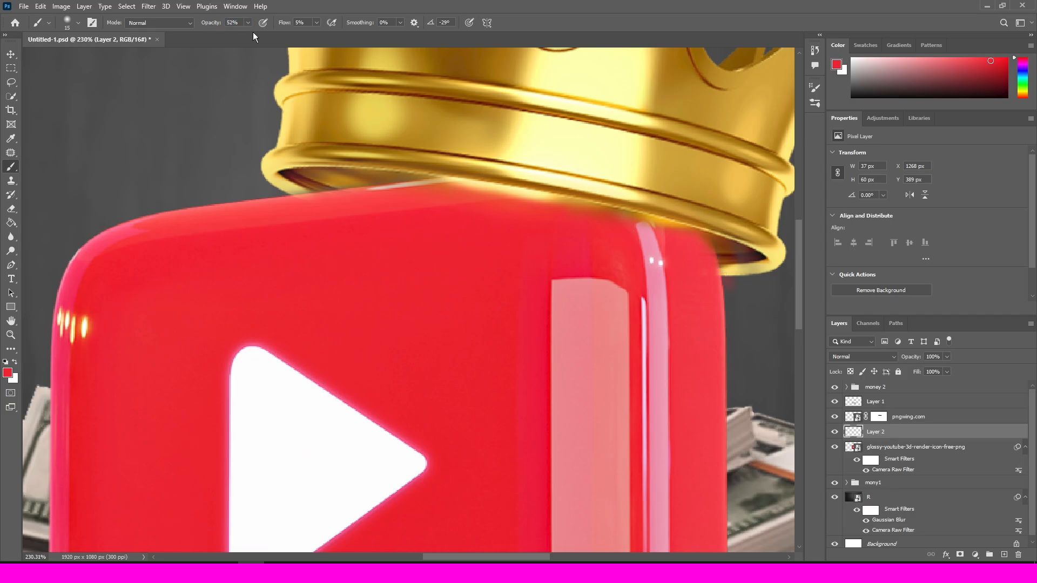
Paint a soft black shadow under the crown's rim on Layer 2 with 52% opacity and 9% flow, and save the document
click(11, 362)
click(7, 362)
scroll(673, 308, up, 5)
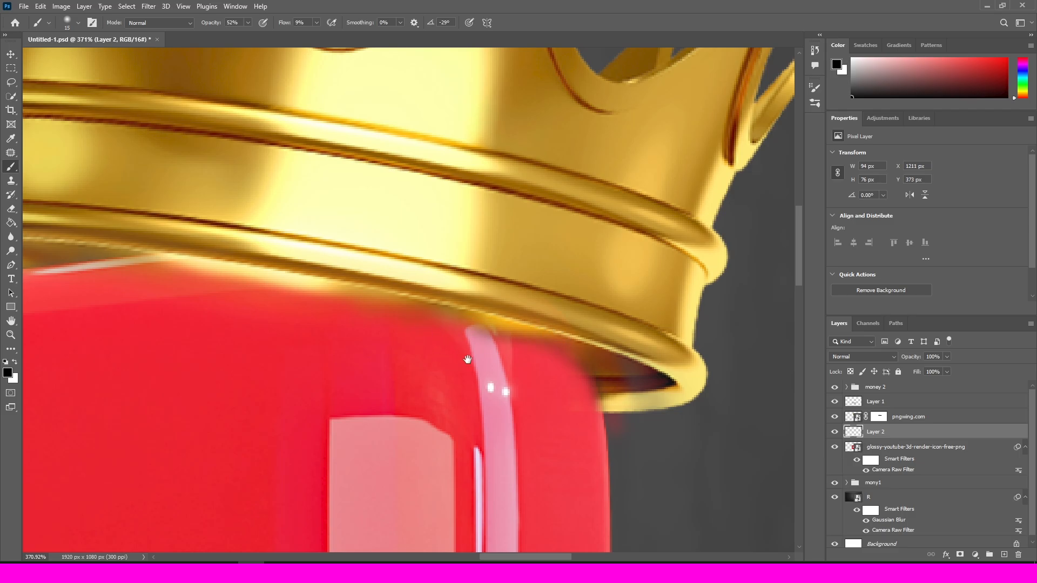
drag(445, 344, 574, 364)
drag(432, 318, 534, 387)
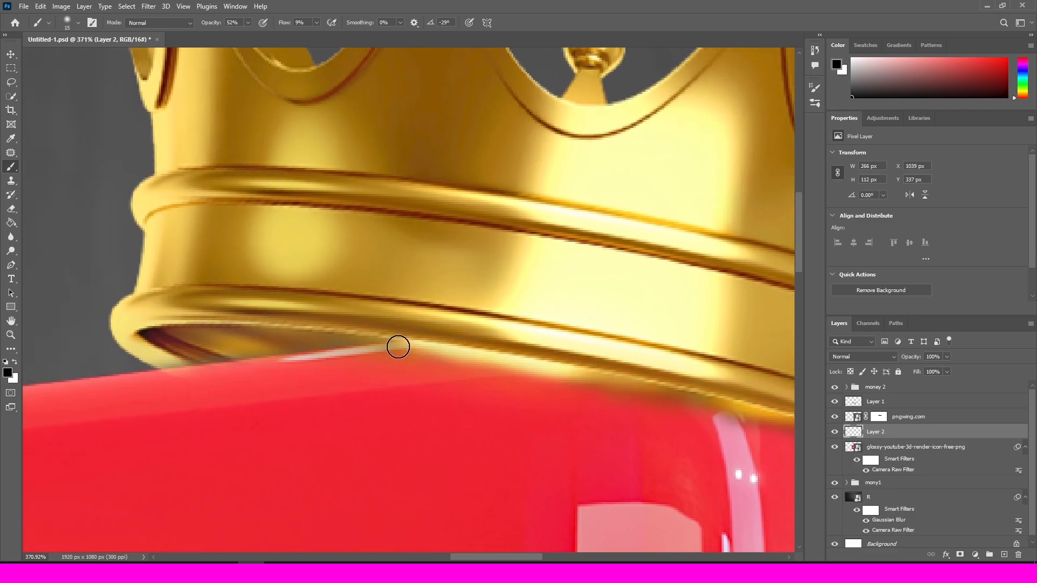
drag(394, 351, 227, 284)
drag(318, 289, 493, 319)
scroll(605, 388, down, 3)
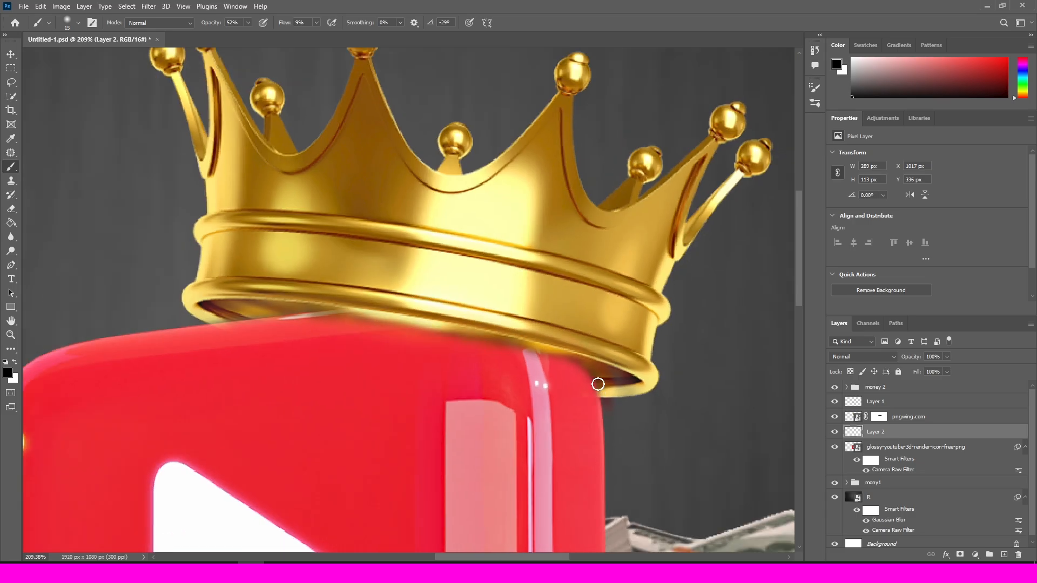
key(ctrl+0)
key(ctrl+s)
Darken the icon's upper edge beneath the left end of the crown with additional black brush strokes on Layer 2
scroll(436, 215, up, 5)
mouse_move(353, 213)
mouse_down()
mouse_move(324, 219)
mouse_move(390, 218)
mouse_up()
drag(310, 216, 388, 215)
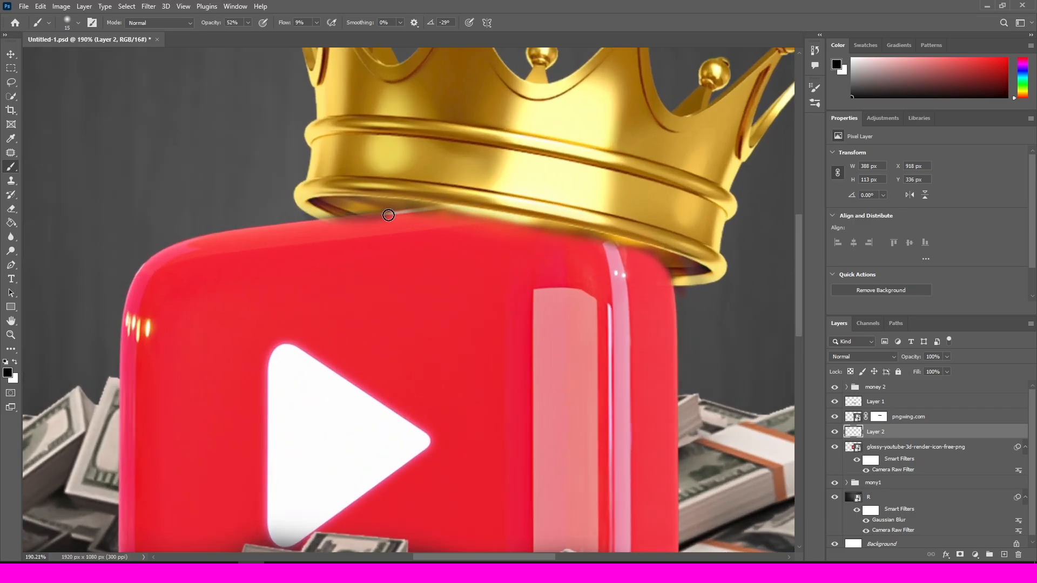
Rename the crown image layer as "Crown" and save the document
key(ctrl+0)
key(v)
click(913, 418)
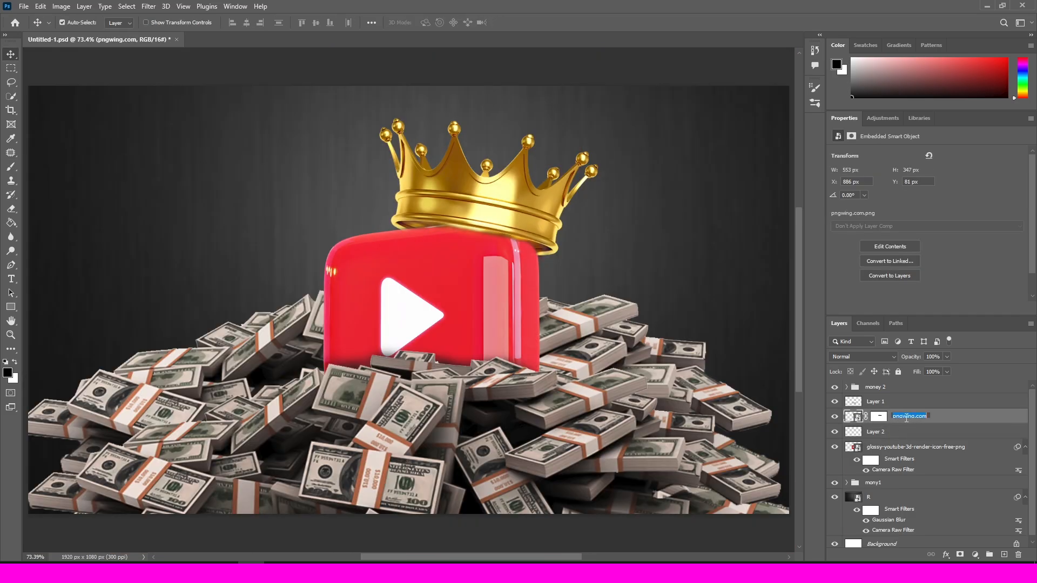
text(Crown)
key(Return)
key(ctrl+s)
Select Layer 1, compare the image with the Crown layer hidden and shown, and save the document
click(892, 403)
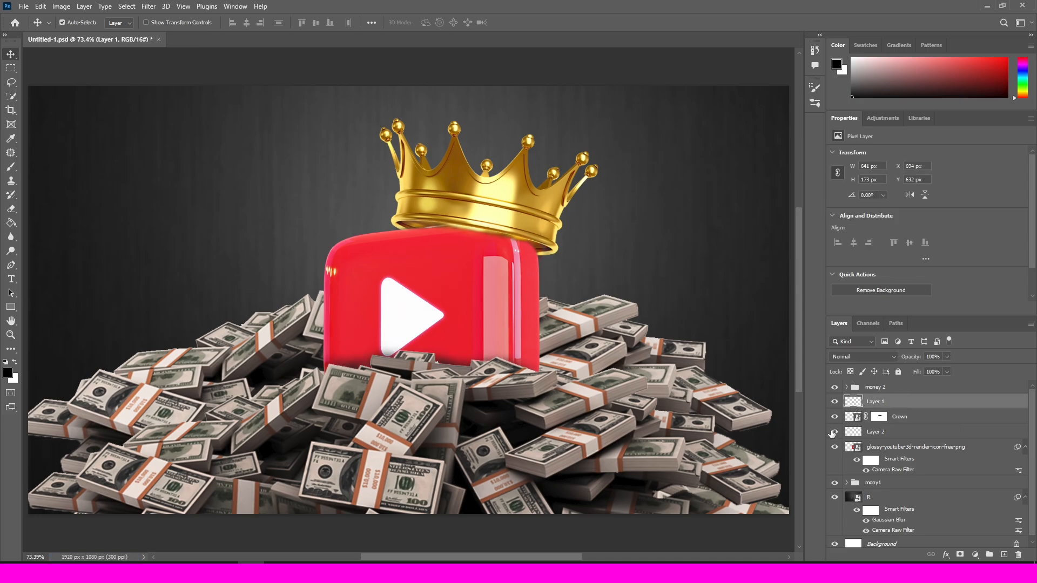
click(835, 417)
click(834, 417)
key(ctrl+s)
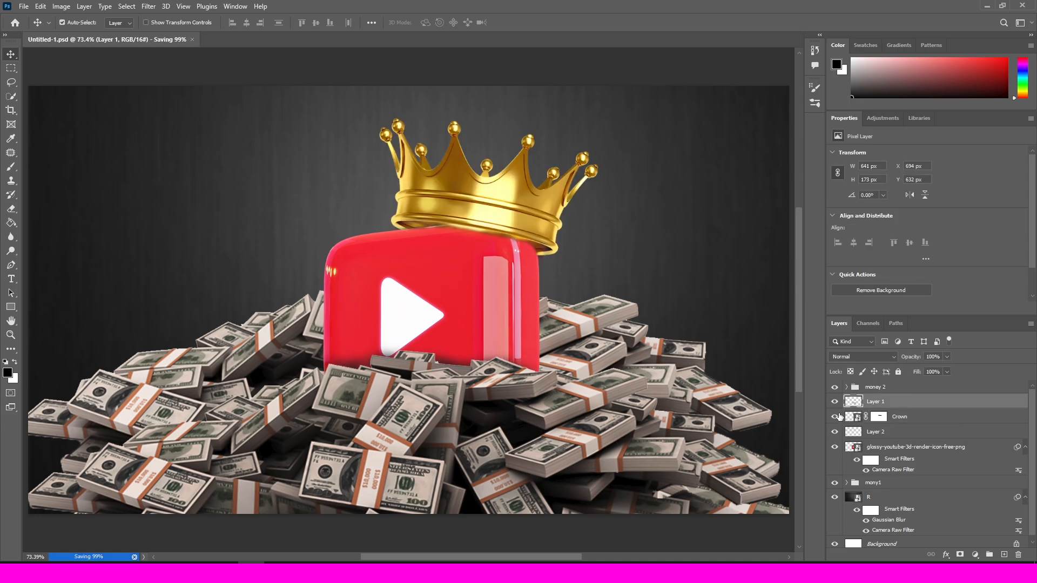
Undo the first nudge of the crown and lower it onto the icon at about X 885 px, Y 102 px
drag(521, 197, 517, 197)
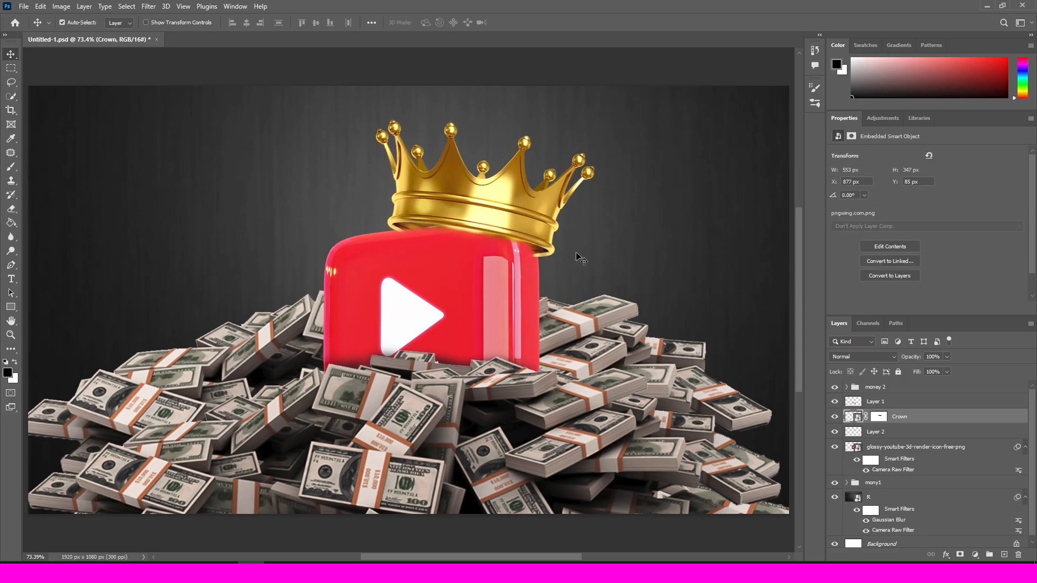
key(ctrl+z)
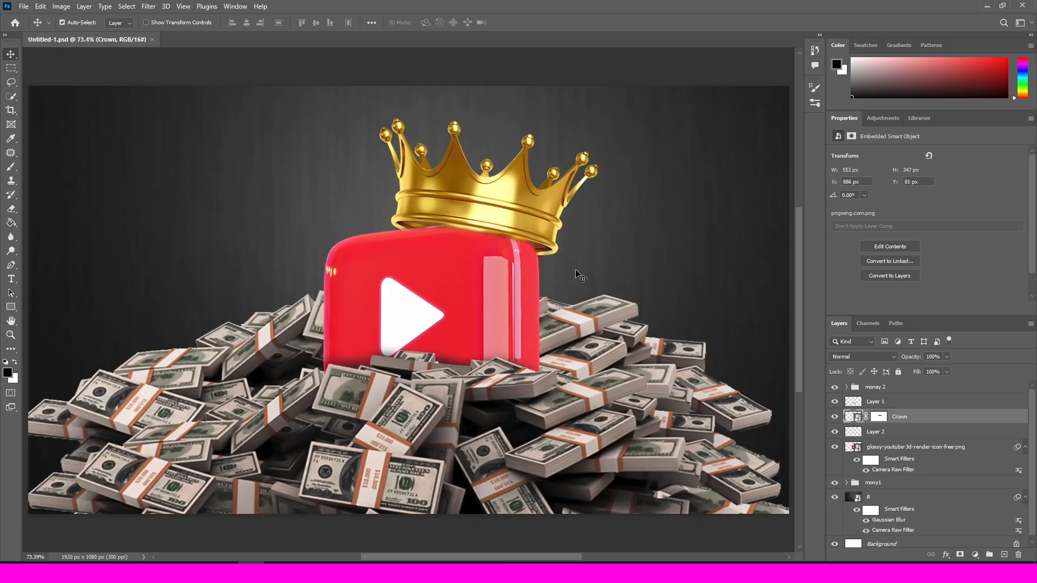
scroll(456, 197, up, 2)
drag(454, 189, 452, 199)
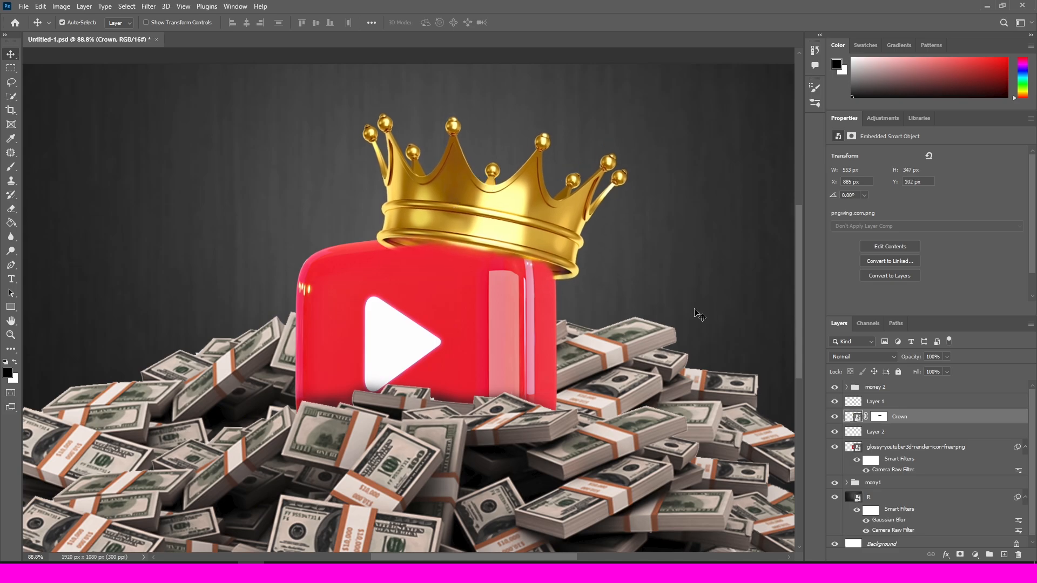
With the Crown layer at 66% opacity, brush black on its mask along the icon's upper edge; restore 100% opacity and save
key(ctrl+backslash)
scroll(548, 294, up, 5)
key(b)
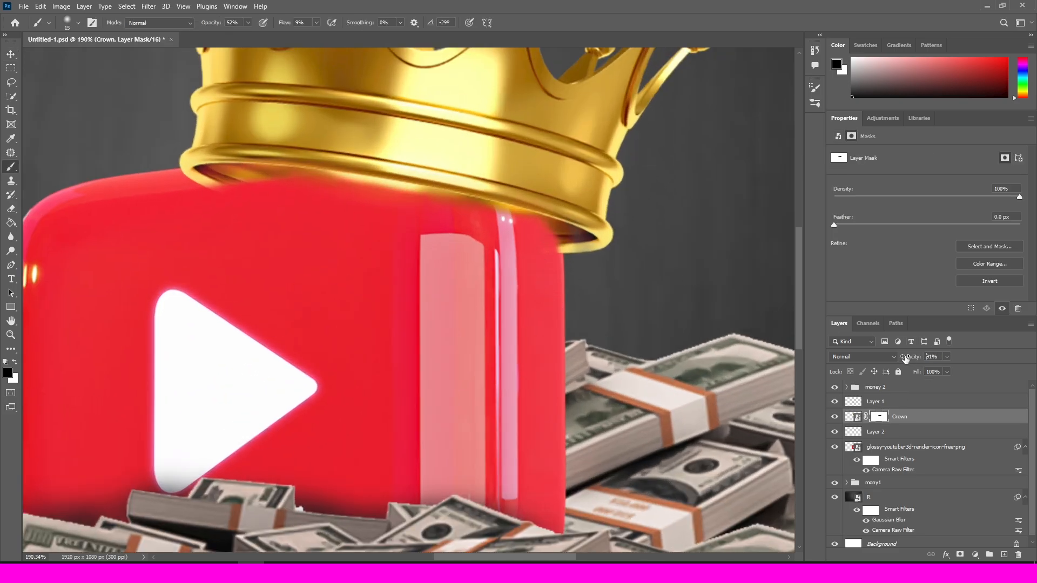
drag(911, 359, 894, 359)
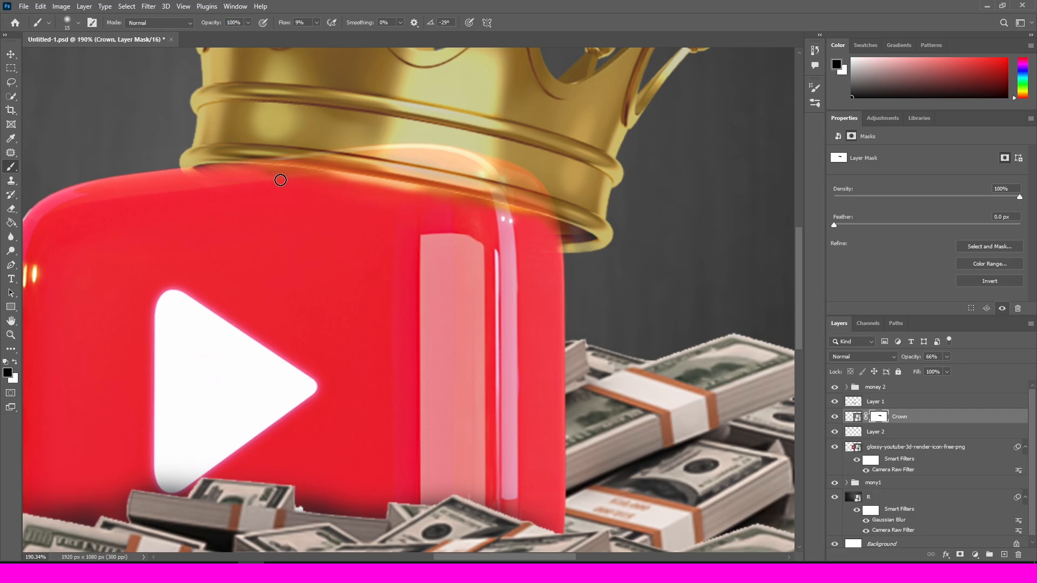
drag(256, 175, 463, 199)
scroll(558, 239, up, 3)
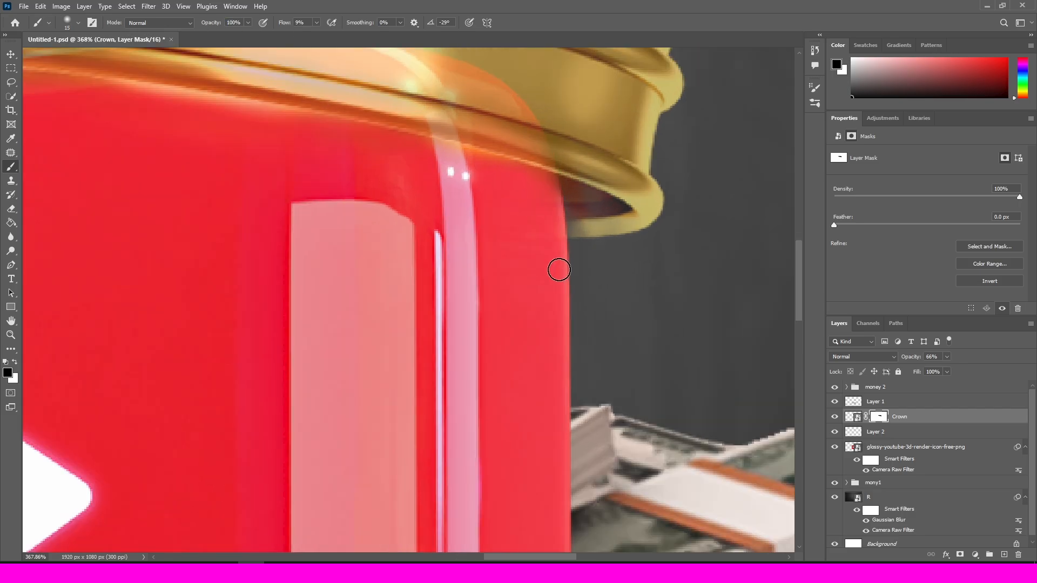
scroll(540, 242, down, 5)
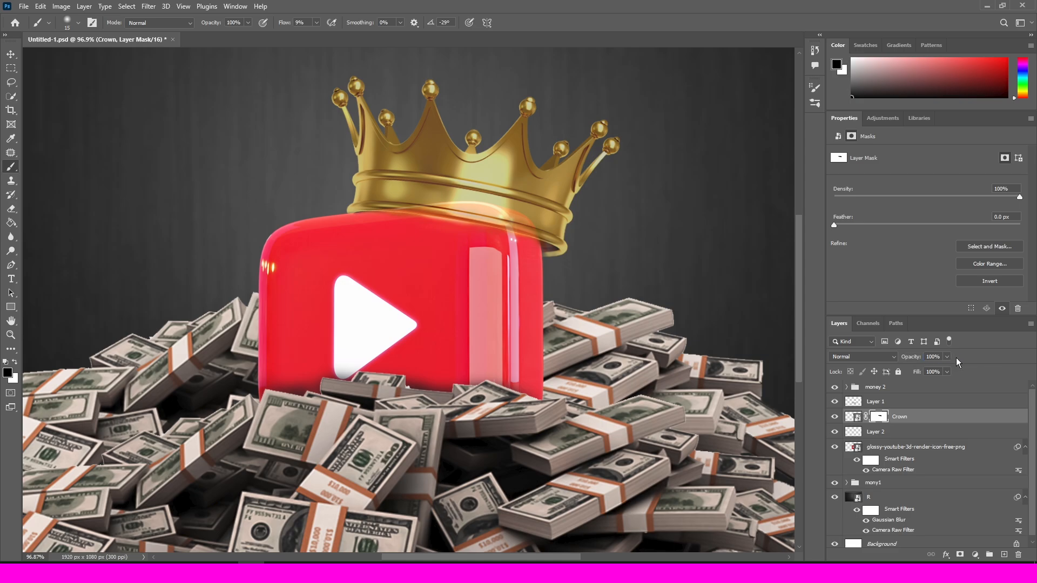
scroll(394, 261, down, 2)
key(ctrl+s)
Shift the crown horizontally to the left by about 10 px
scroll(397, 264, up, 2)
key(v)
drag(513, 170, 507, 169)
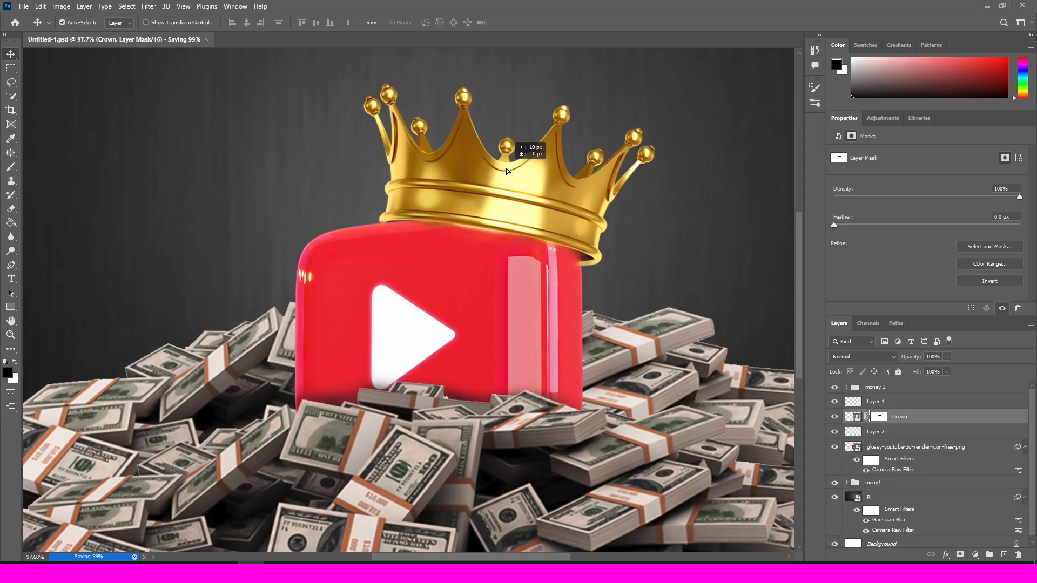
Fade the Crown layer to 56% opacity to inspect its mask along the icon's edge, and restore it to 100%
scroll(594, 255, up, 2)
drag(896, 360, 893, 361)
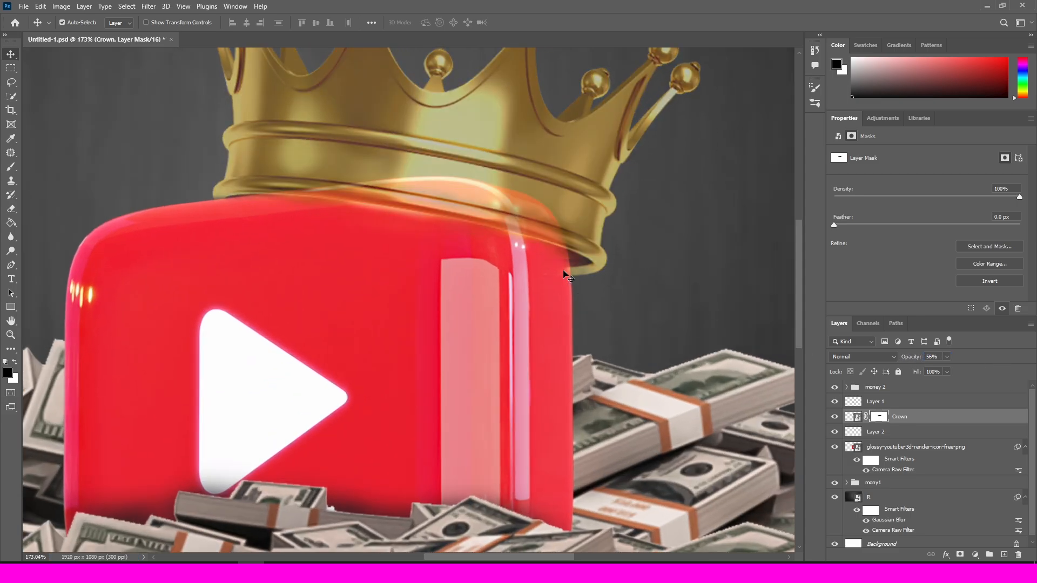
key(b)
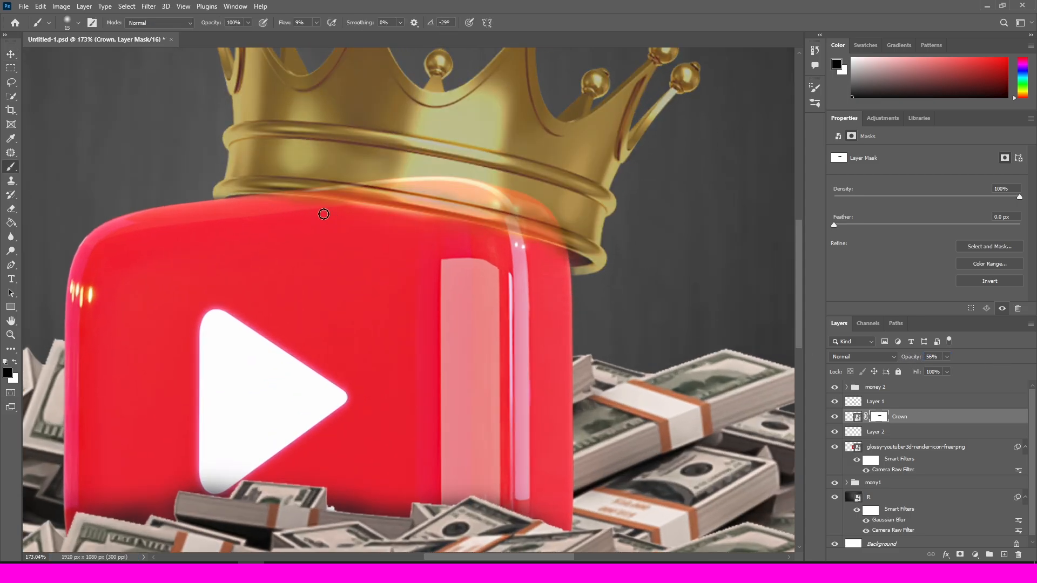
scroll(565, 263, up, 4)
key(x)
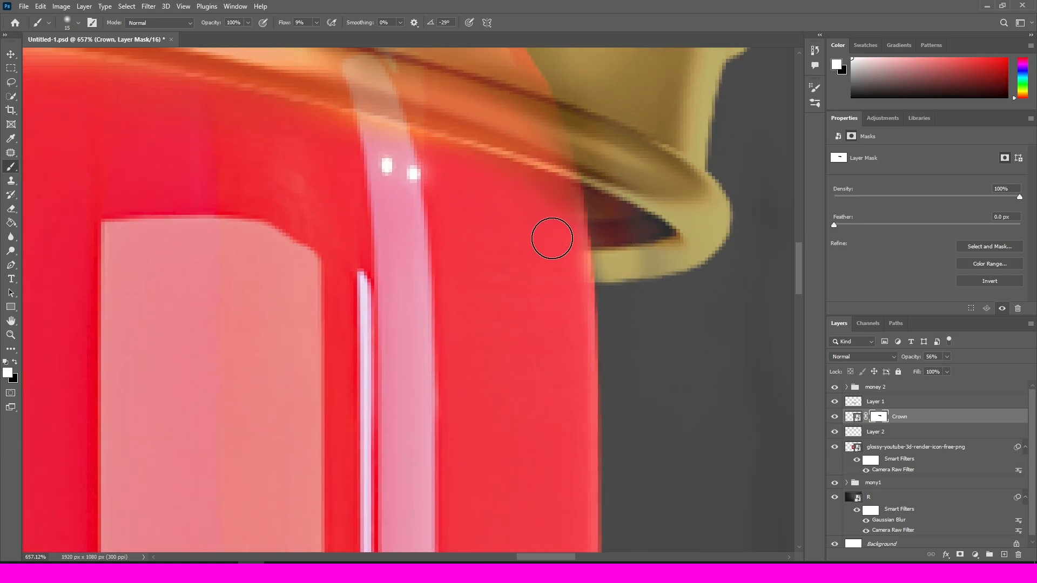
scroll(549, 237, down, 3)
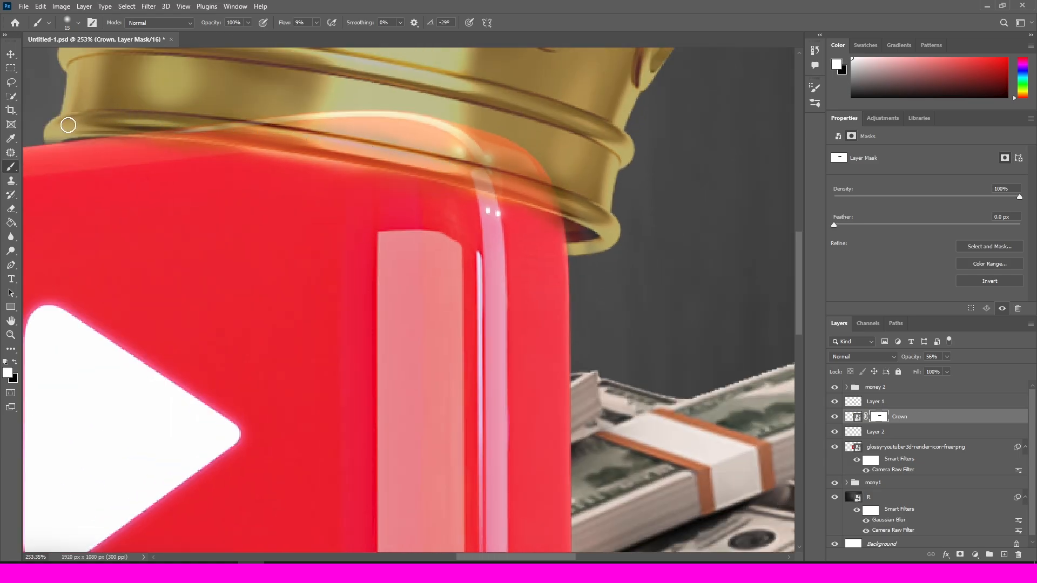
scroll(426, 235, down, 1)
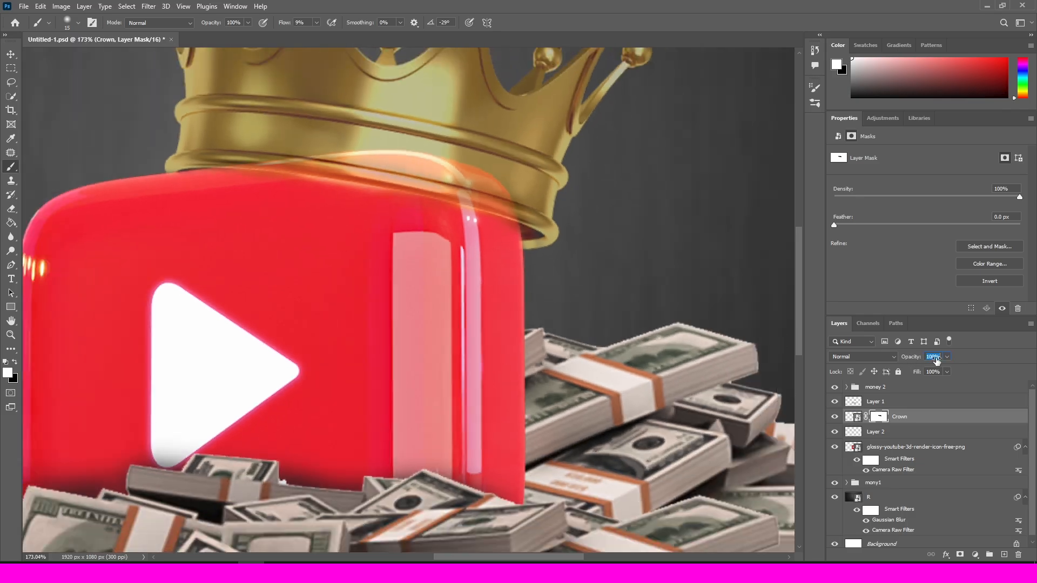
scroll(394, 326, down, 3)
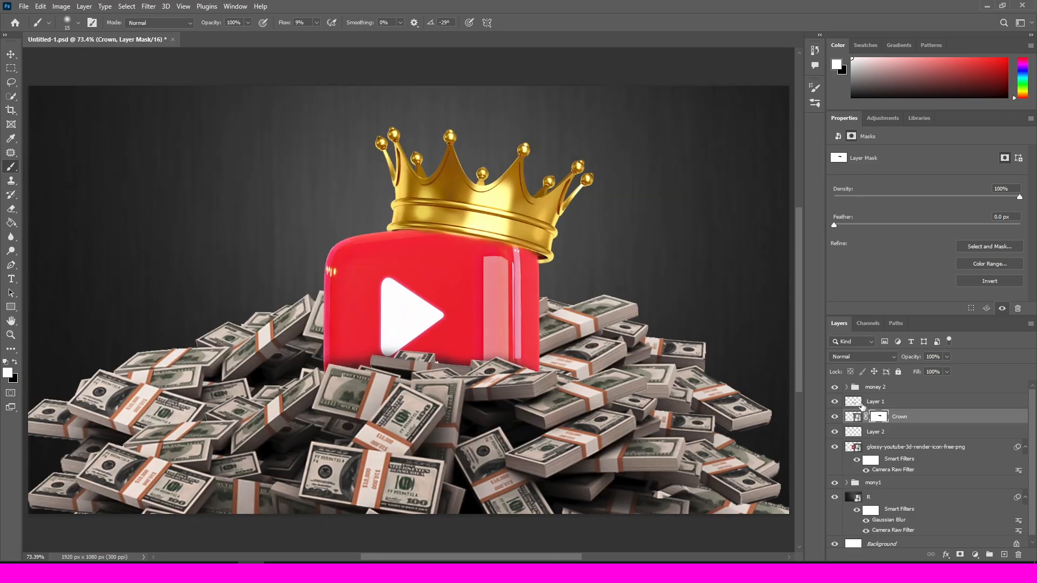
Paint soft black shadow strokes on Layer 1 along the underside of the crown's rim
click(866, 402)
scroll(432, 239, up, 3)
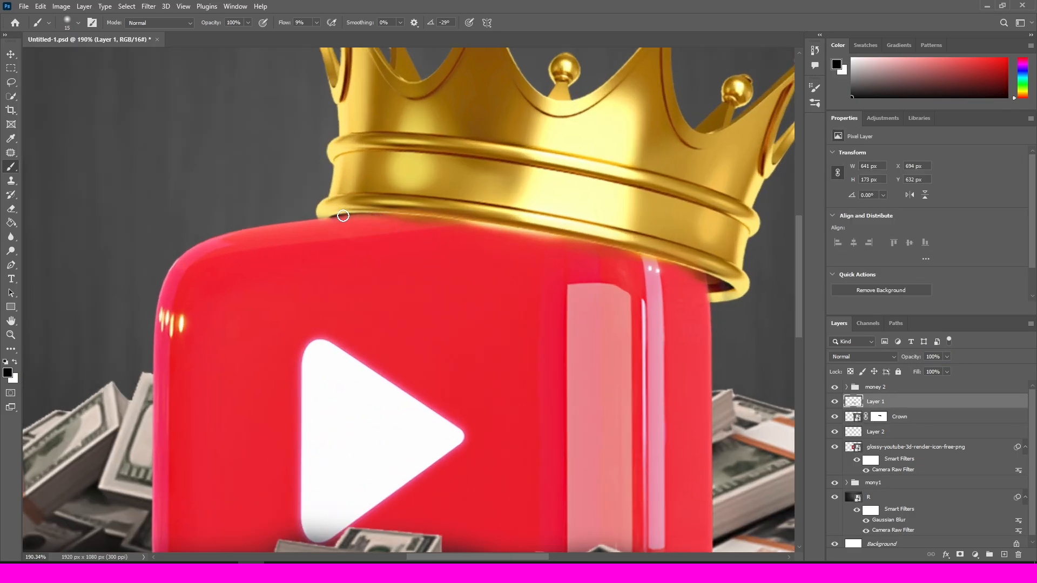
scroll(343, 216, up, 2)
mouse_move(353, 209)
mouse_down()
mouse_move(470, 216)
mouse_move(569, 236)
mouse_move(584, 250)
mouse_up()
drag(583, 250, 349, 215)
mouse_move(341, 208)
mouse_down()
mouse_move(441, 202)
mouse_move(521, 221)
mouse_up()
Check Layer 1 and the Crown layer by toggling their visibility, and move Layer 1 directly beneath the Crown layer
click(834, 401)
click(834, 401)
click(835, 416)
click(835, 417)
drag(874, 405, 874, 425)
Extend the black shadow on Layer 1 beneath the crown's right rim at 55% brush opacity and save the document
drag(541, 232, 635, 258)
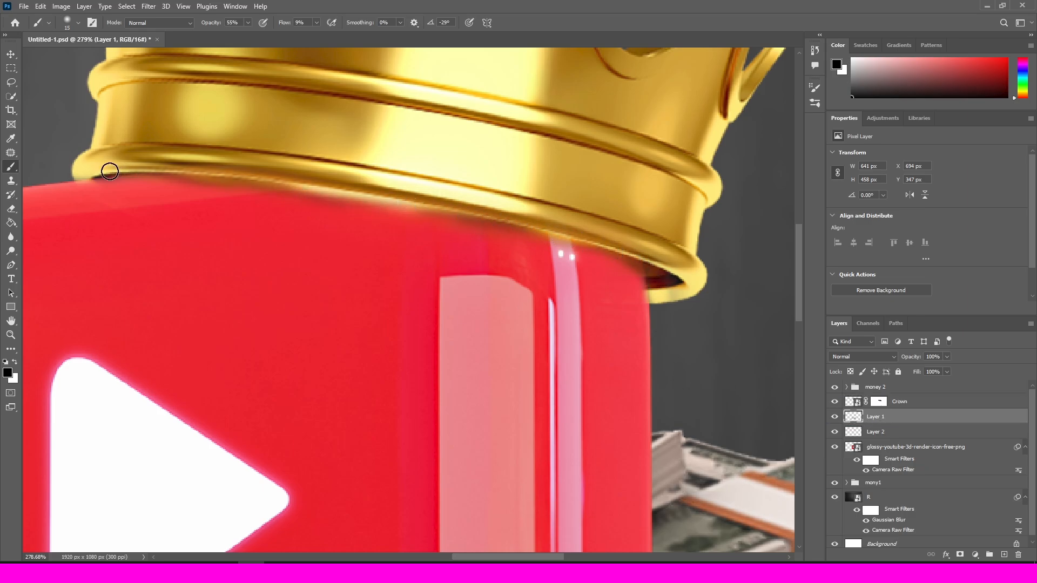
key(ctrl+0)
key(ctrl+s)
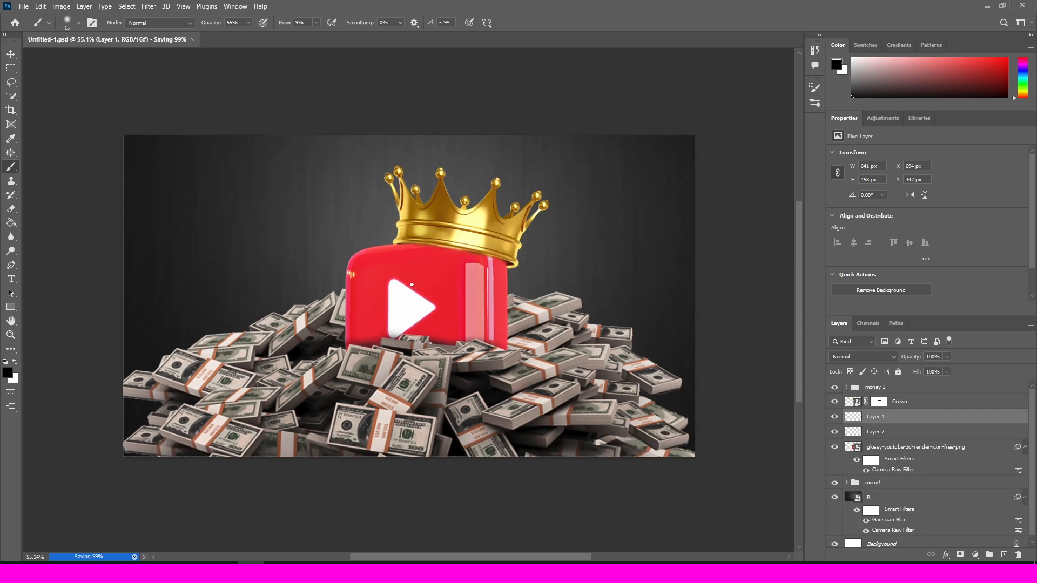
click(9, 56)
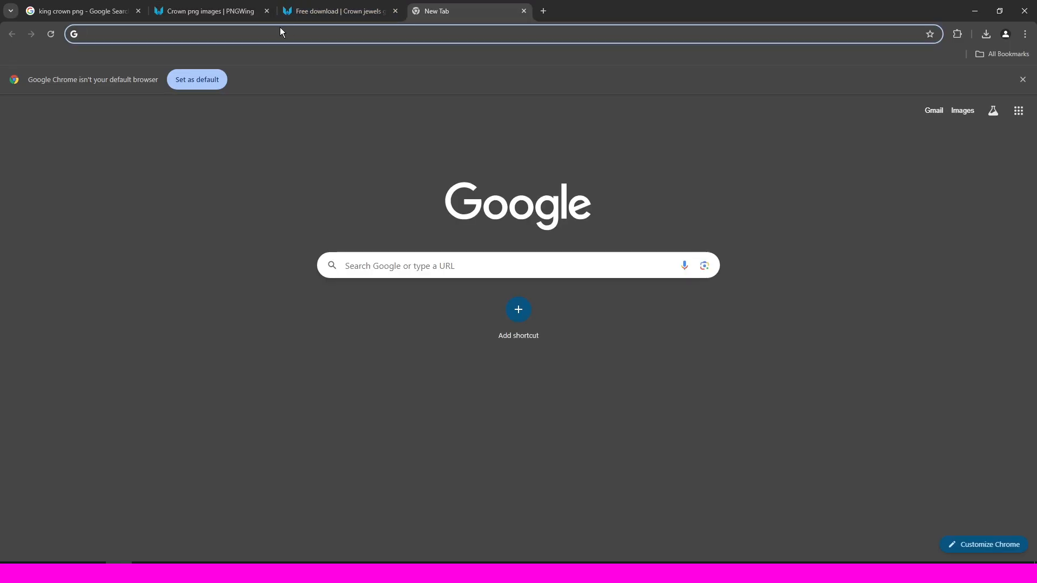
In Chrome, search Google for "read cloth opening image" and show the image results
click(285, 34)
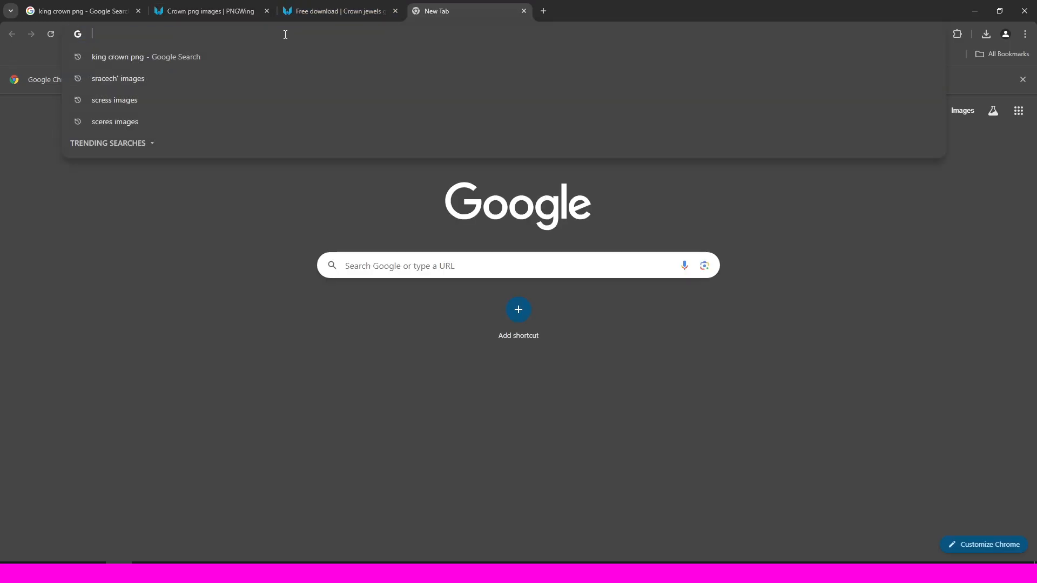
text(cloth opening image)
key(Home)
text(read)
key(Return)
scroll(53, 297, down, 5)
scroll(80, 240, up, 5)
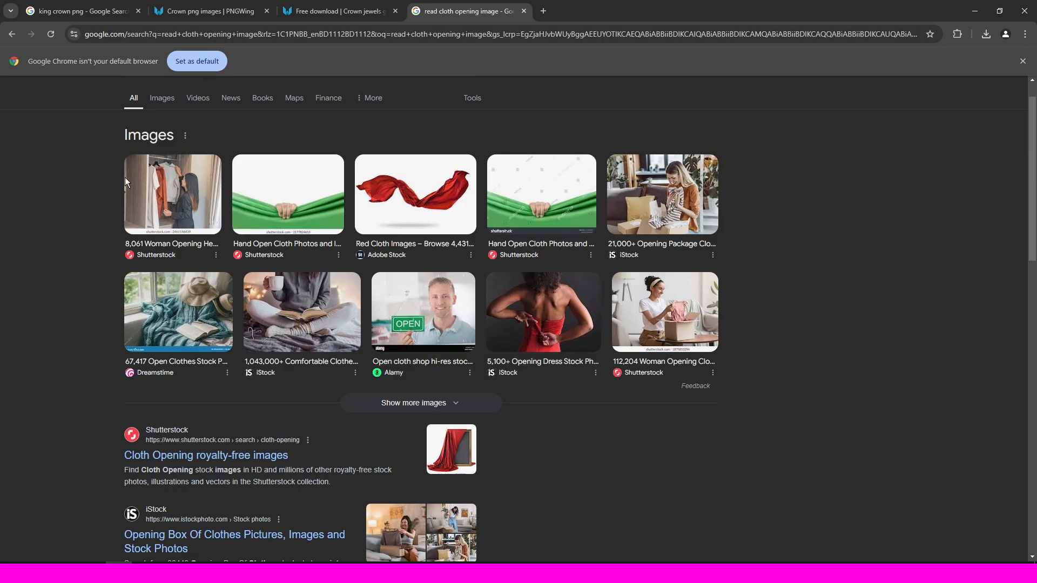
click(162, 97)
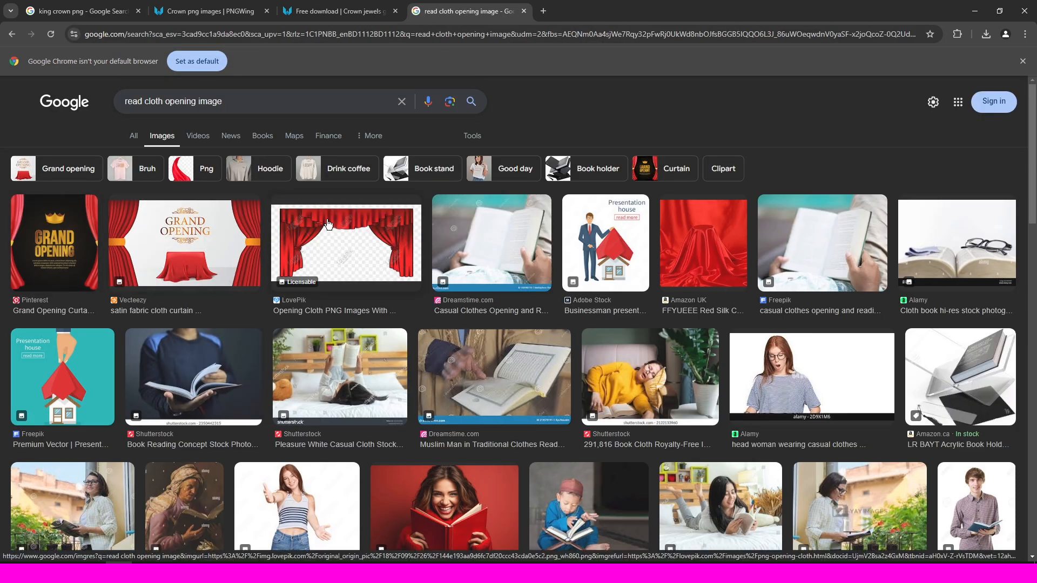
Reword the image search as "read opening cloth image" and open the LovePik opening-cloth PNG page
double_click(180, 101)
key(ctrl+x)
key(ctrl+Left)
key(ctrl+v)
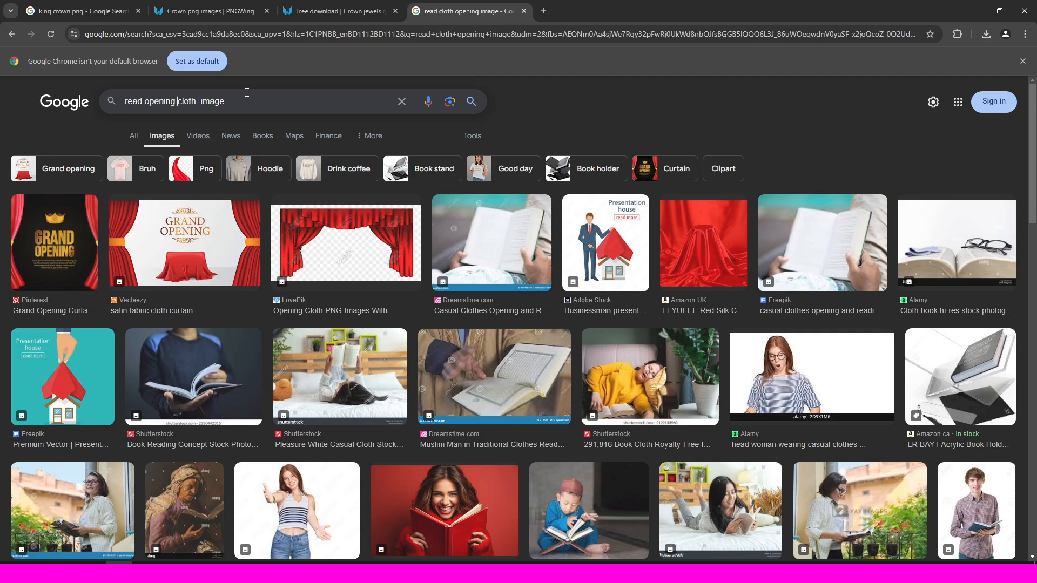
key(Return)
scroll(519, 324, down, 5)
scroll(519, 324, up, 5)
click(624, 453)
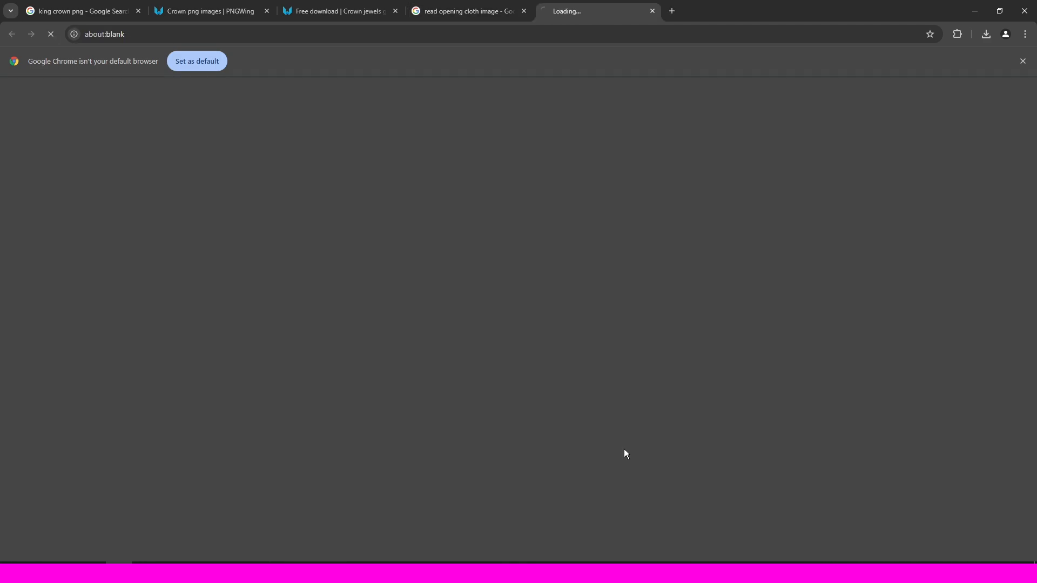
Browse LovePik's opening-cloth PNGs, open the Stage Pull Opening Cloth Illustration, and return to the Google results
scroll(581, 273, down, 15)
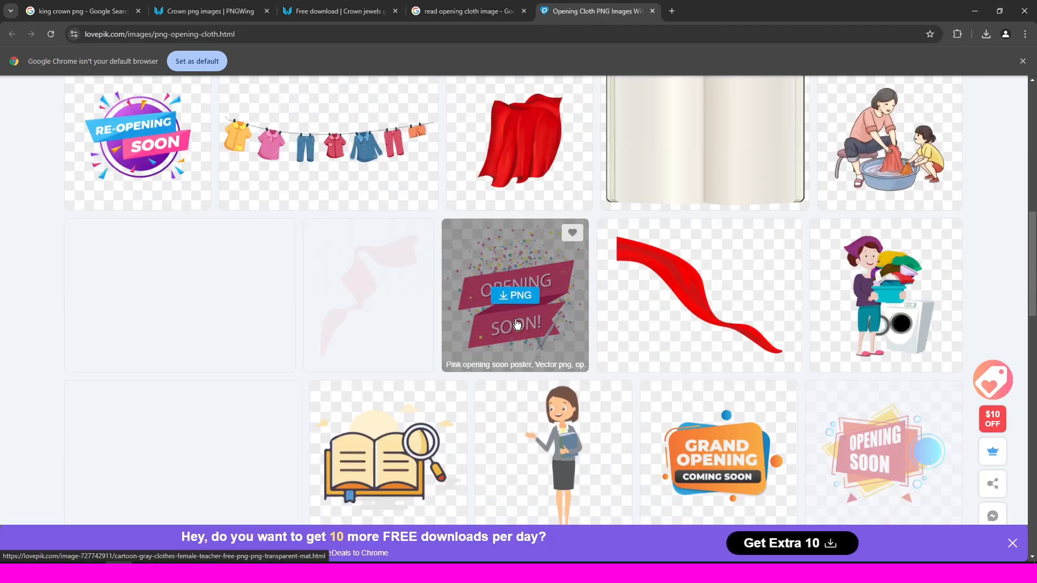
click(517, 323)
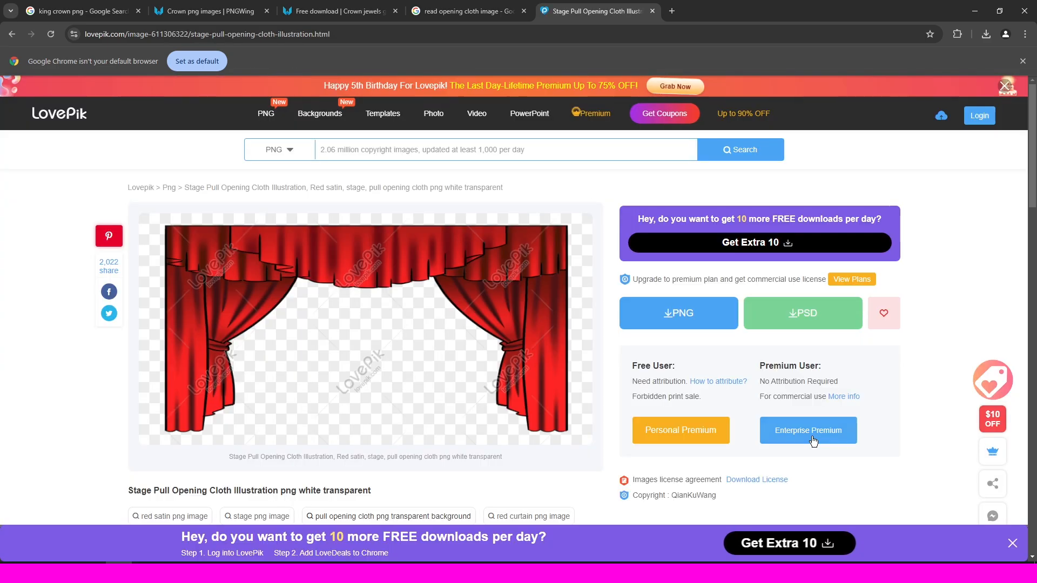
click(809, 430)
click(469, 11)
Switch to Microsoft Edge and search Bing for "ead opening cloth image png", browsing the image results
triple_click(130, 93)
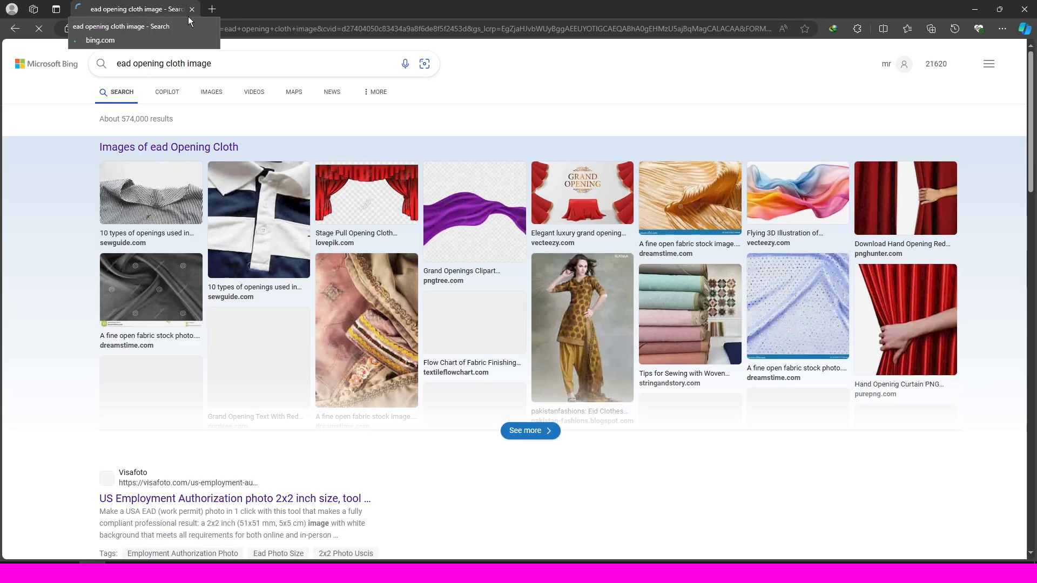
click(217, 63)
text(png)
key(Return)
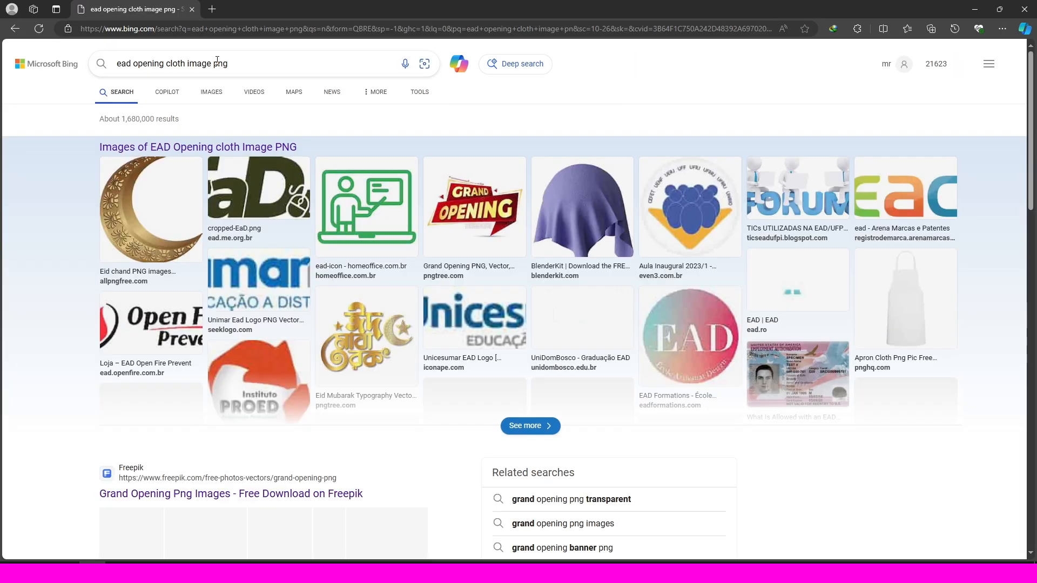
click(211, 92)
scroll(1028, 293, down, 10)
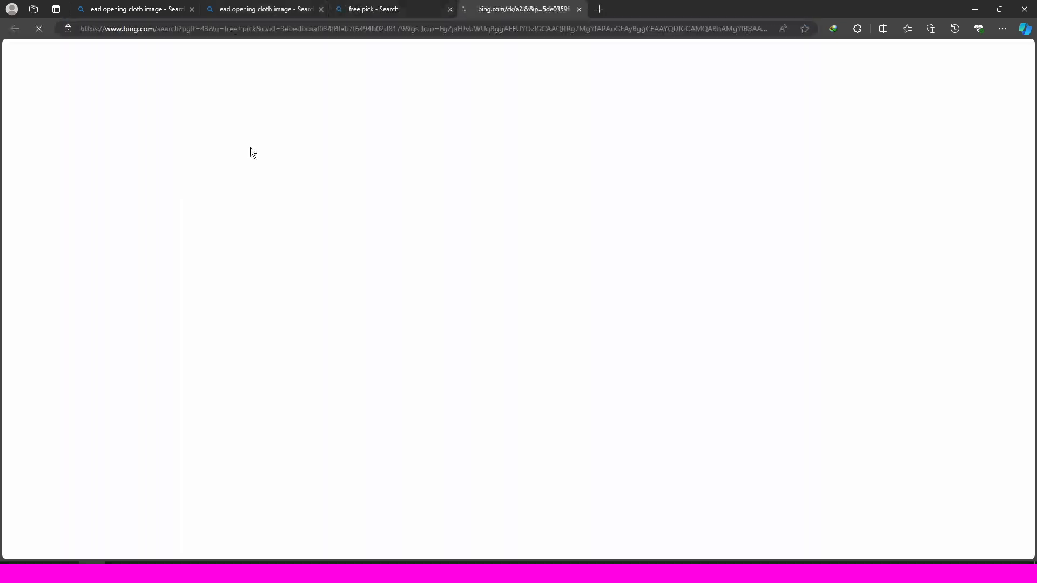
Search Freepik with the pasted cloth query corrected to "red opening cloth imag"
click(453, 190)
key(ctrl+v)
drag(465, 190, 452, 188)
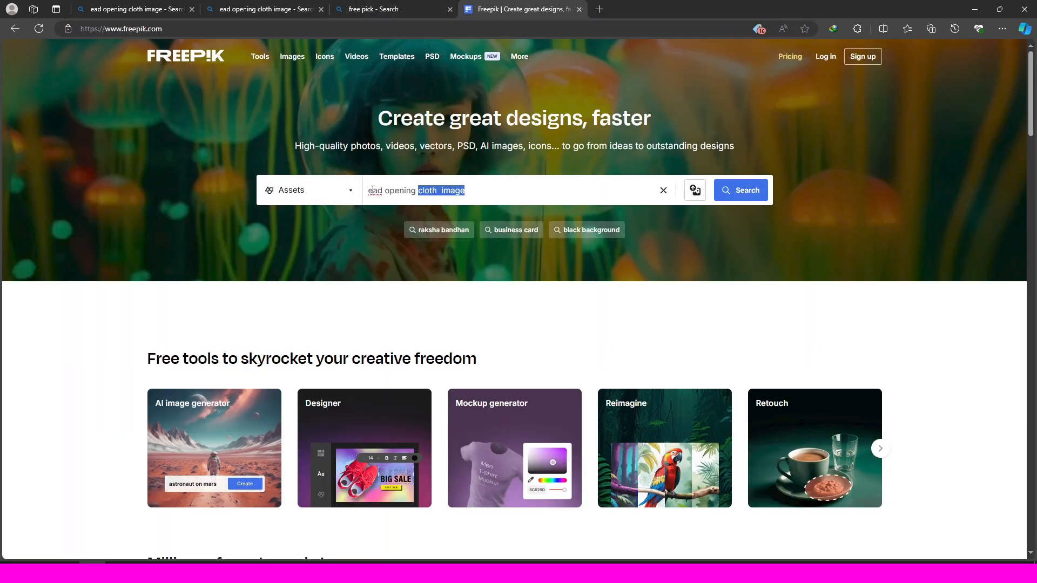
click(369, 190)
text(r)
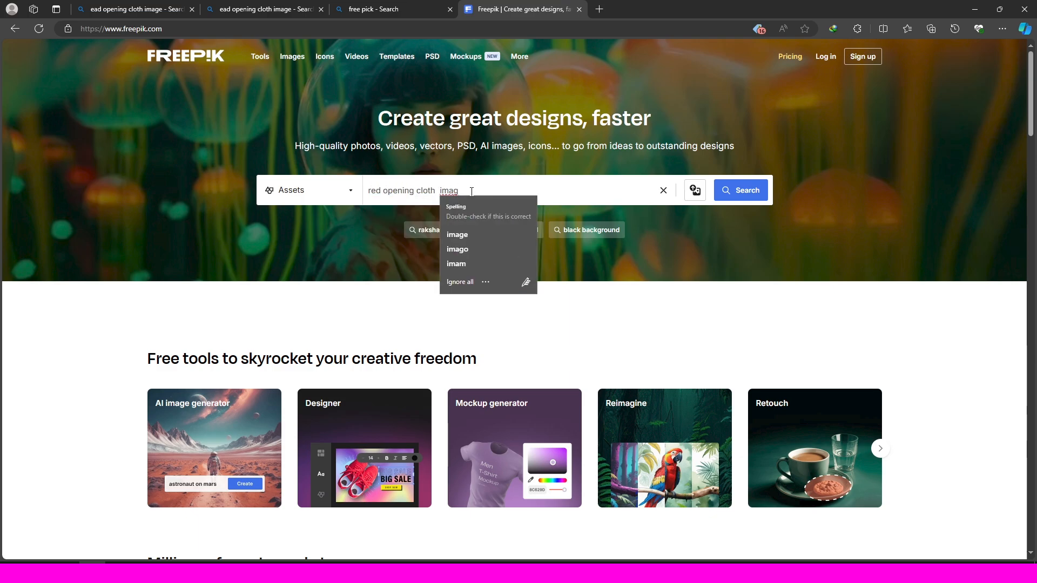
key(Return)
Browse the red cloth results, open the "Close-up of red fabric textile background" photo, and start its free download
scroll(466, 308, down, 8)
scroll(467, 307, down, 10)
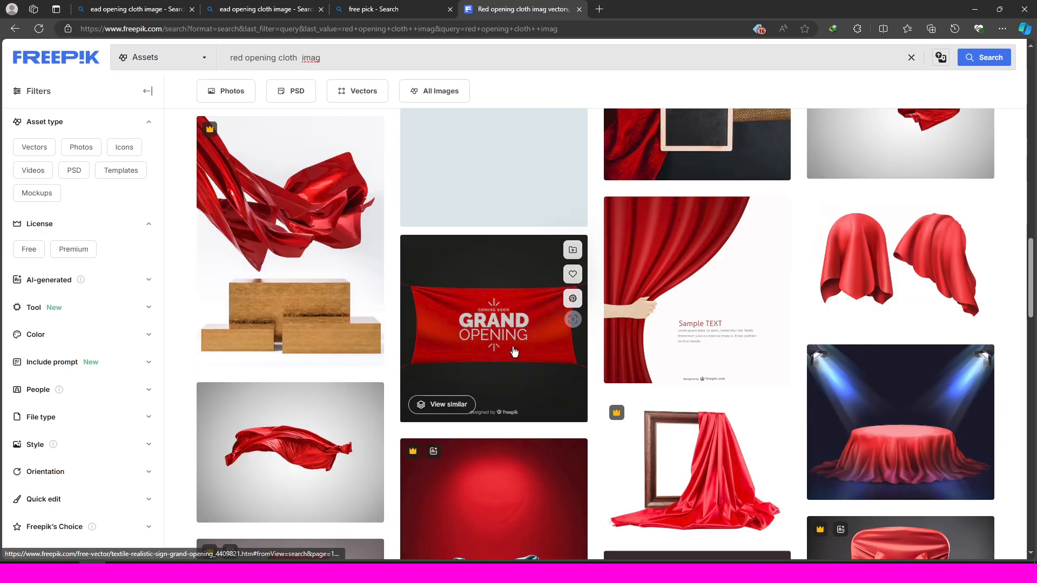
scroll(515, 346, up, 5)
scroll(515, 346, up, 5)
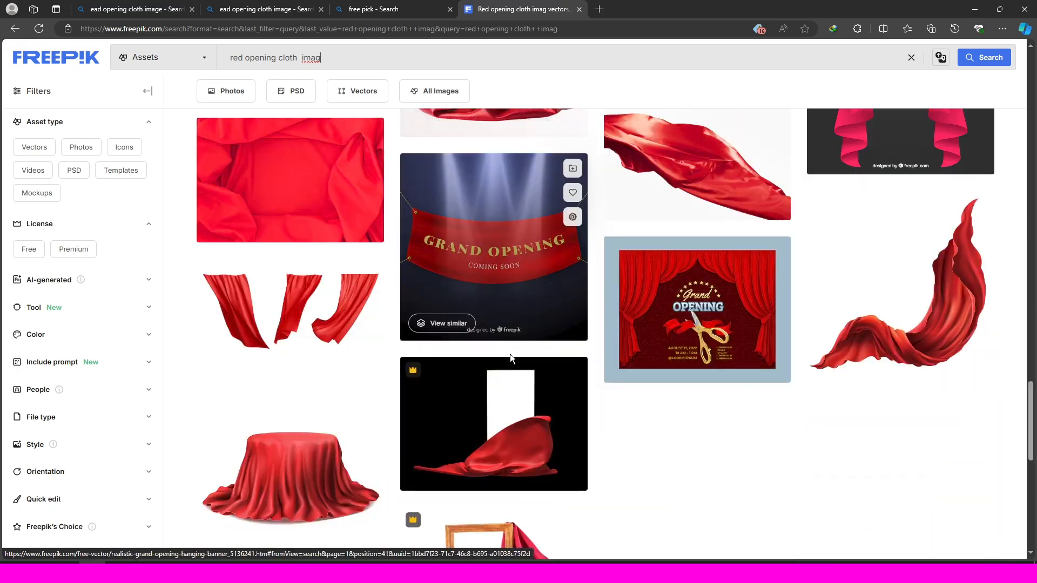
click(270, 254)
click(813, 355)
click(759, 469)
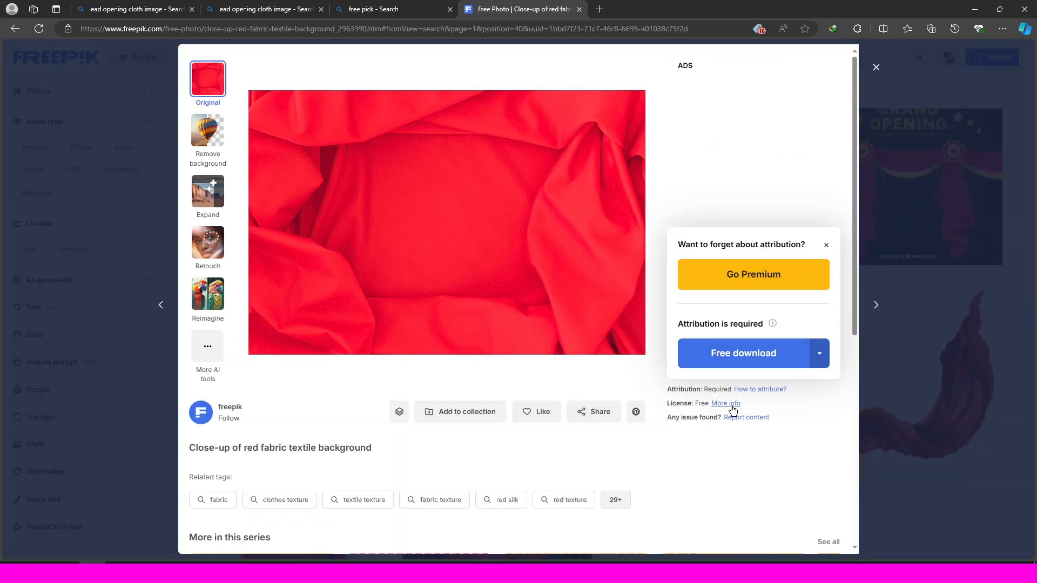
Place the downloaded red cloth photo in the thumbnail document and move its layer between the mony1 group and the dark background
drag(836, 69, 243, 281)
drag(881, 417, 880, 505)
scroll(637, 343, down, 2)
Scale the red cloth image to about 1941 × 1294 px so it covers the whole canvas, and save the document
key(ctrl+t)
drag(224, 310, 178, 311)
drag(707, 315, 759, 328)
key(Return)
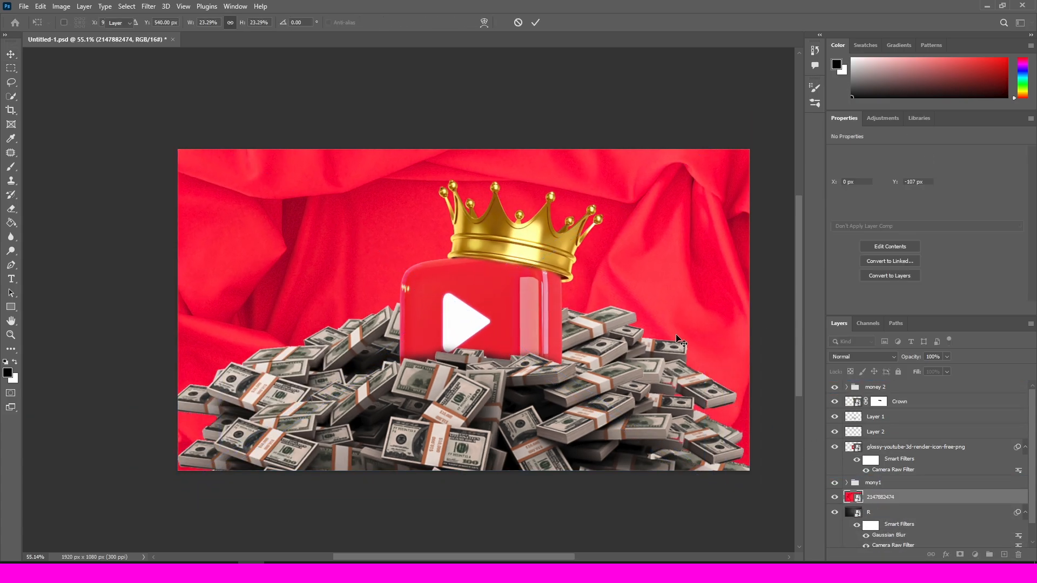
scroll(648, 346, up, 2)
scroll(648, 346, down, 1)
scroll(681, 363, up, 1)
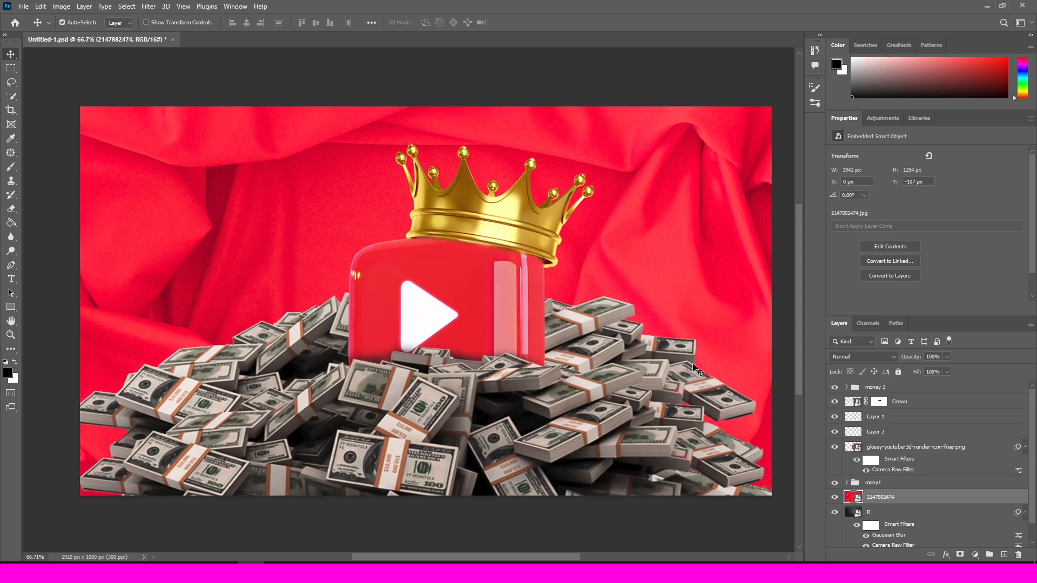
key(ctrl+s)
Apply a light Gaussian Blur to the red cloth layer
click(149, 6)
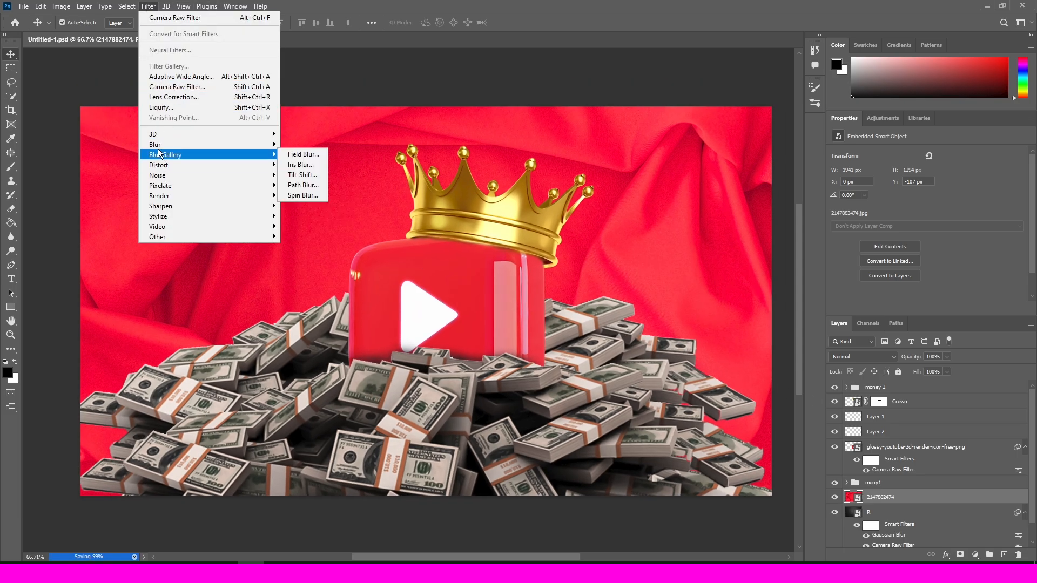
click(307, 187)
drag(752, 433, 735, 435)
click(866, 286)
key(v)
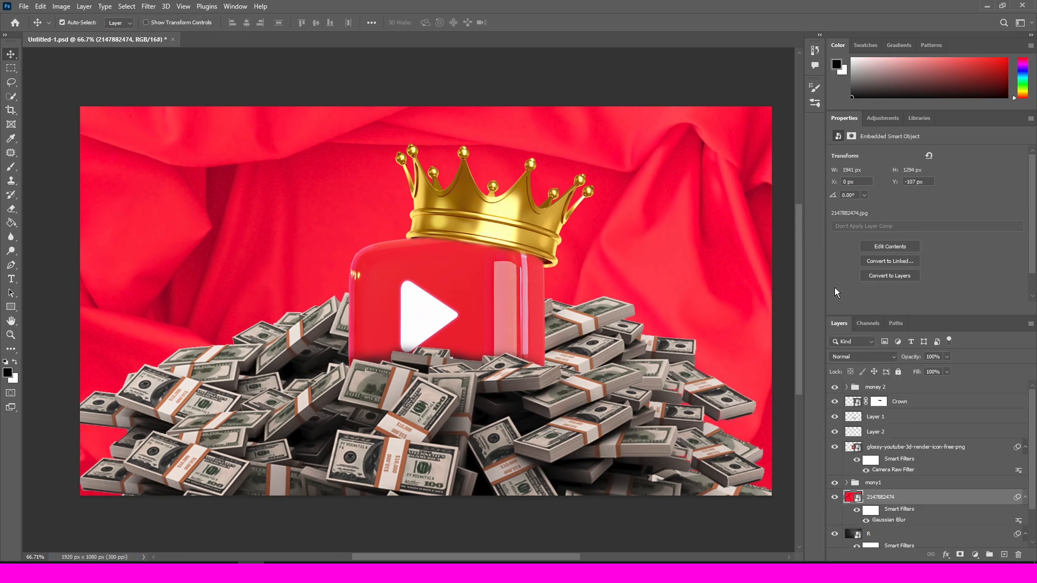
key(ctrl+0)
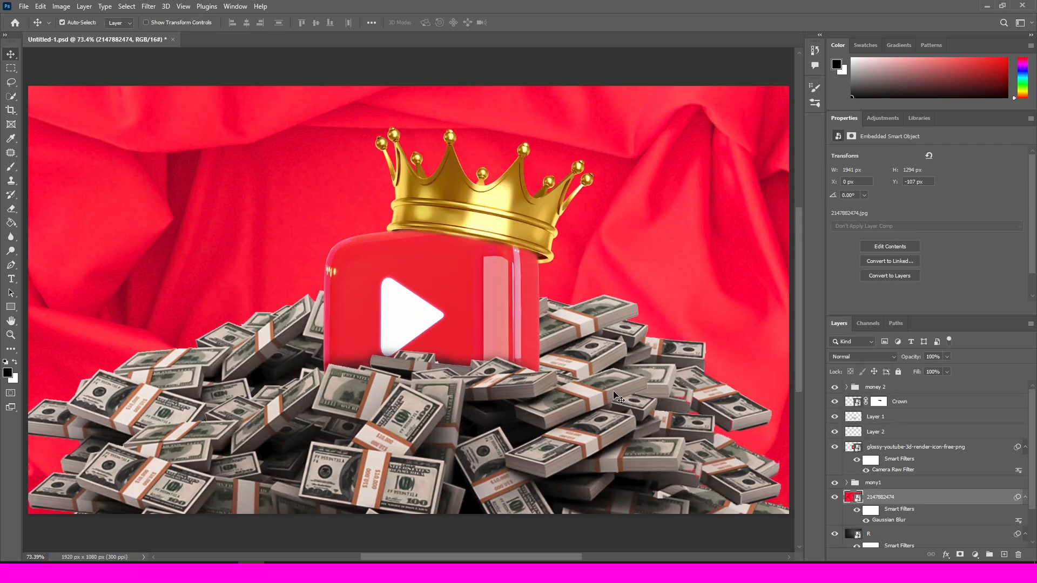
Try recoloring the front money with hue -24 and a Color Balance adjustment of Cyan–Red -28 and Magenta–Green +34
click(618, 398)
click(927, 419)
mouse_move(897, 196)
mouse_down()
mouse_move(883, 196)
mouse_move(905, 199)
mouse_up()
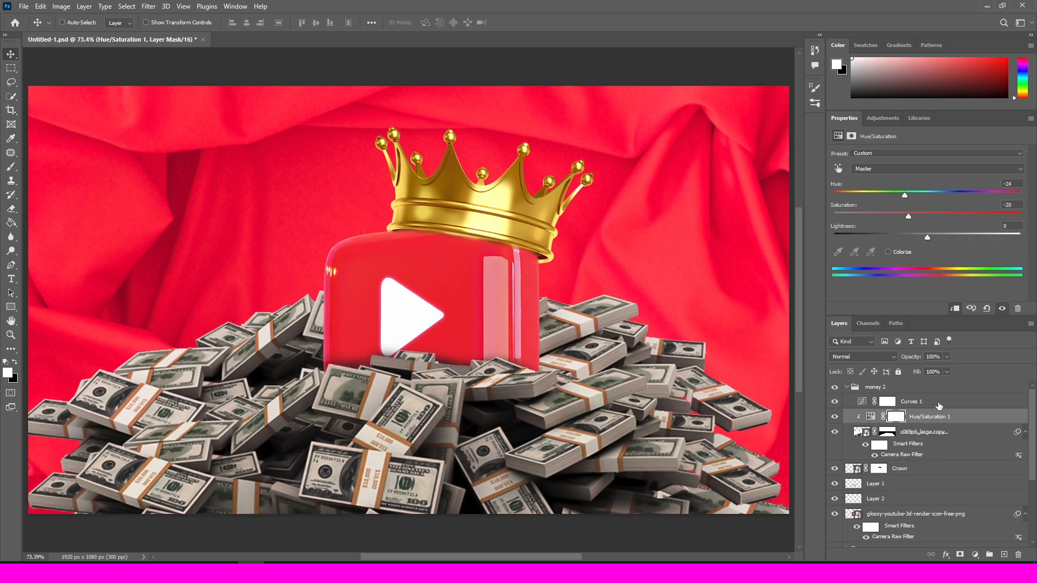
key(ctrl+s)
click(975, 555)
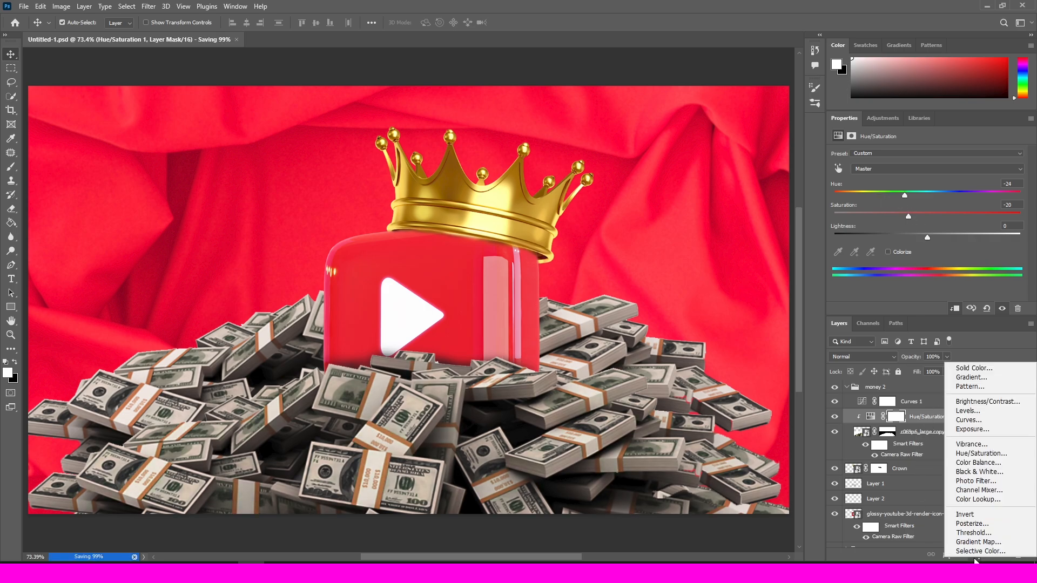
click(978, 463)
drag(917, 195, 938, 212)
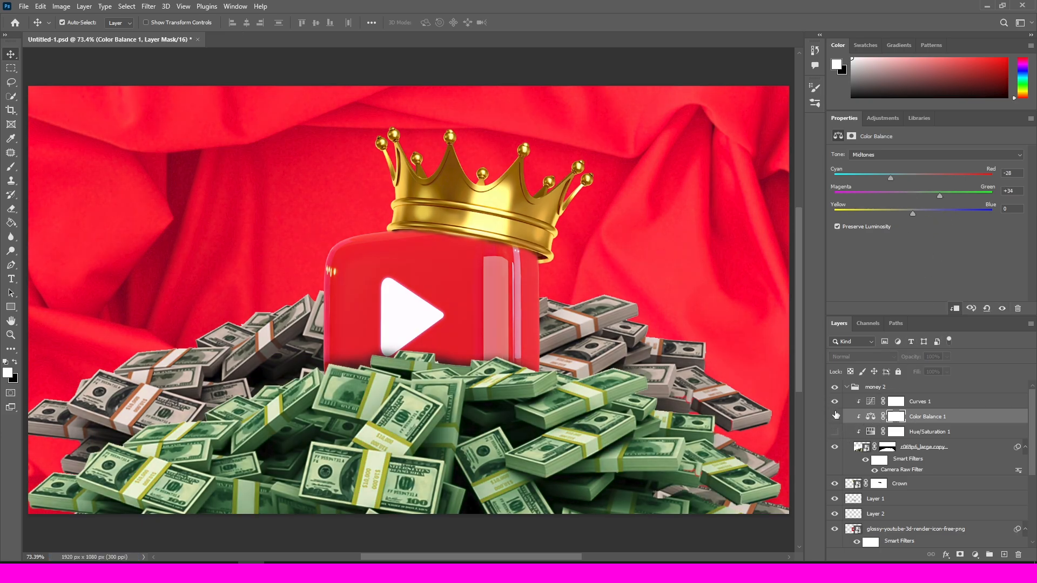
Hide the adjustment layers in the money 2 group and the Hue/Saturation copy in the mony1 group
drag(834, 432, 833, 406)
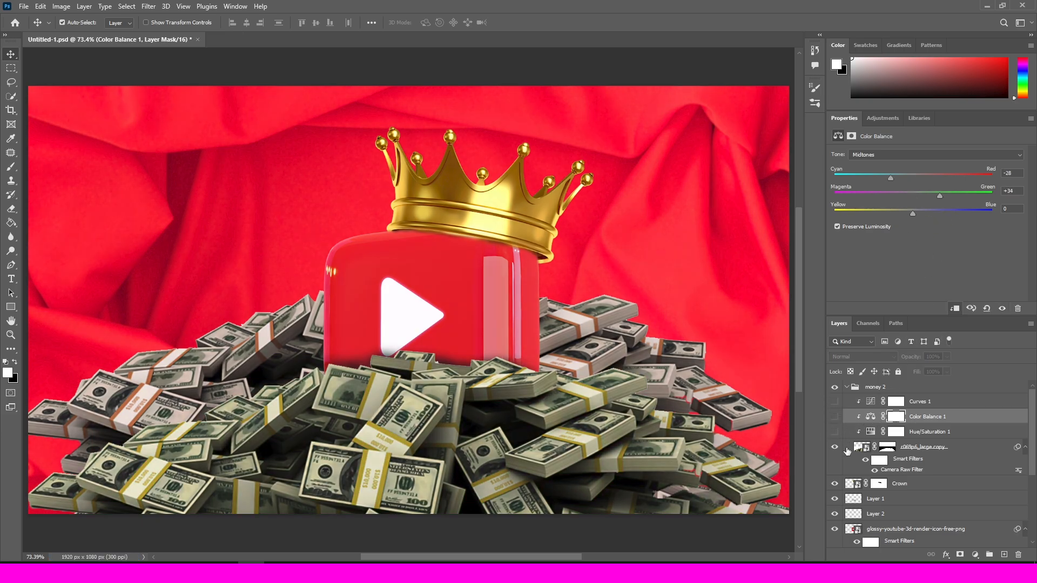
click(847, 392)
scroll(837, 454, down, 2)
click(840, 471)
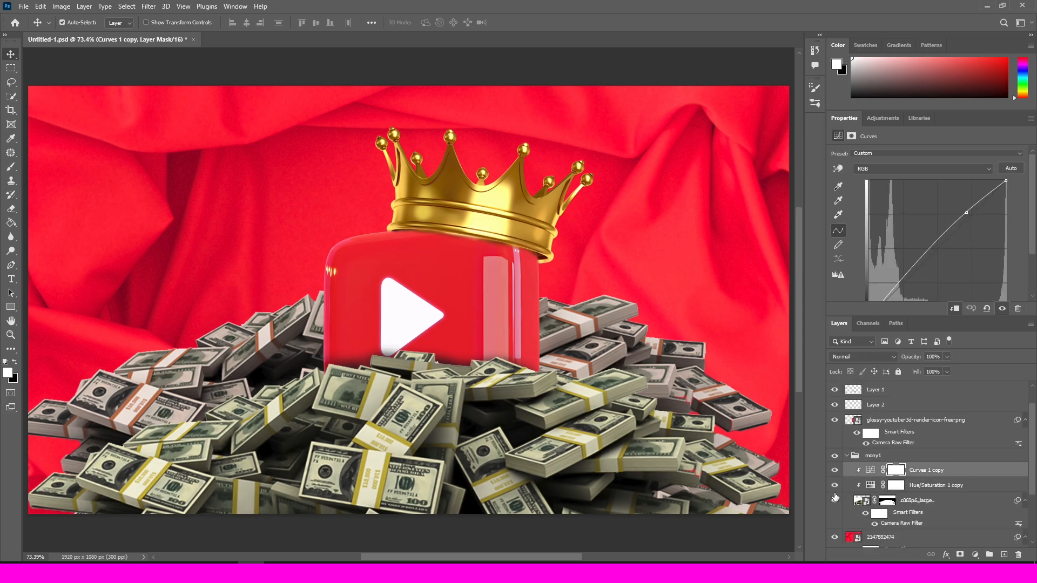
click(834, 485)
scroll(867, 461, down, 2)
Duplicate the money image in the mony1 group and offset the copy to thicken the rear pile, saving the document
drag(363, 413, 351, 397)
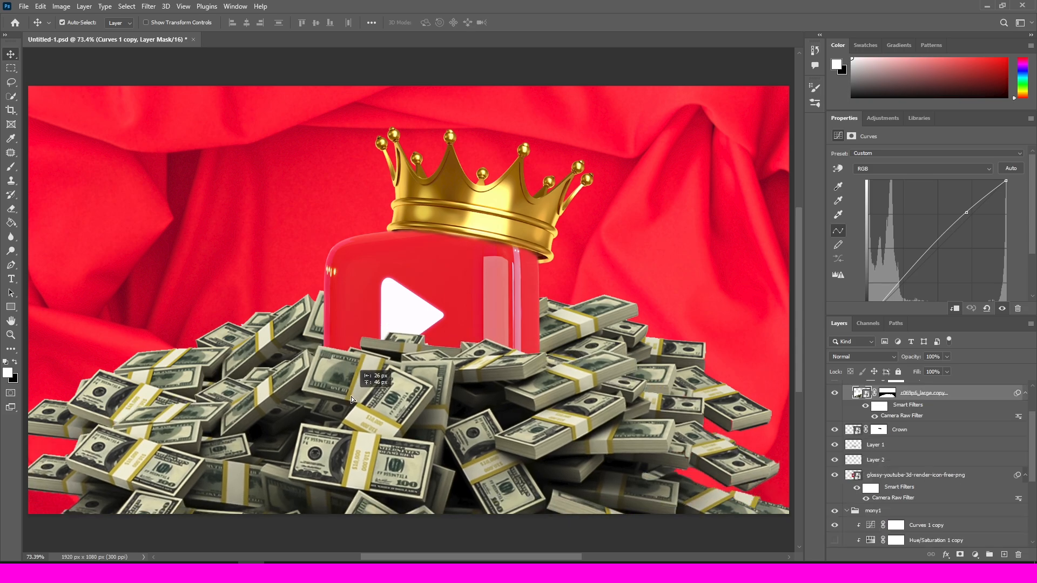
key(ctrl+z)
click(325, 367)
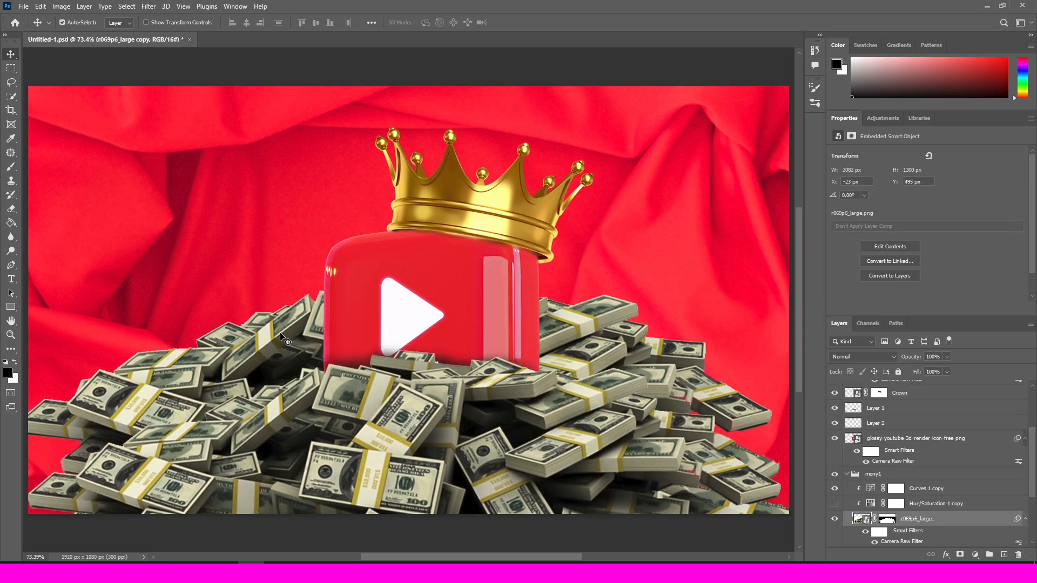
drag(265, 337, 267, 370)
scroll(301, 402, down, 2)
scroll(301, 411, up, 1)
key(ctrl+s)
drag(272, 359, 305, 371)
scroll(306, 371, up, 1)
scroll(305, 371, down, 2)
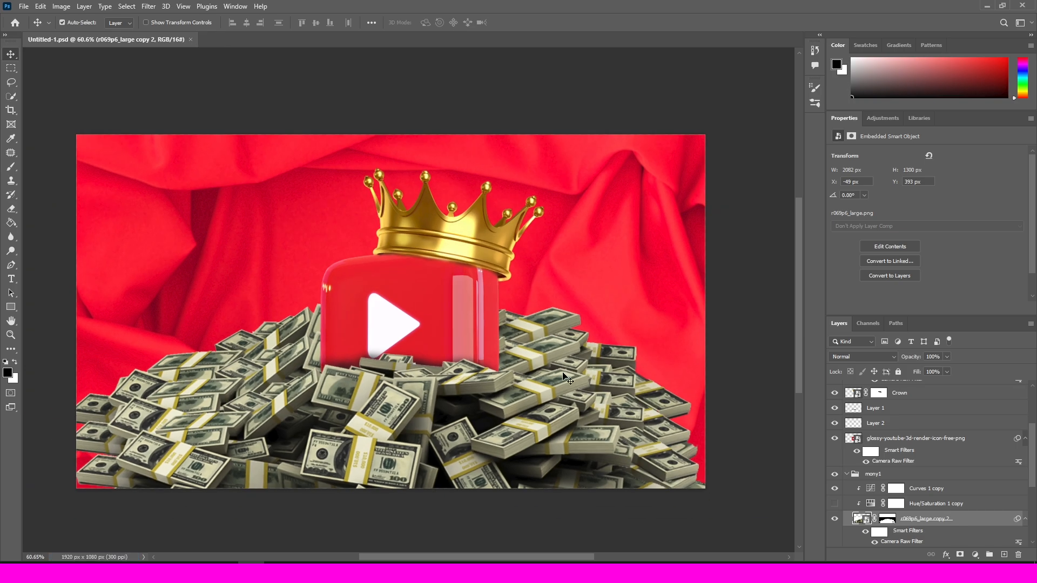
Collapse the mony1 group, save, and place a duplicate of the front money image lower down to fill out the foreground pile
click(847, 474)
key(ctrl+s)
scroll(918, 459, up, 3)
click(922, 448)
drag(425, 419, 363, 460)
scroll(362, 462, down, 1)
scroll(362, 462, up, 2)
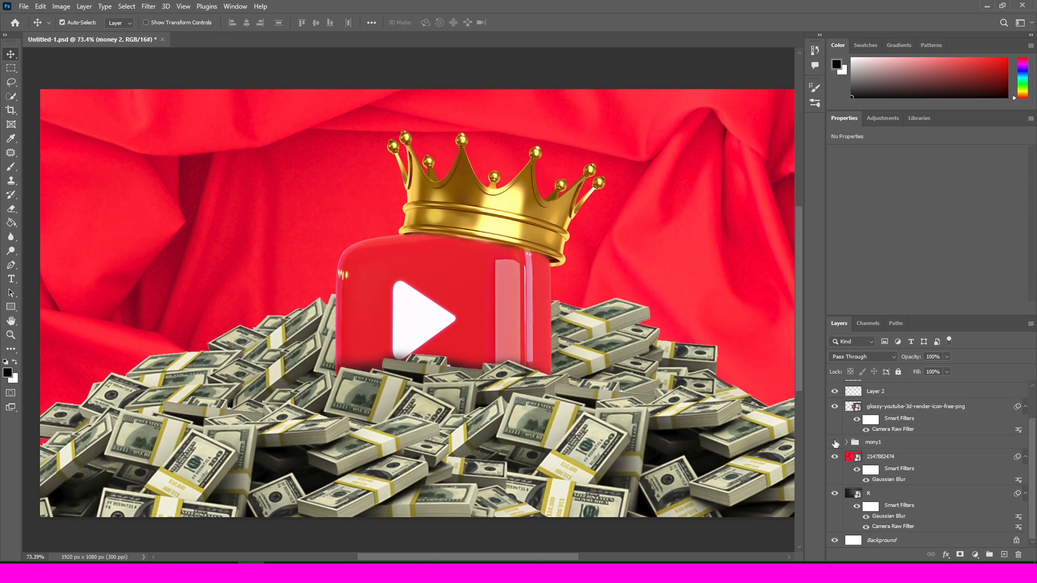
Add a new layer directly above the red cloth, save, and enlarge the brush to 900 px
click(857, 452)
key(ctrl+shift+alt+n)
key(ctrl+s)
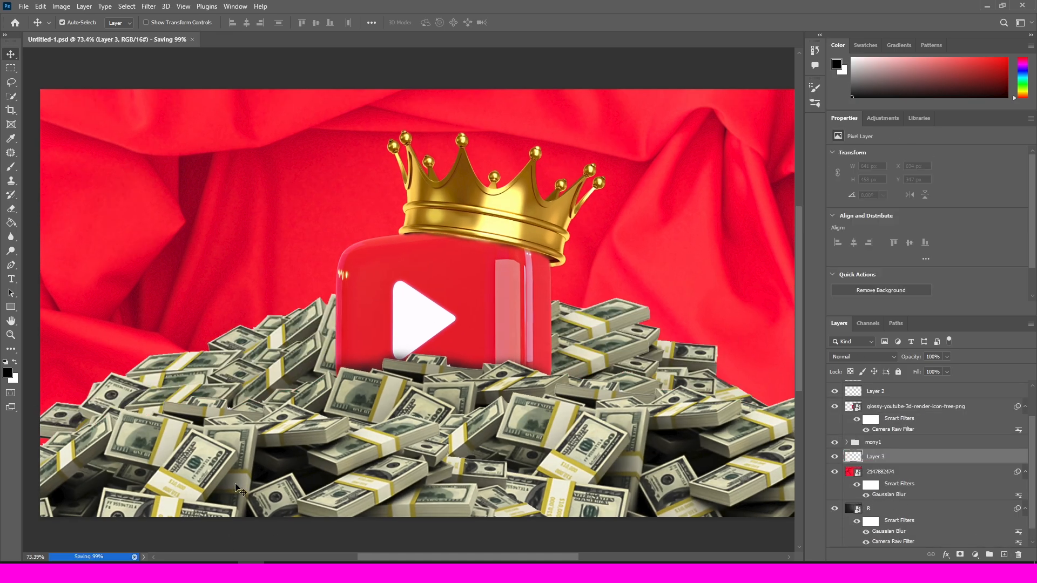
key(b)
key(bracketright)
key(bracketright)
key(bracketright)
key(bracketright)
key(bracketright)
key(bracketright)
key(bracketright)
key(bracketright)
key(bracketright)
key(bracketright)
key(bracketright)
key(bracketright)
key(bracketright)
key(bracketright)
key(bracketright)
key(bracketright)
key(bracketright)
key(bracketright)
key(bracketright)
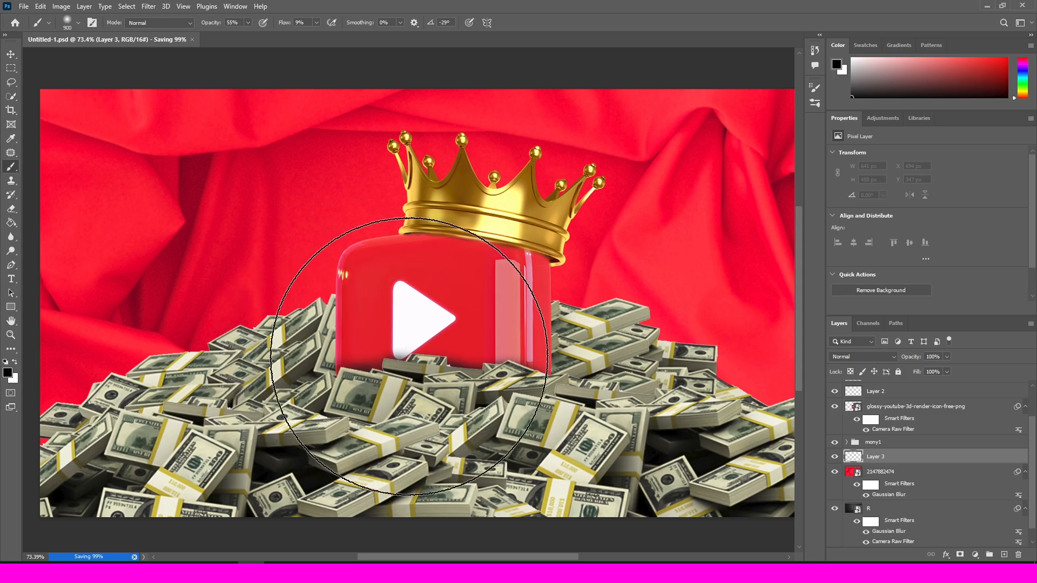
Paint a soft light-blue (#2dccee) glow over the cloth behind the icon and set the layer's blend mode to Linear Dodge (Add)
click(7, 374)
click(786, 268)
click(746, 206)
click(886, 193)
mouse_move(464, 271)
mouse_down()
mouse_move(529, 303)
mouse_move(398, 232)
mouse_move(324, 359)
mouse_move(554, 352)
mouse_move(278, 347)
mouse_move(185, 452)
mouse_move(614, 428)
mouse_move(332, 455)
mouse_up()
key(ctrl+minus)
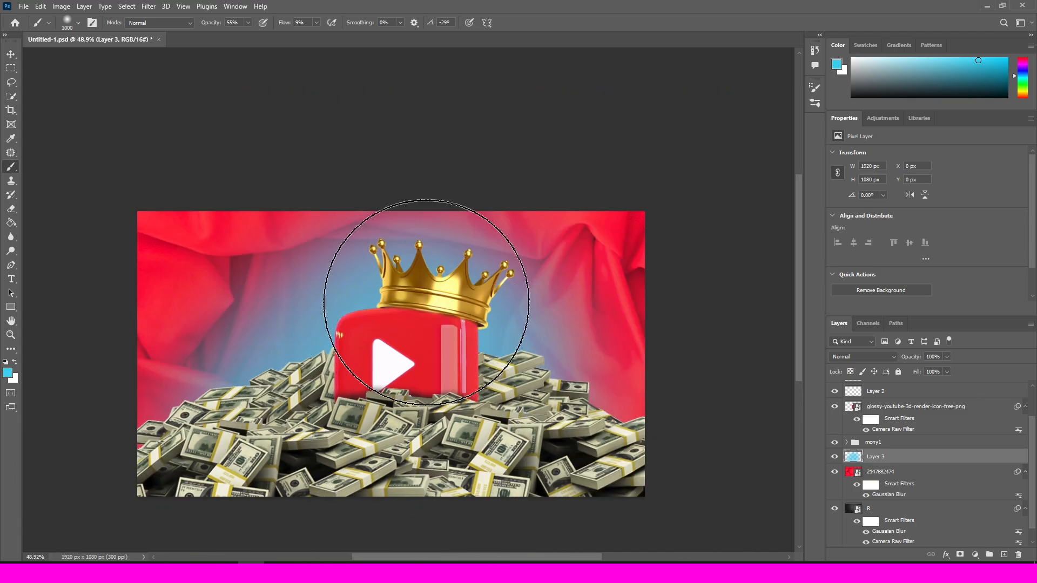
key(ctrl+0)
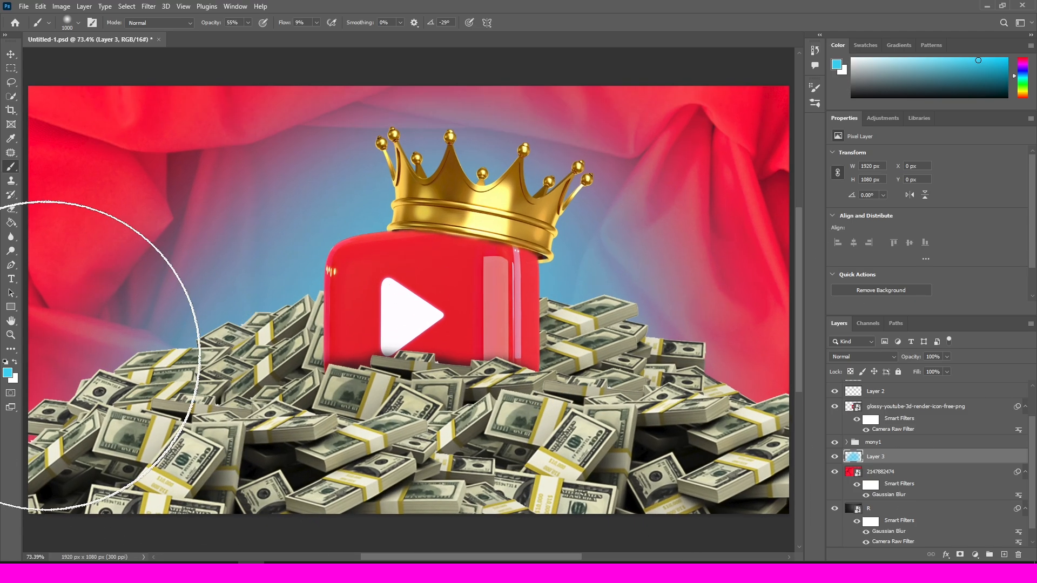
click(862, 357)
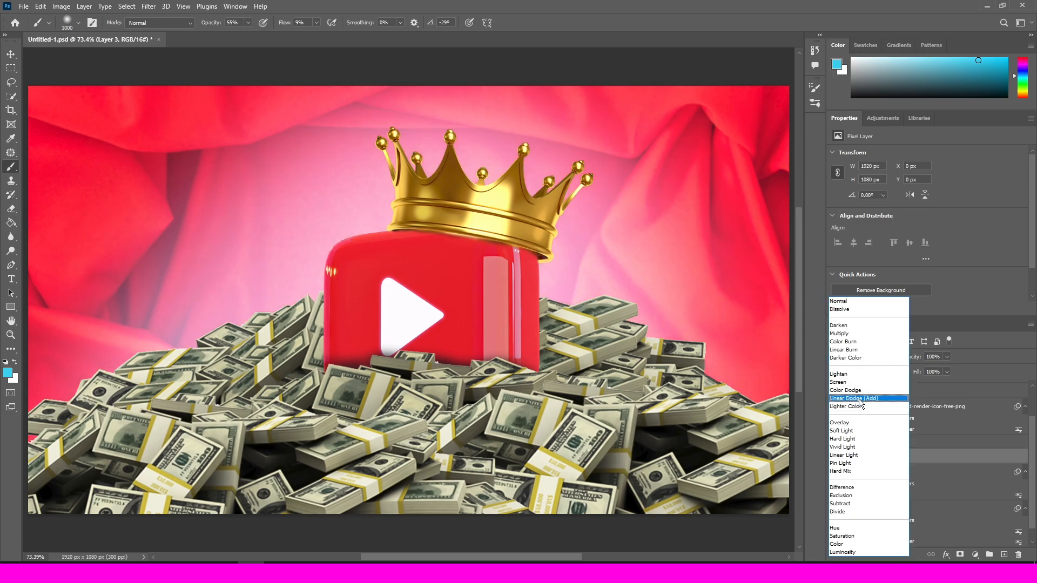
click(862, 399)
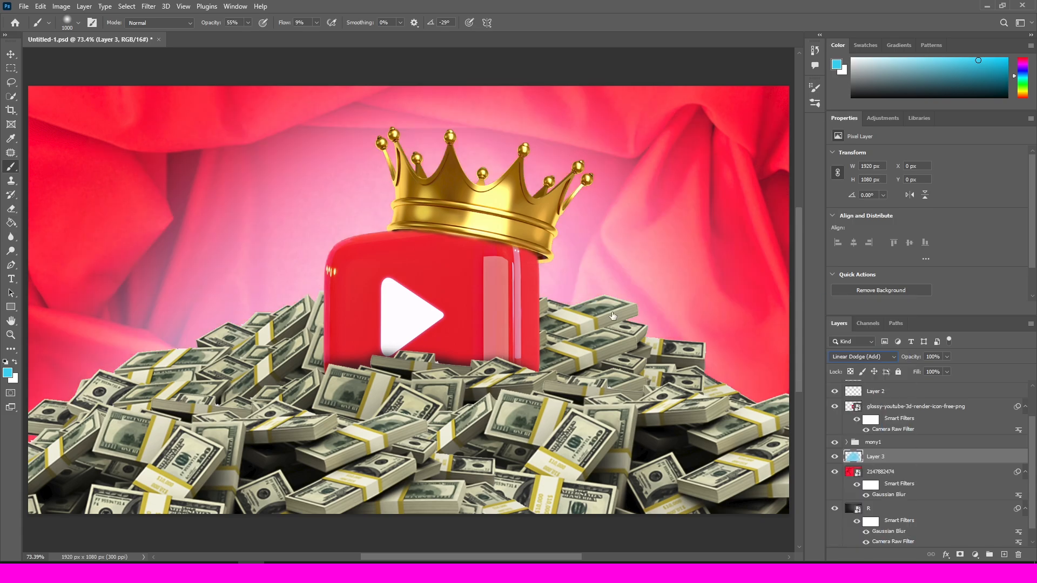
Hide Layer 3, add a Linear Dodge (Add) layer above it, and choose a more saturated blue foreground color
click(1004, 555)
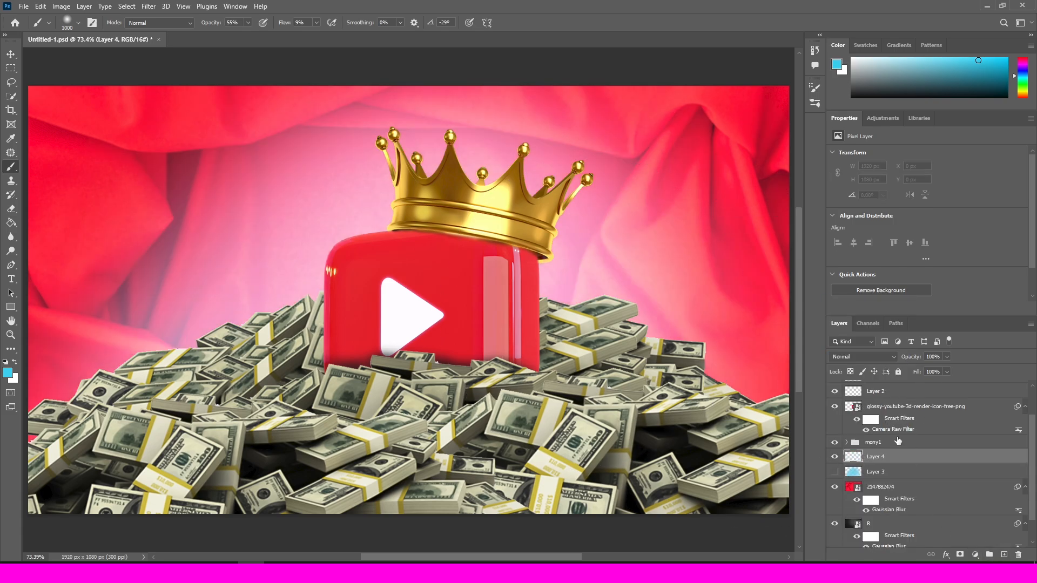
click(835, 472)
click(862, 357)
click(861, 399)
click(8, 373)
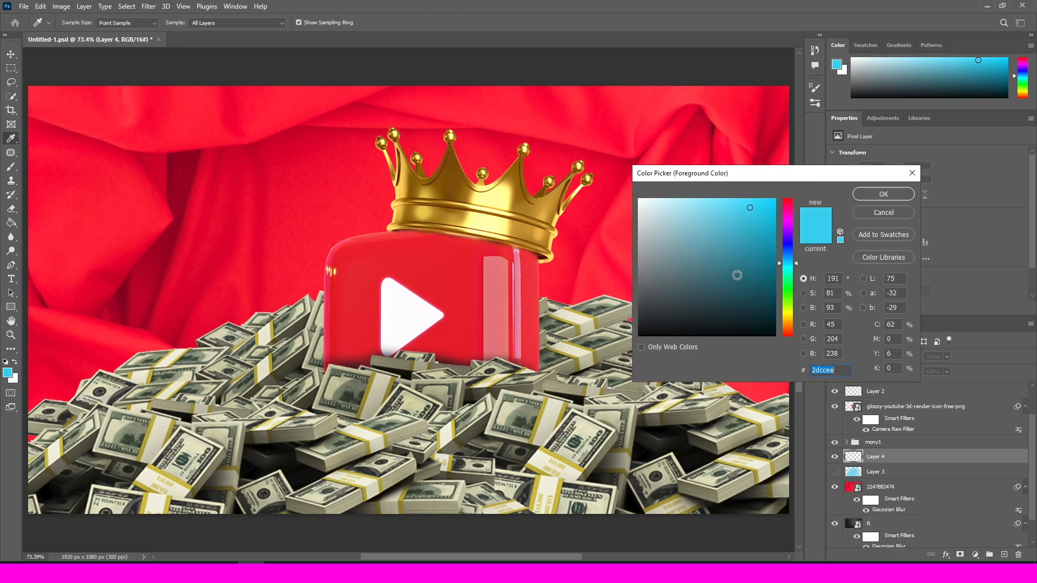
click(880, 196)
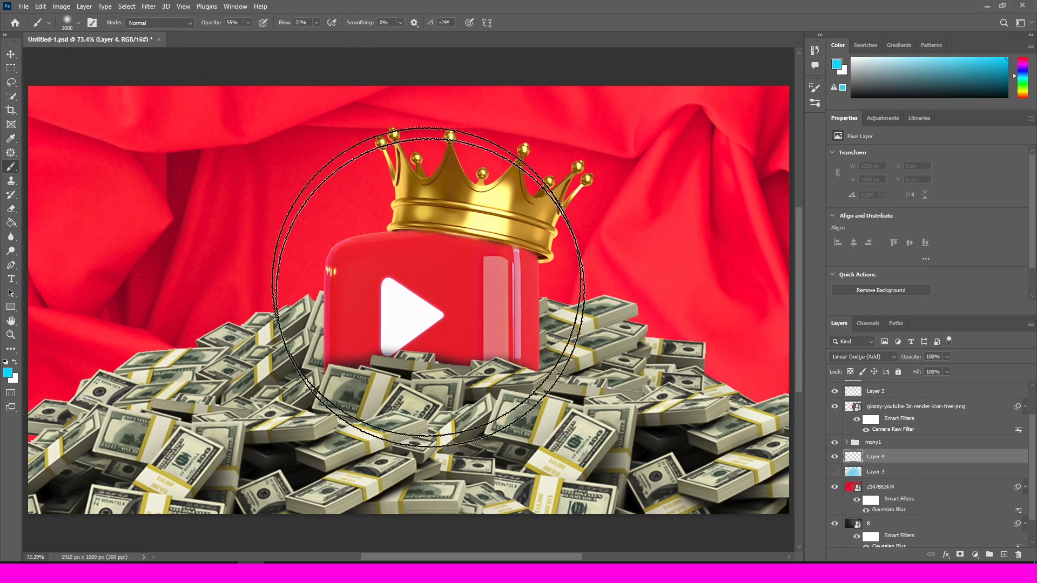
Try painting the blue glow behind the icon at 100% brush opacity and 22% flow, and undo the strokes
mouse_move(382, 313)
mouse_down()
mouse_move(556, 312)
mouse_move(294, 408)
mouse_up()
drag(205, 24, 237, 24)
mouse_move(300, 232)
mouse_down()
mouse_move(441, 266)
mouse_move(423, 400)
mouse_up()
alt+scroll(423, 400, down, 2)
key(alt+0)
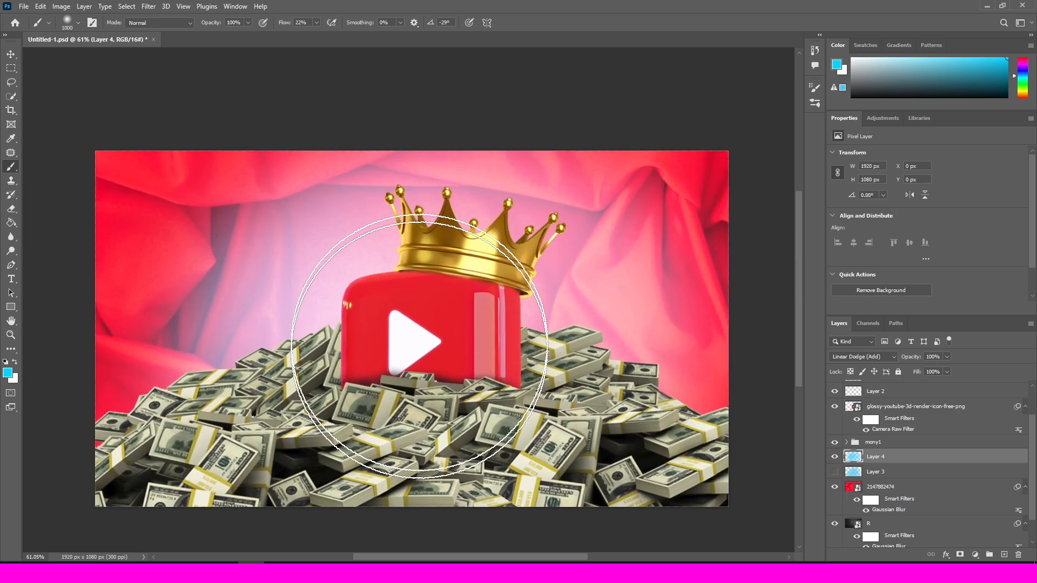
key(ctrl+z)
key(ctrl+z)
key(ctrl+z)
key(ctrl+z)
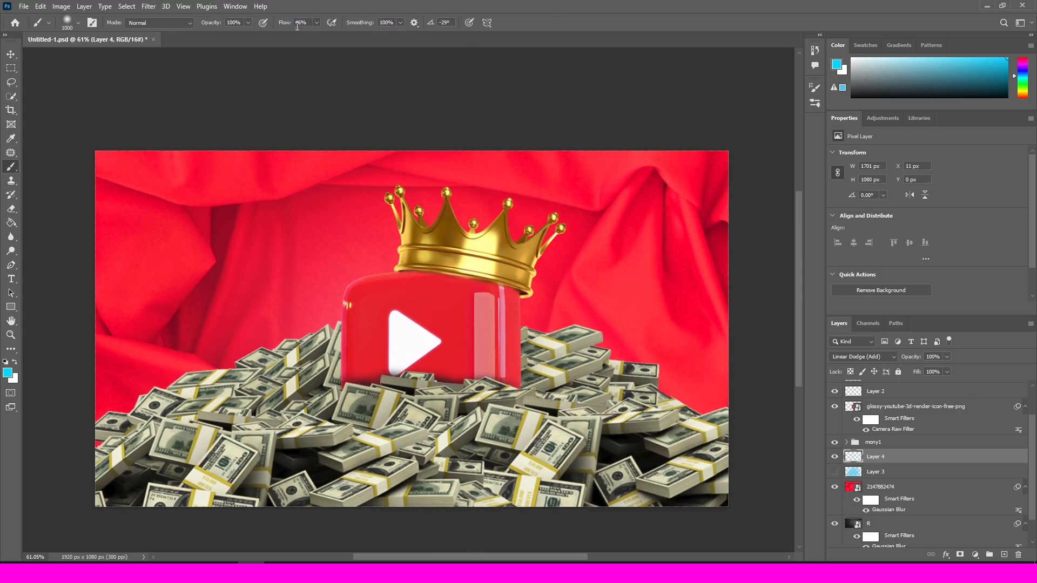
Repaint the blue glow behind the icon at 75% opacity and 46% flow, and set Layer 4's blend mode to Lighter Color
drag(207, 26, 201, 25)
mouse_move(405, 301)
mouse_down()
mouse_move(440, 359)
mouse_move(405, 417)
mouse_move(405, 394)
mouse_up()
alt+scroll(405, 394, down, 2)
click(868, 359)
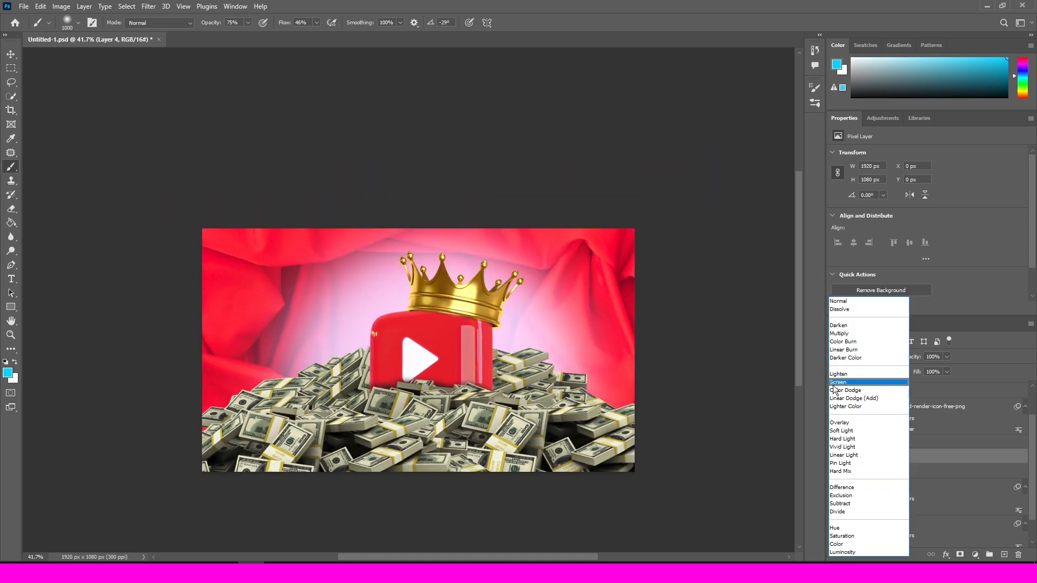
click(835, 408)
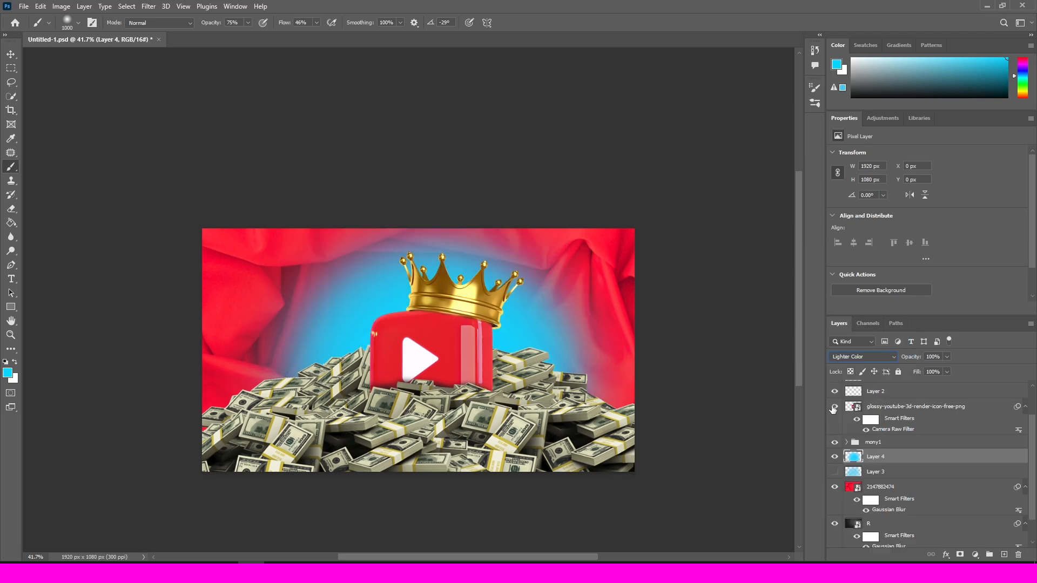
Hide Layer 4, show Layer 3 with its blend mode set to Lighter Color, and save the document
click(864, 471)
click(864, 357)
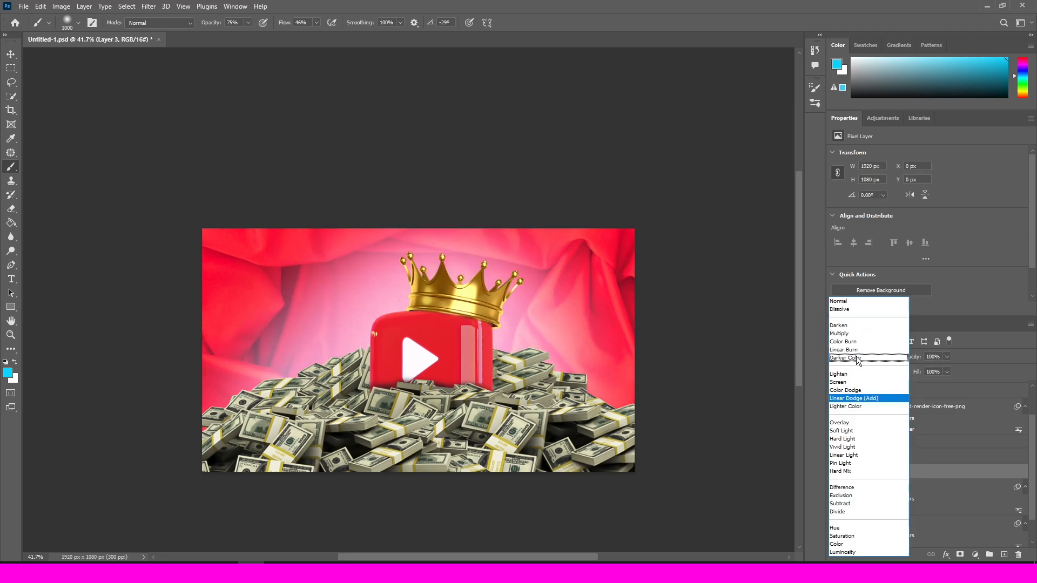
click(847, 412)
key(v)
scroll(406, 287, up, 4)
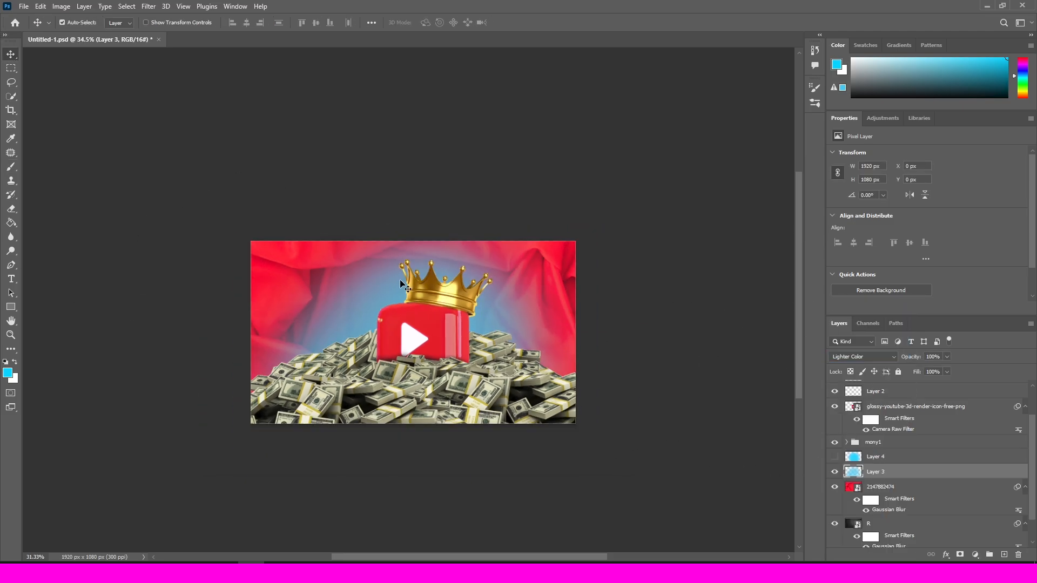
key(ctrl+s)
scroll(405, 287, down, 2)
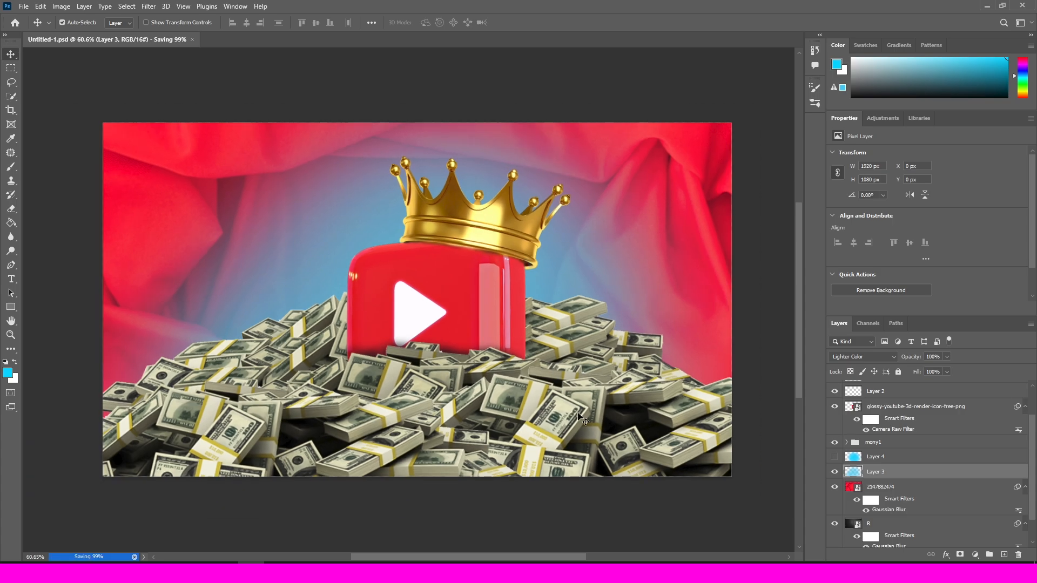
Add a layer above Layer 3, paint soft black shading over the cloth's lower corners, and save the document
click(1002, 556)
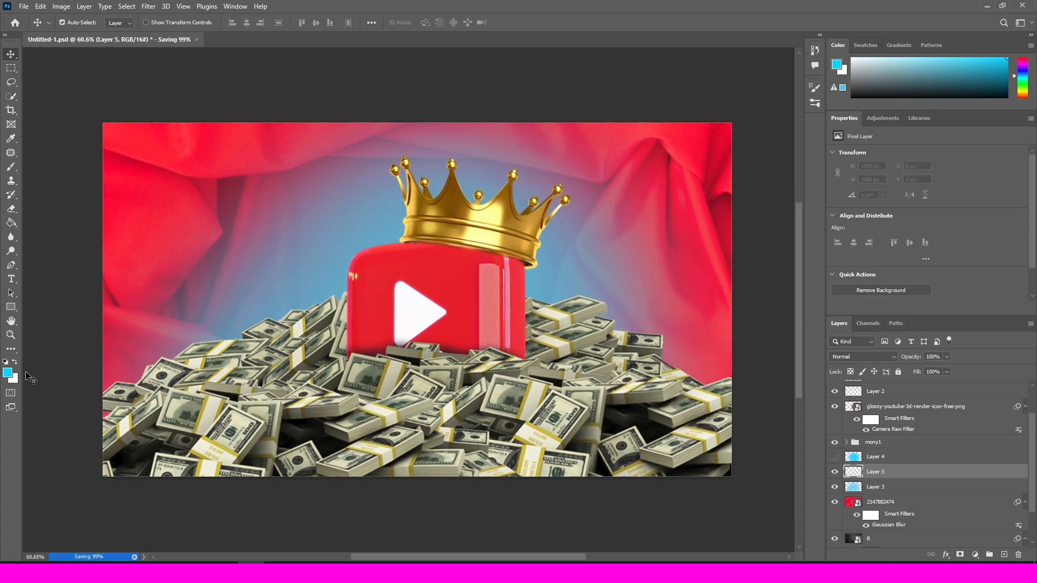
key(d)
key(b)
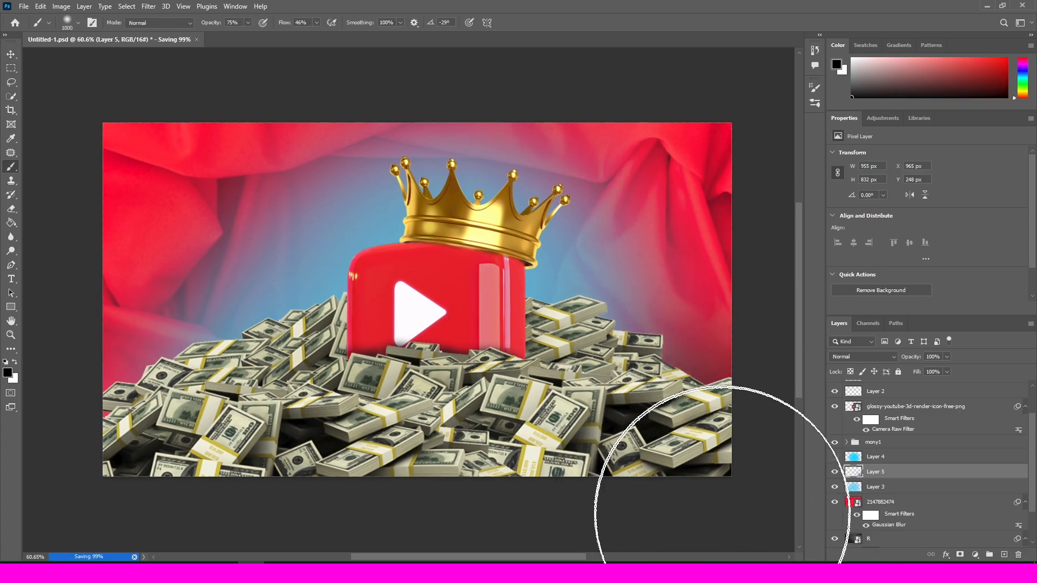
click(11, 54)
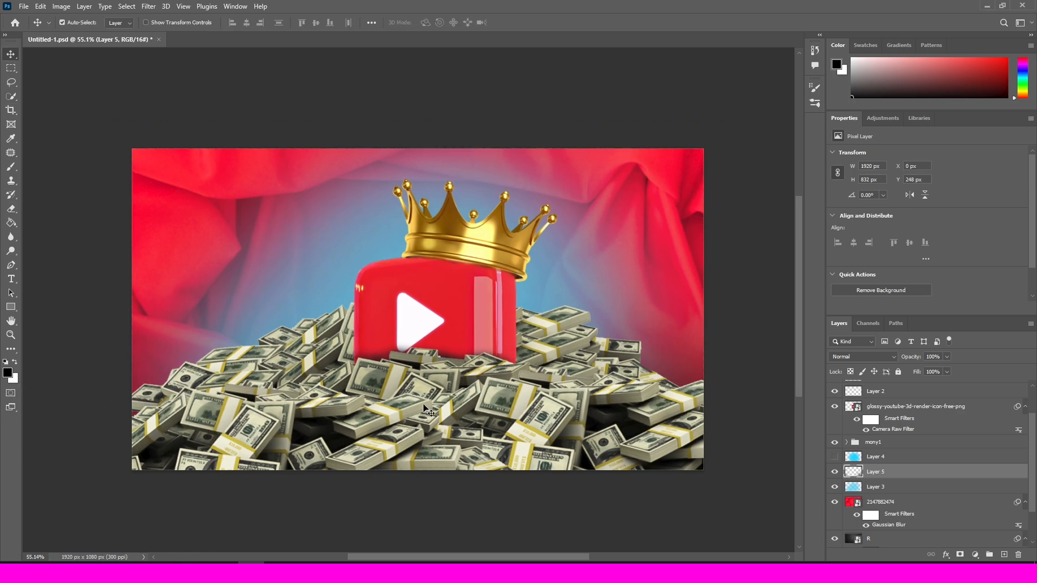
key(ctrl+0)
key(ctrl+s)
Add a new layer at the top of the stack and brush soft black shading along the lower edge of the money pile
scroll(928, 488, up, 2)
click(918, 390)
key(ctrl+shift+alt+n)
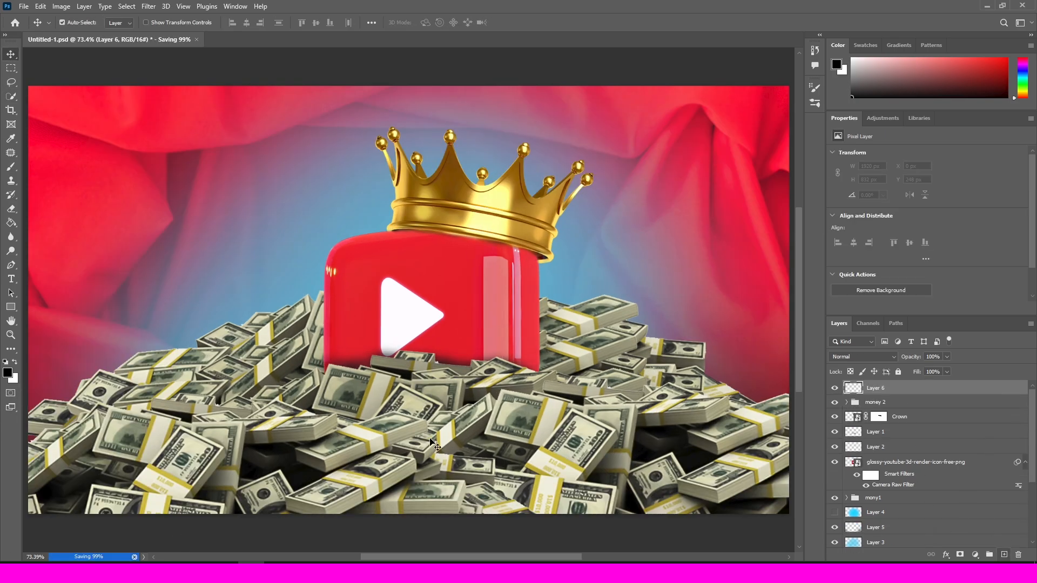
scroll(412, 401, down, 2)
key(b)
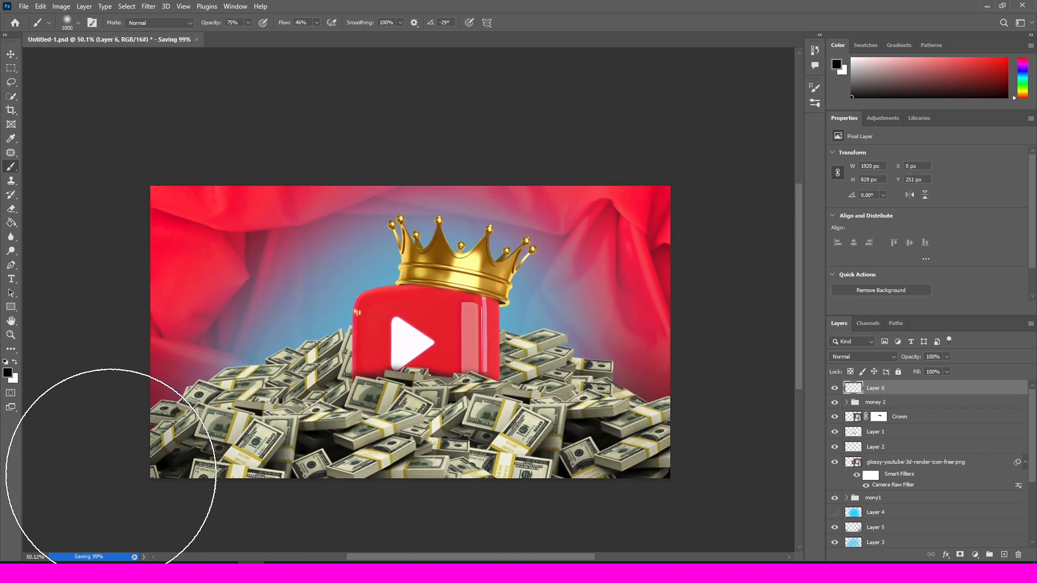
Brush soft black shading along the lower edge of the money pile on Layer 6 at 400 px and 51% opacity, and save the document
key(bracketleft)
key(bracketleft)
key(bracketleft)
key(bracketleft)
key(bracketleft)
key(bracketleft)
scroll(165, 479, up, 1)
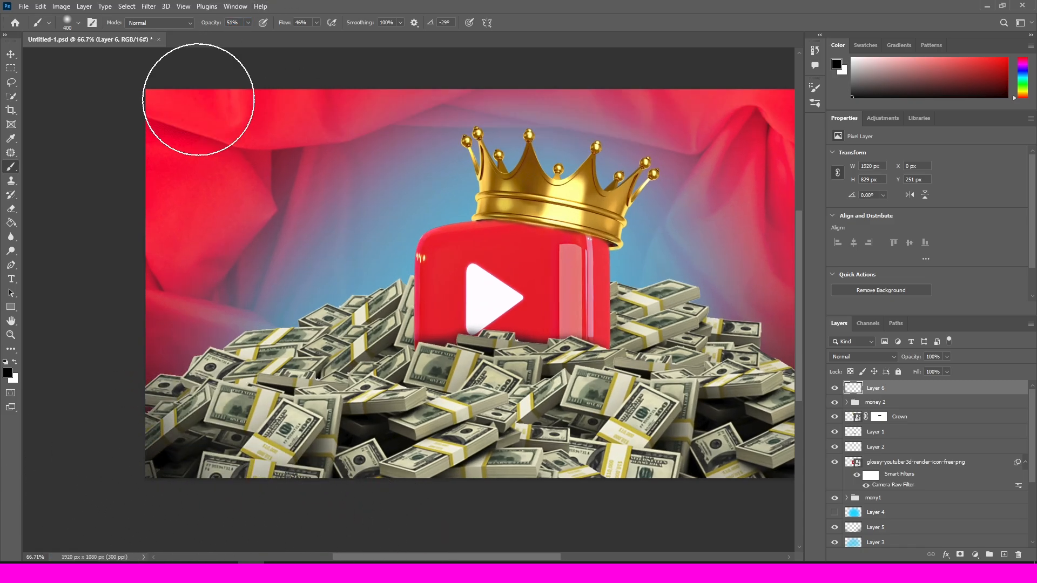
drag(620, 493, 178, 471)
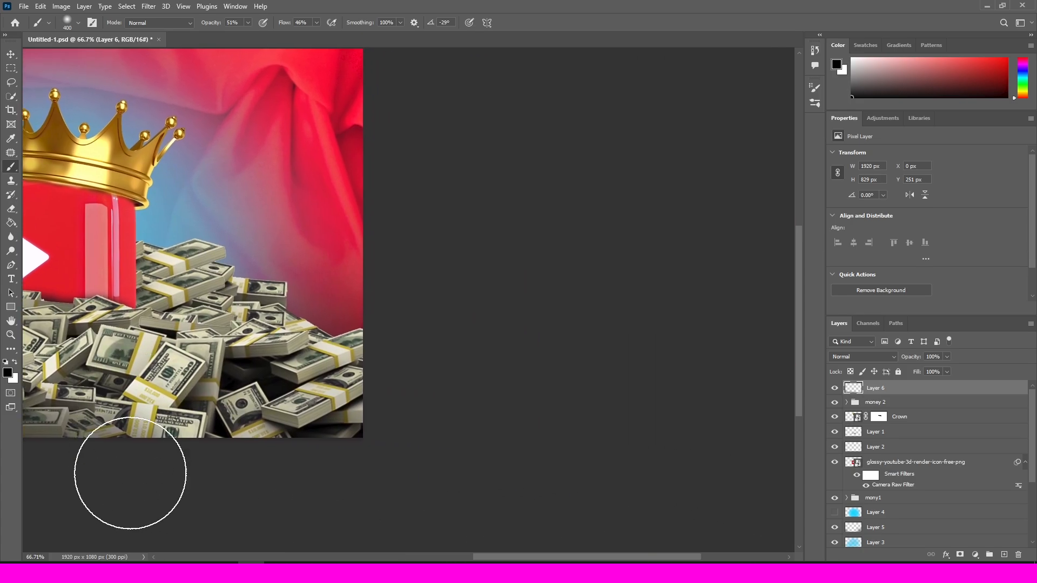
scroll(324, 439, left, 5)
scroll(621, 429, right, 2)
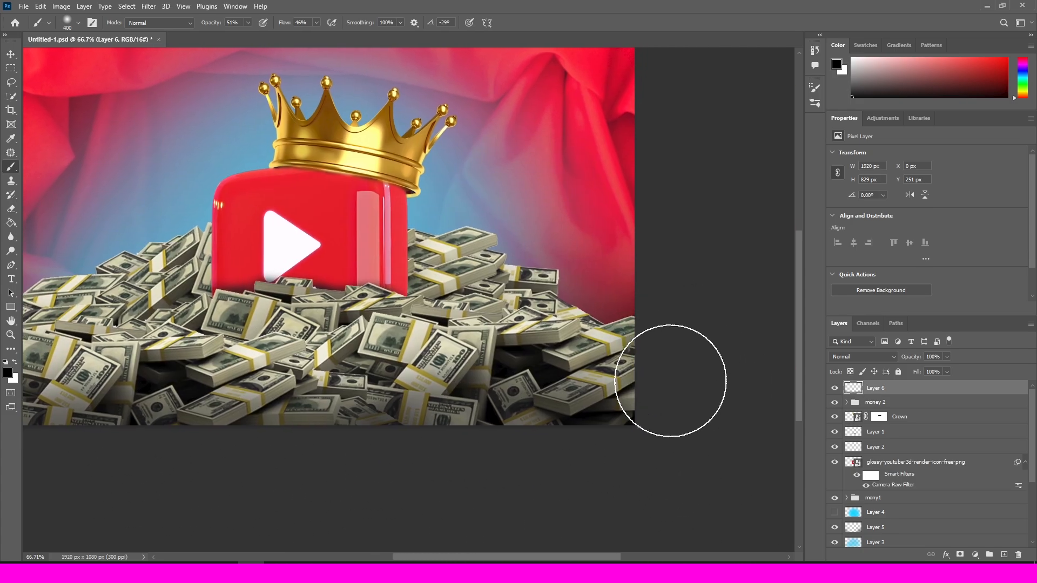
key(ctrl+minus)
key(ctrl+0)
key(ctrl+s)
Show Layer 4 and set its opacity to 68% to soften the blue glow behind the icon
key(v)
key(ctrl+minus)
key(ctrl+0)
click(881, 513)
click(835, 513)
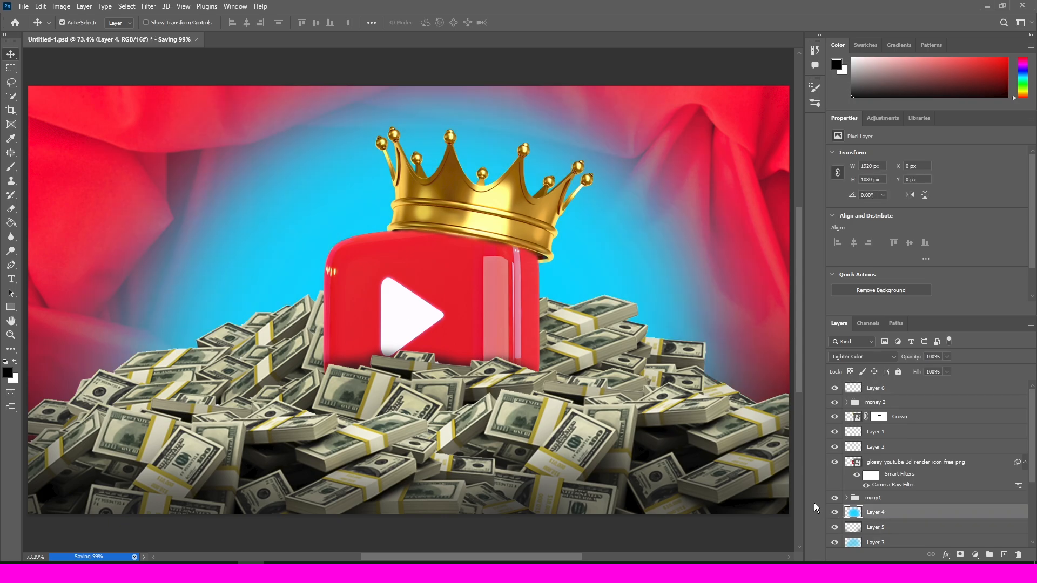
scroll(526, 389, down, 1)
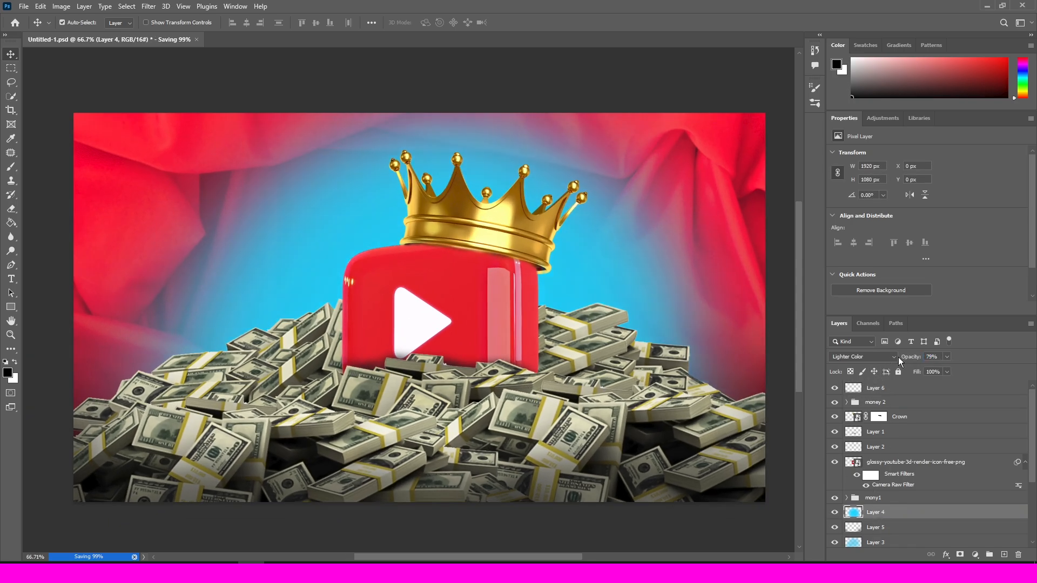
drag(913, 359, 907, 359)
scroll(518, 364, up, 1)
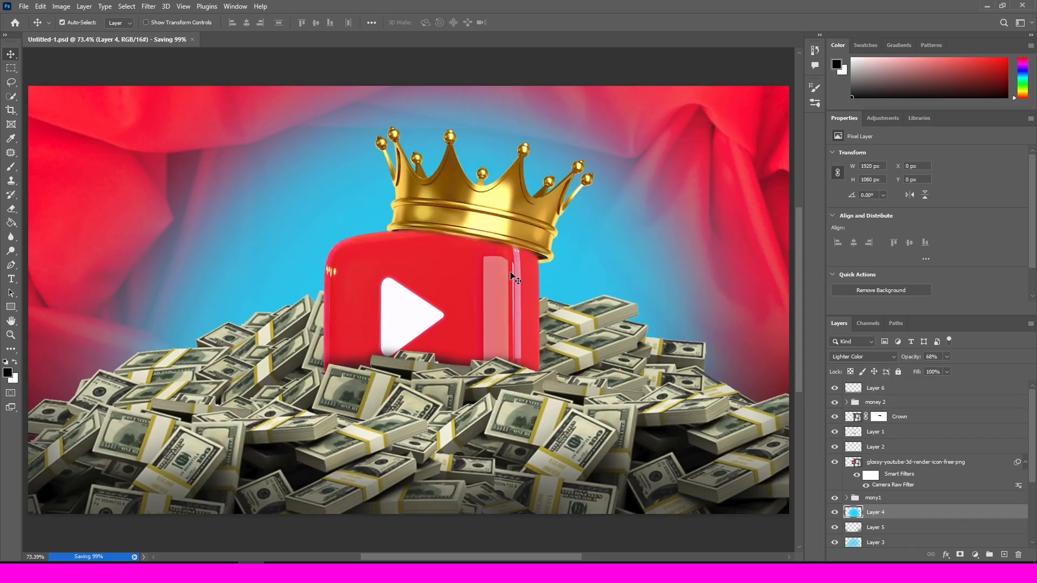
scroll(529, 291, down, 1)
scroll(526, 294, down, 1)
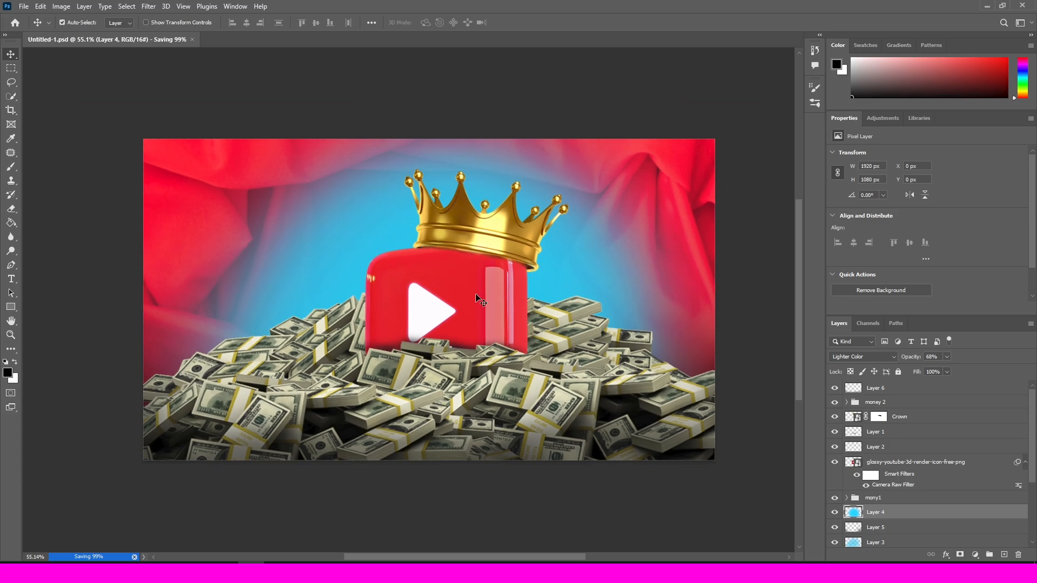
Apply the Camera Raw Filter to the Crown layer with Texture +68, Clarity +53, Exposure +1.20 and Contrast +20, and save the document
click(875, 417)
click(150, 7)
click(189, 91)
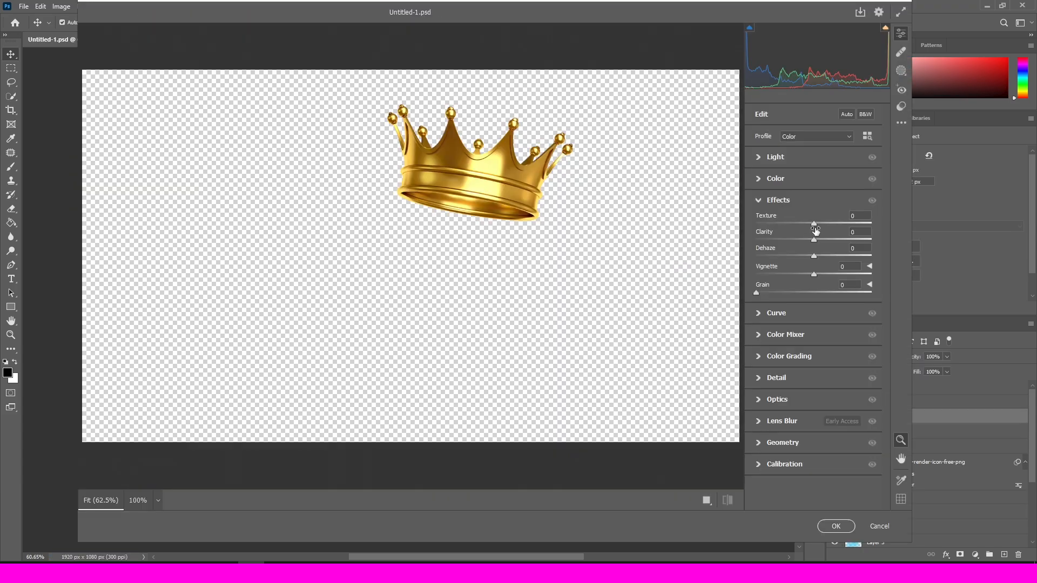
drag(816, 230, 845, 242)
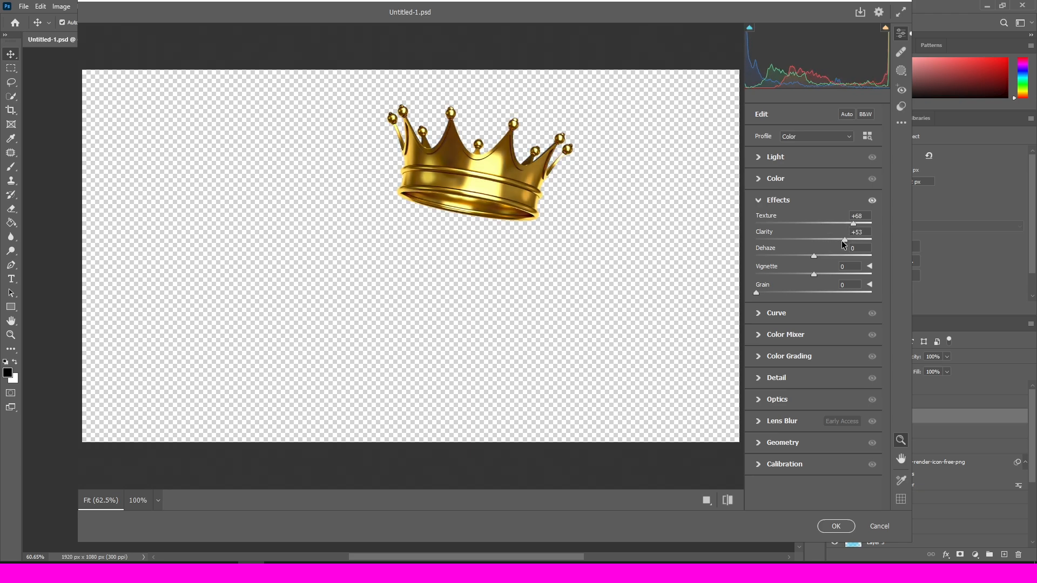
click(776, 157)
mouse_move(814, 182)
mouse_down()
mouse_move(829, 183)
mouse_move(826, 199)
mouse_up()
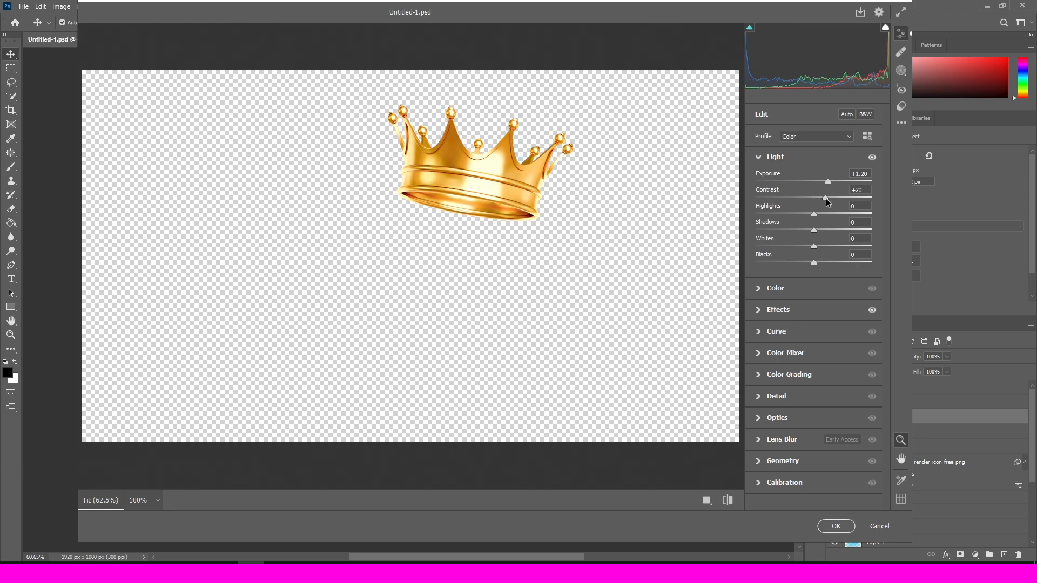
click(830, 531)
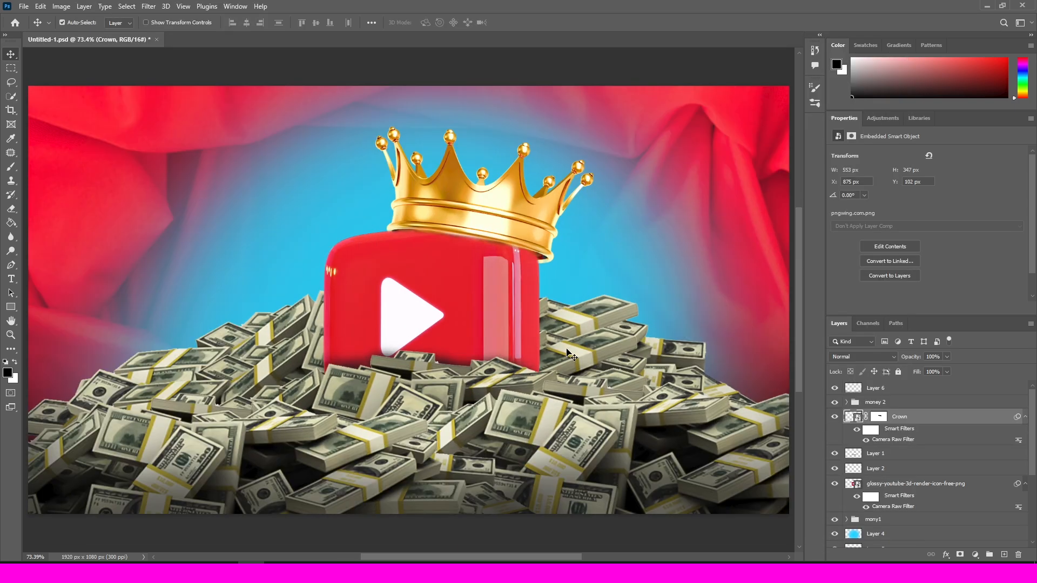
key(ctrl+s)
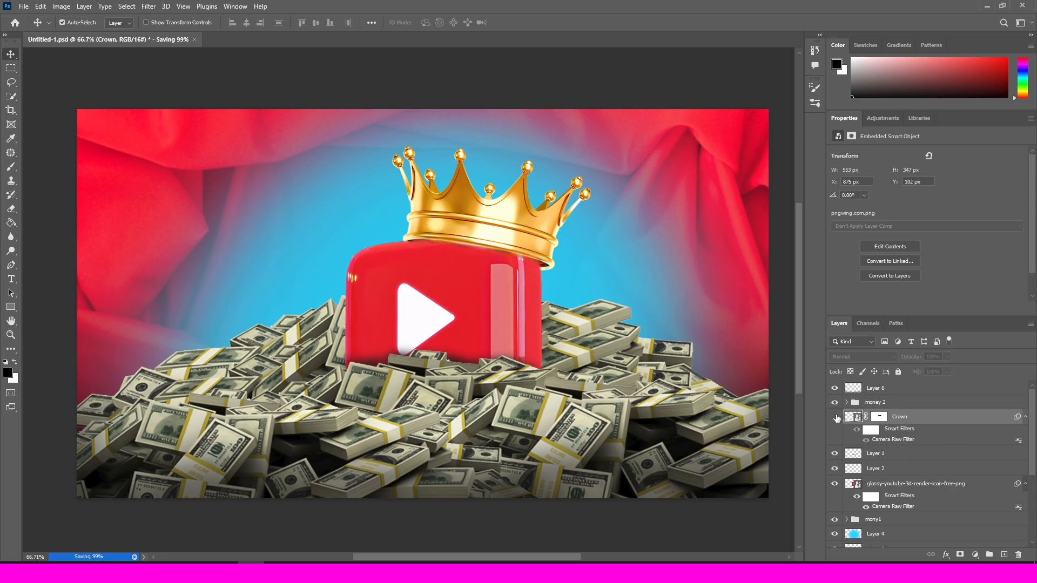
Paint out the white remnants where the money meets the icon's base on the r069p6_large copy layer mask with a 10 px black brush
scroll(618, 346, up, 5)
click(379, 442)
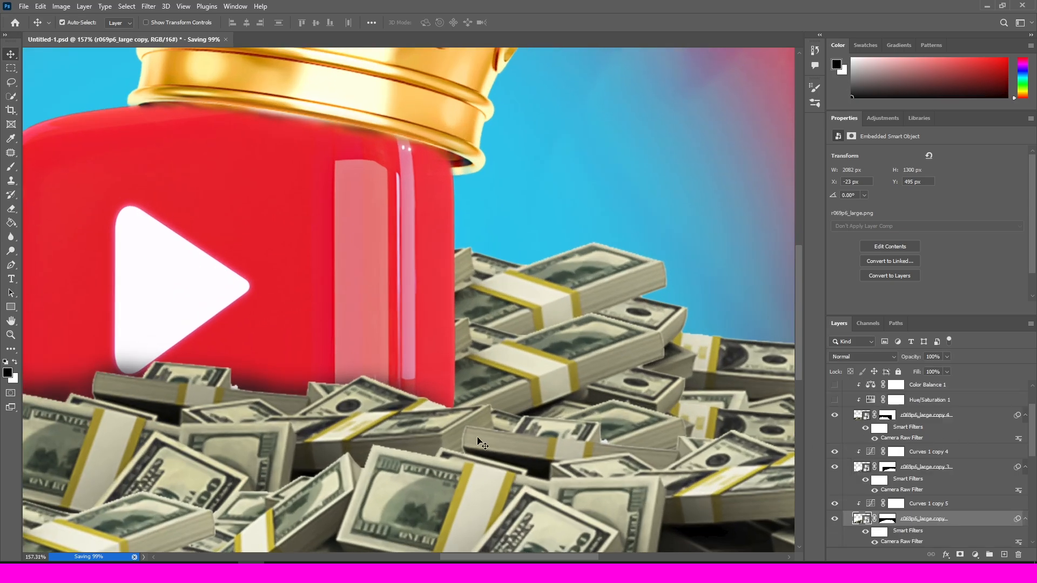
click(887, 519)
scroll(262, 354, up, 3)
key(b)
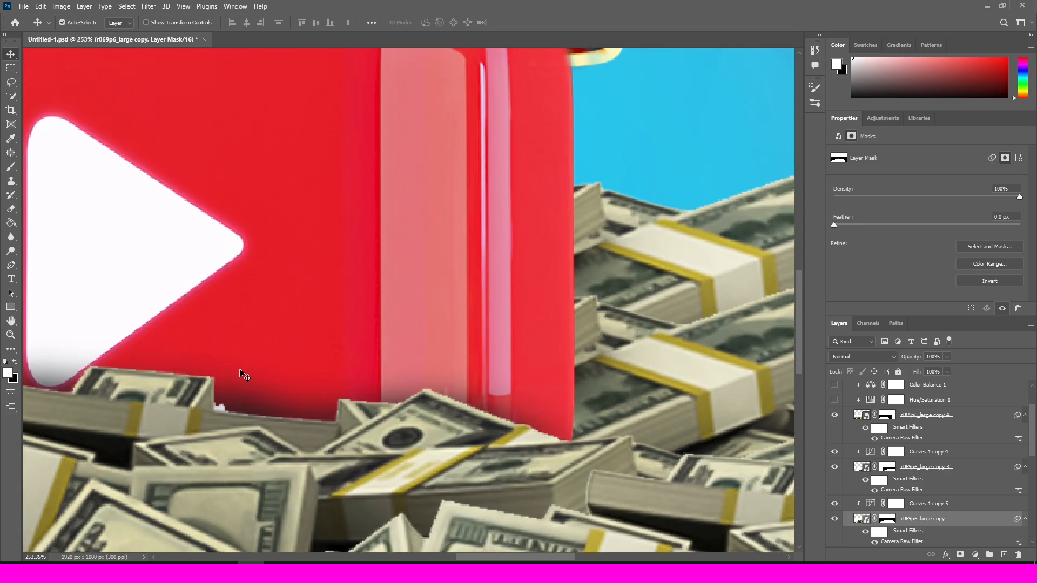
key(x)
key(bracketleft)
key(bracketleft)
key(bracketleft)
key(bracketleft)
key(bracketleft)
key(bracketleft)
key(bracketleft)
key(bracketleft)
key(bracketleft)
key(bracketleft)
key(bracketleft)
key(bracketleft)
key(bracketleft)
key(bracketleft)
scroll(242, 375, up, 3)
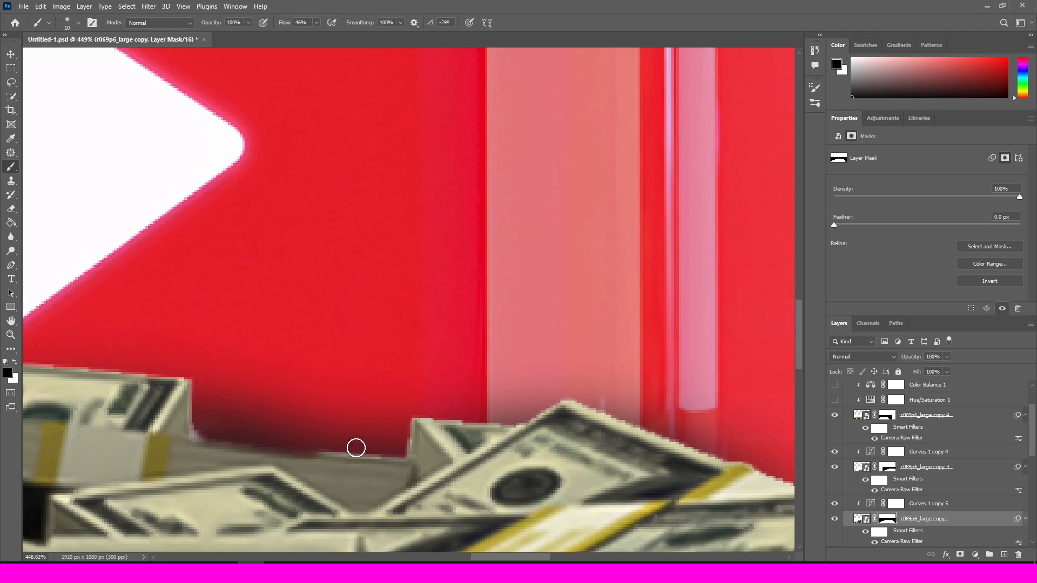
scroll(198, 431, down, 5)
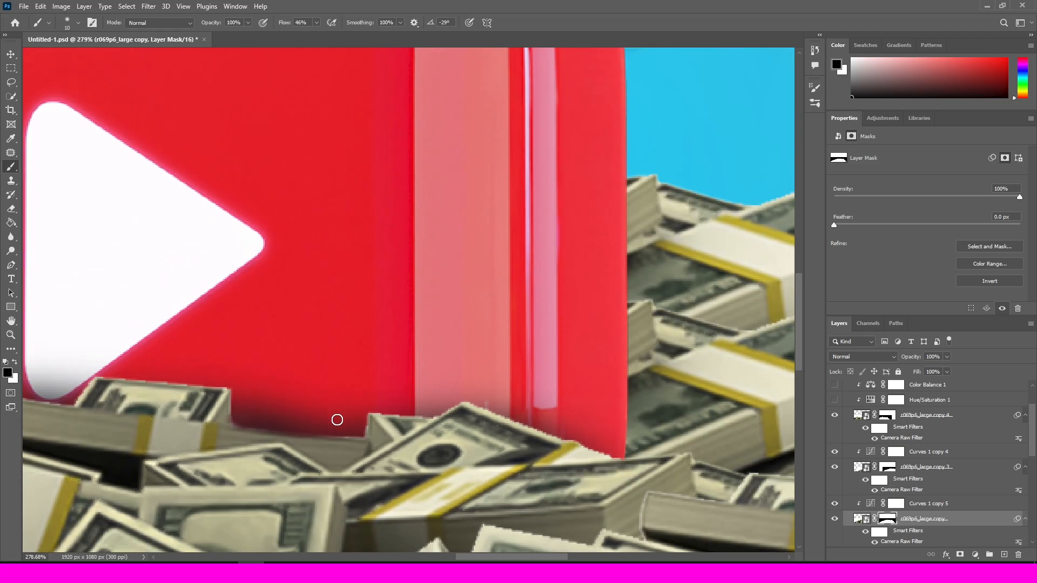
scroll(335, 420, up, 5)
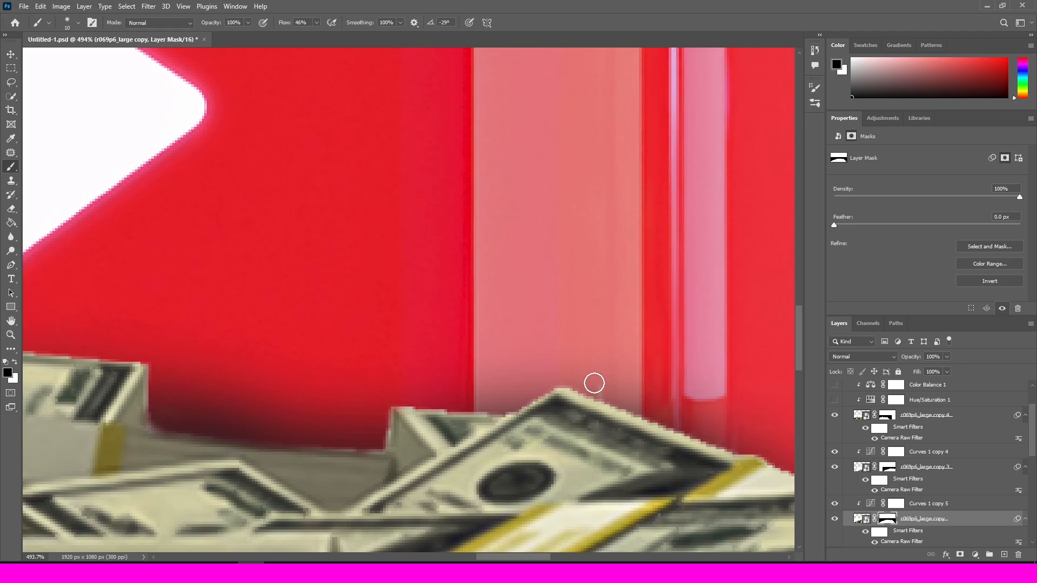
key(ctrl+0)
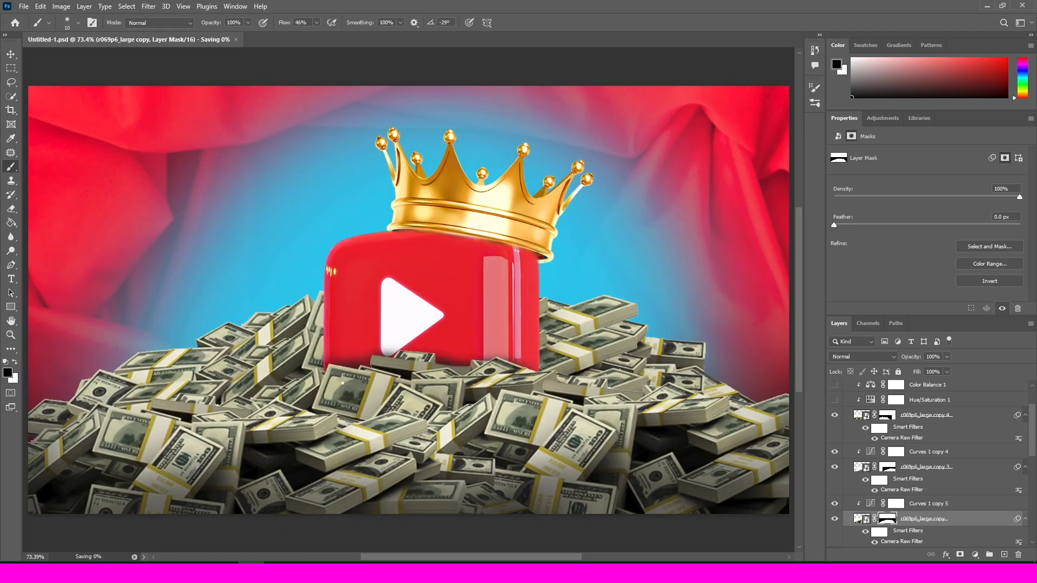
Place the one-hundred-dollar-bill image in the composition, scale it down to about 9%, and set it over the red cloth right of the crown
key(alt+Tab)
drag(299, 133, 269, 260)
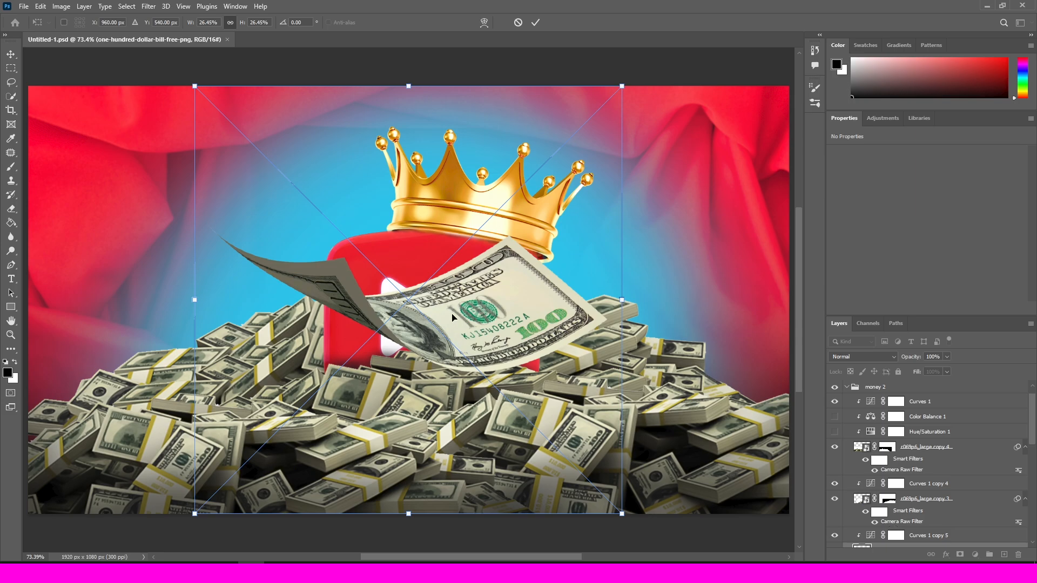
drag(449, 318, 630, 237)
scroll(604, 262, down, 3)
drag(733, 235, 543, 181)
drag(486, 125, 675, 246)
scroll(698, 319, down, 1)
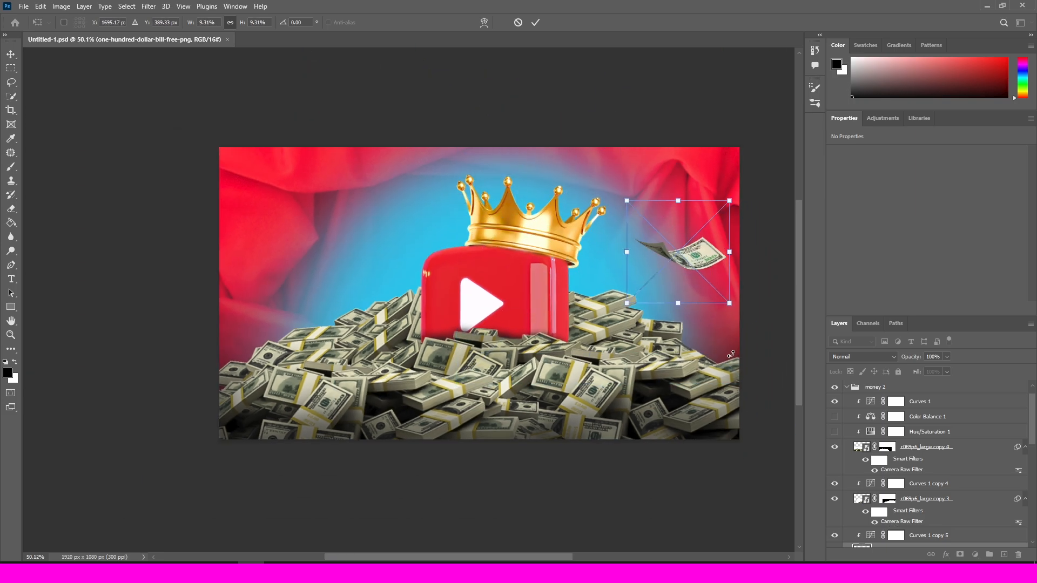
key(Return)
Duplicate the dollar bill to the left edge of the thumbnail above the money pile, and save the document
drag(685, 261, 265, 324)
click(646, 285)
key(ctrl+s)
Apply Motion Blur at a 0° angle to the right-hand bill, replace the left-hand copy with a blurred duplicate, and save the document
click(147, 8)
mouse_move(226, 154)
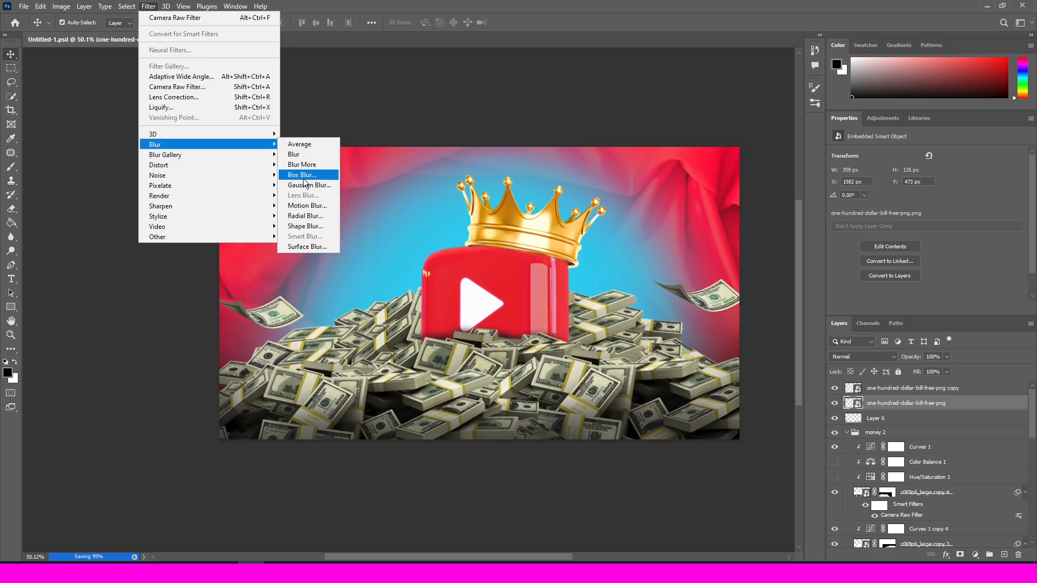
click(305, 209)
drag(788, 193, 880, 243)
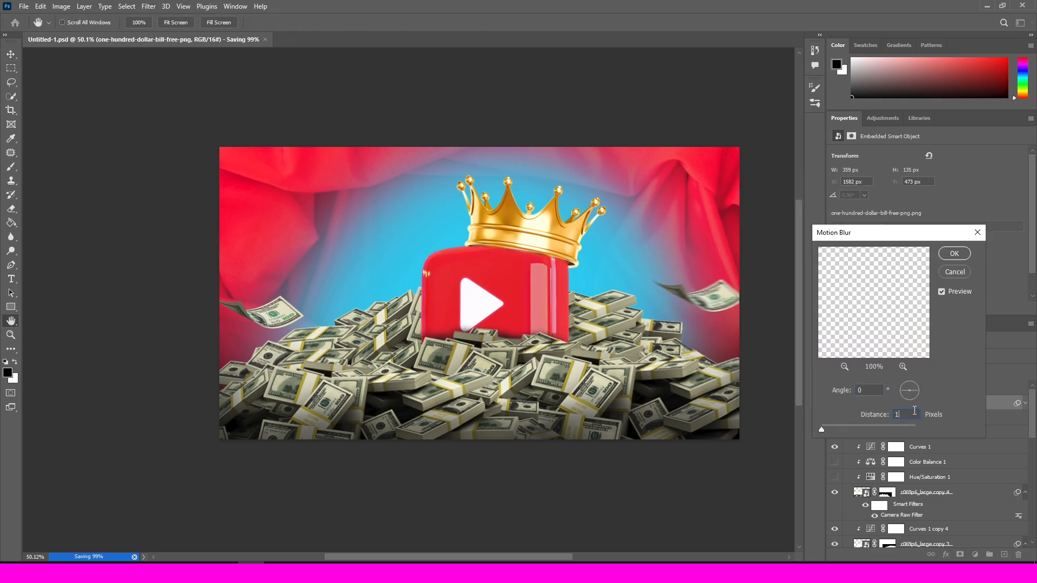
click(954, 254)
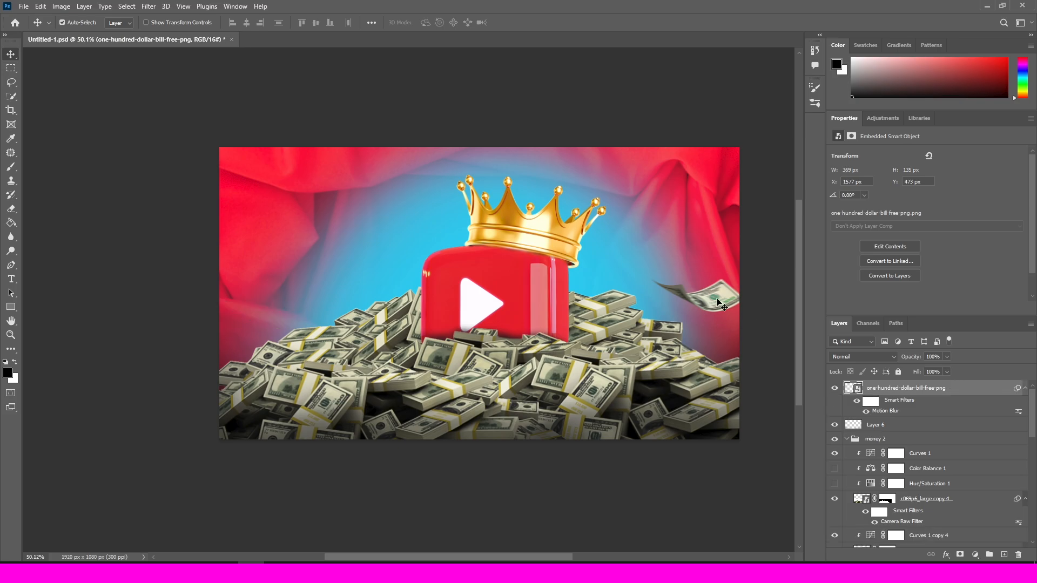
drag(279, 333, 264, 321)
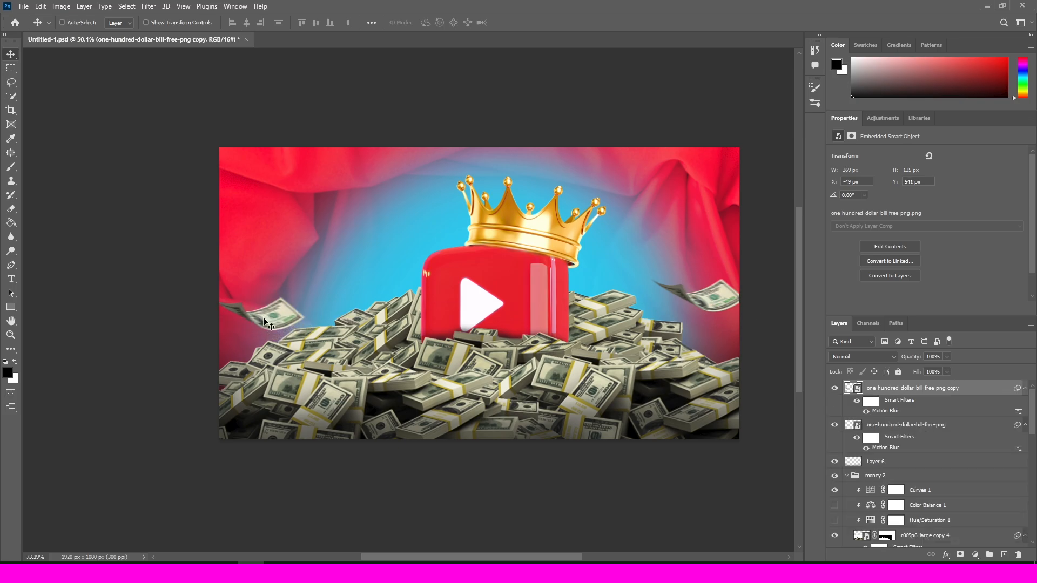
key(ctrl+s)
Duplicate the money 2 group, hide the original, and convert the copy to a smart object
click(846, 460)
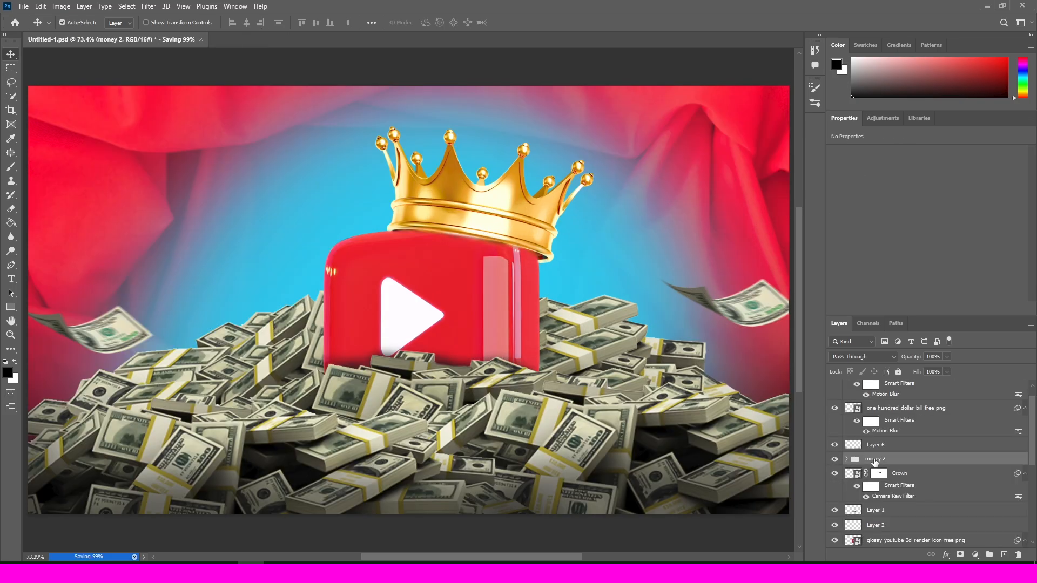
key(ctrl+j)
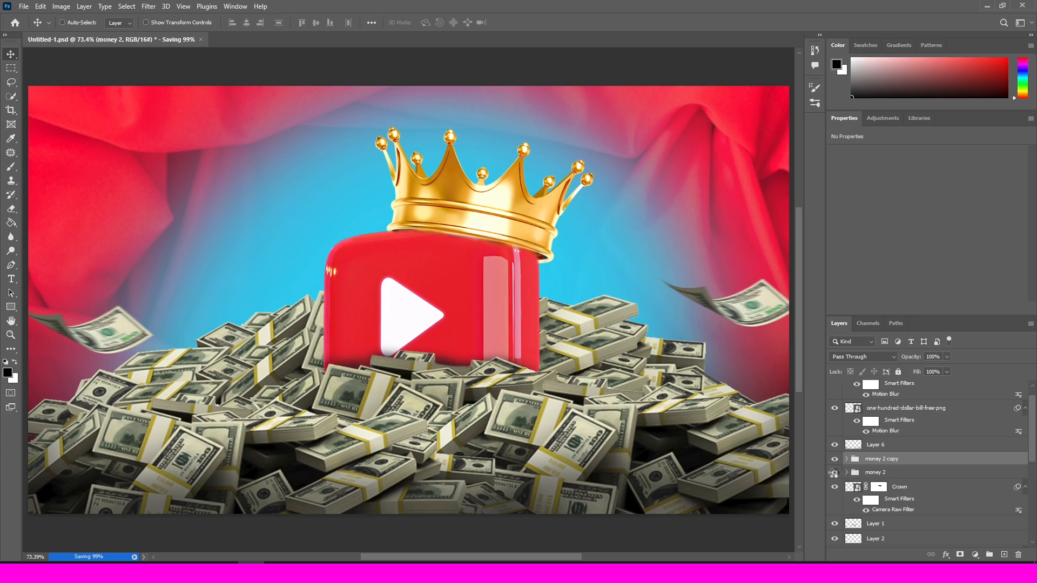
right_click(870, 463)
click(918, 159)
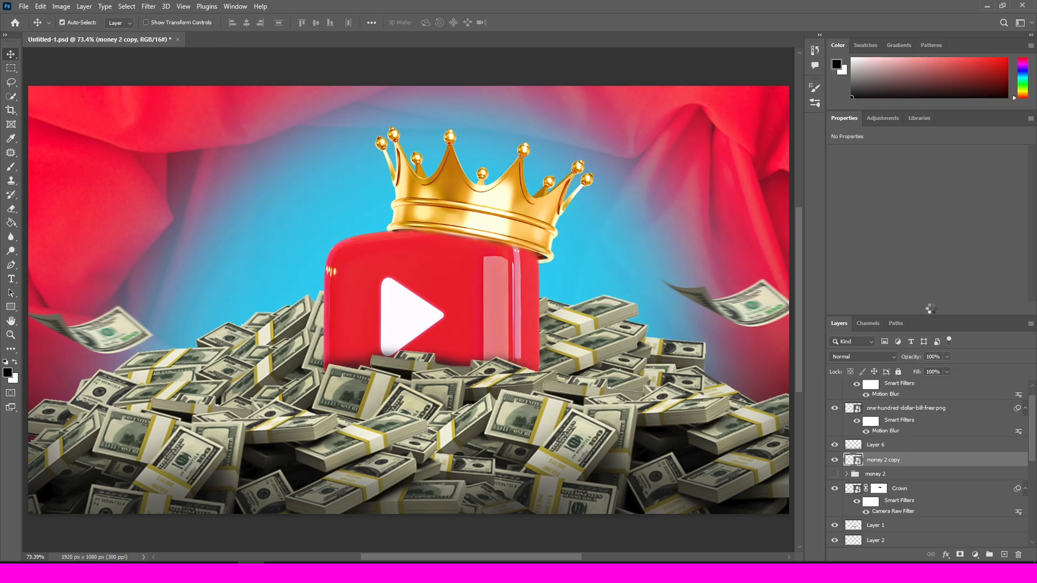
Apply a Gaussian Blur with a 1.0 pixel radius to the money 2 copy smart object, and save the document
click(148, 6)
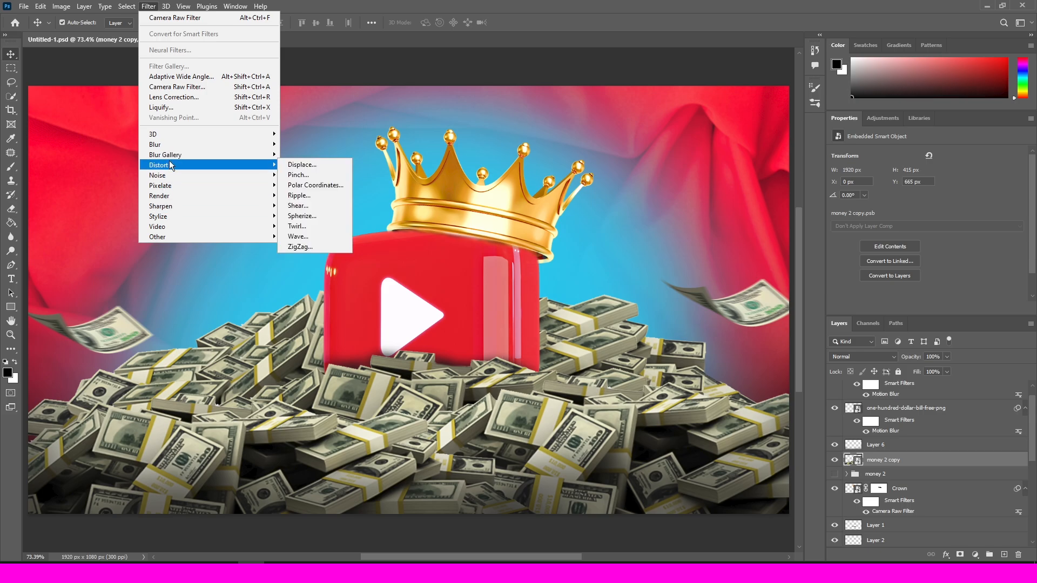
mouse_move(164, 151)
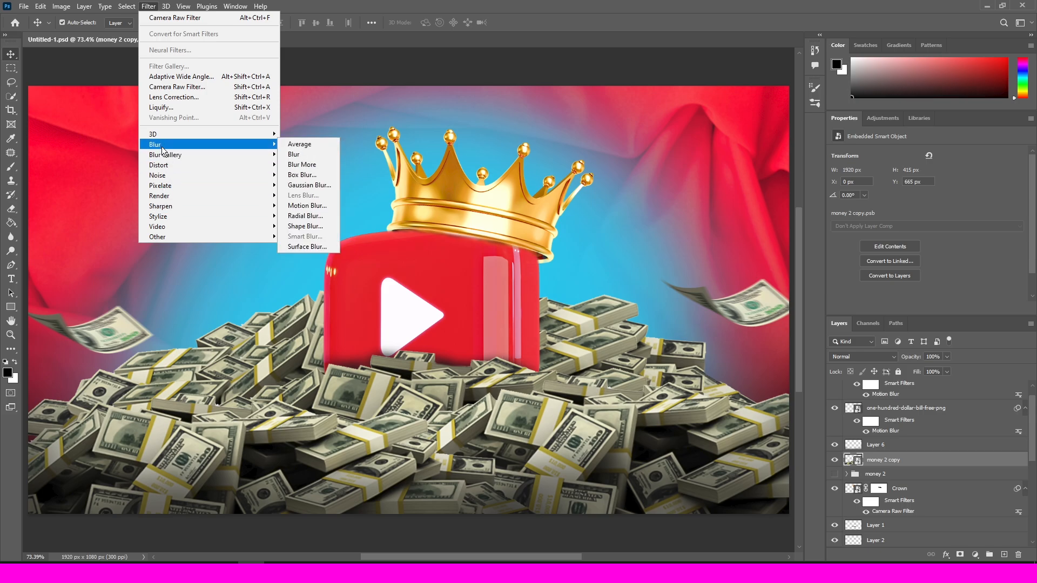
click(295, 186)
drag(732, 436, 732, 436)
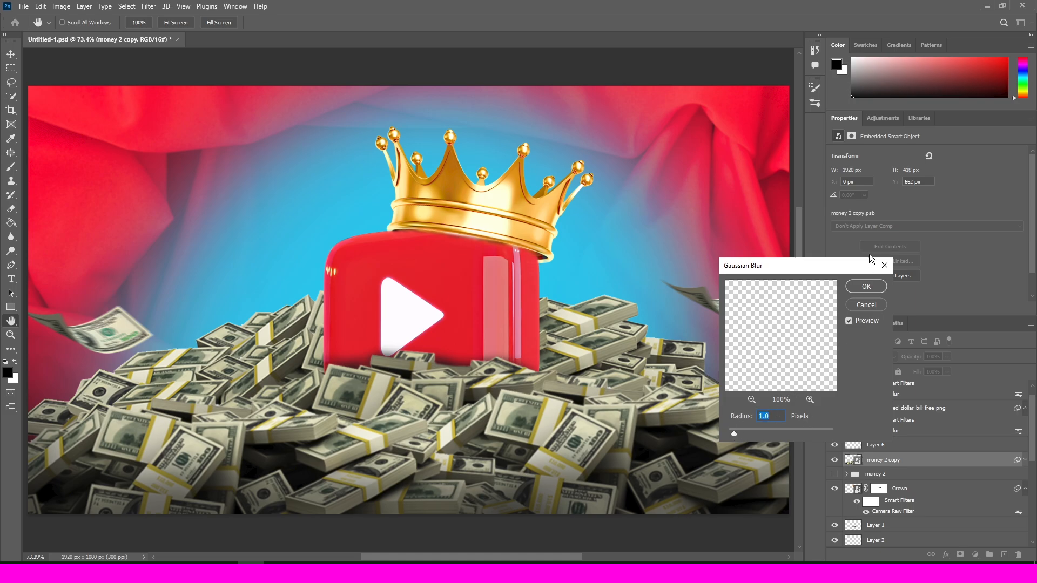
click(865, 286)
key(v)
key(ctrl+s)
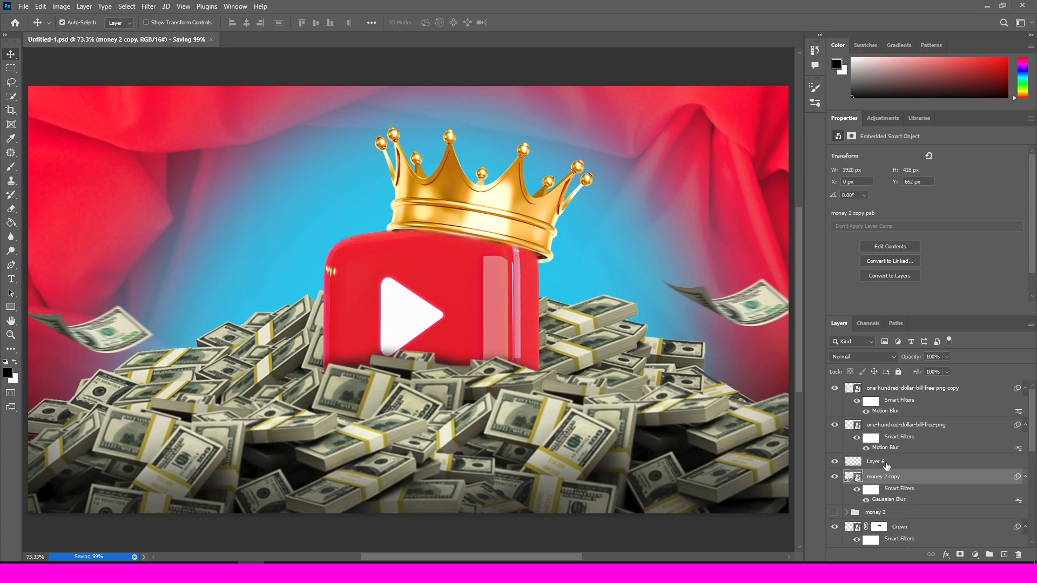
Duplicate the mony1 group, hide the copy, and convert the original mony1 group to a smart object
scroll(897, 458, down, 5)
scroll(892, 437, up, 1)
scroll(899, 451, down, 2)
click(881, 474)
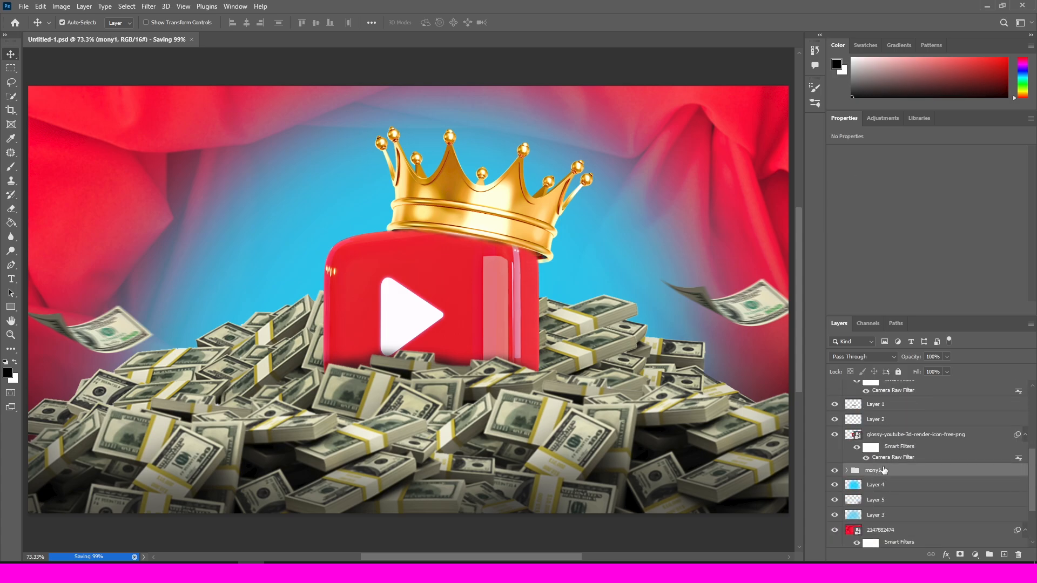
key(ctrl+j)
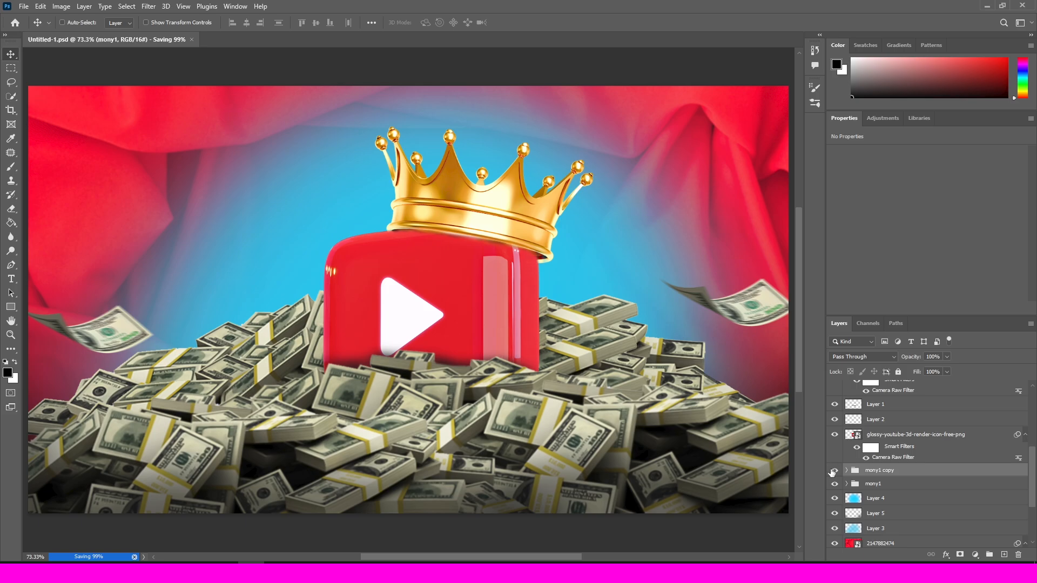
click(834, 471)
click(834, 486)
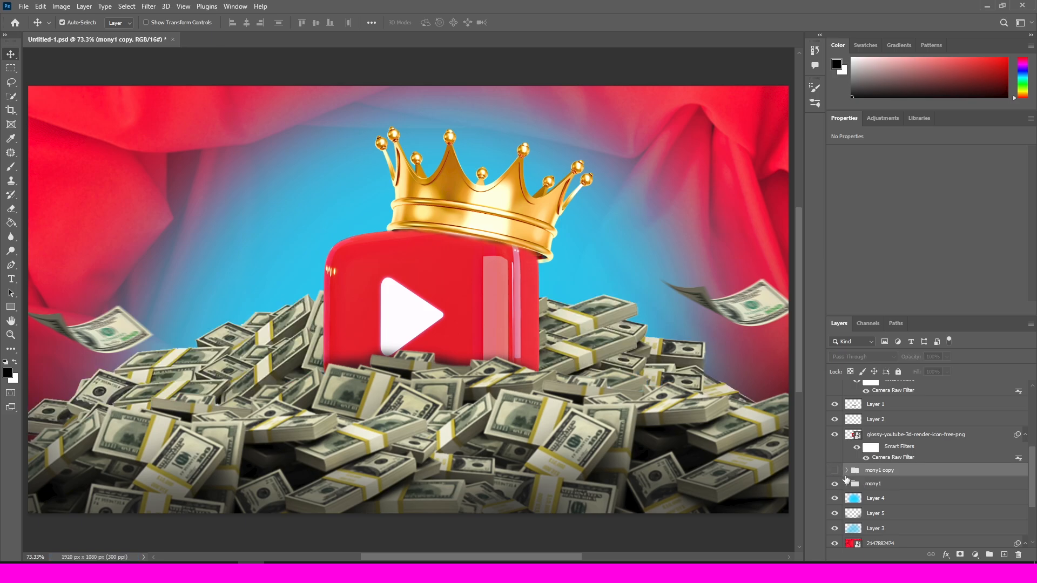
click(863, 485)
right_click(863, 486)
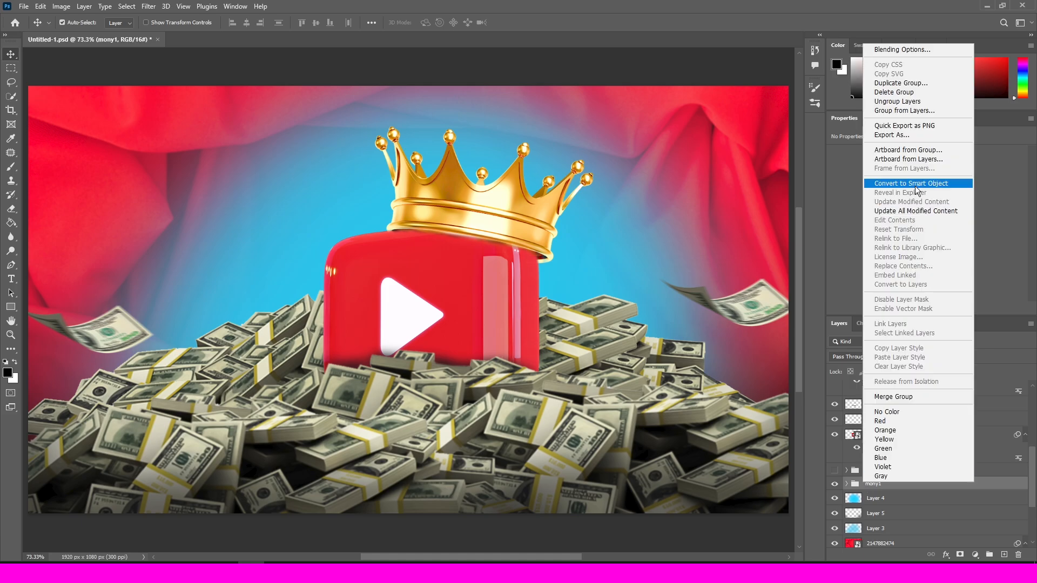
click(918, 192)
click(148, 6)
mouse_move(216, 147)
click(308, 218)
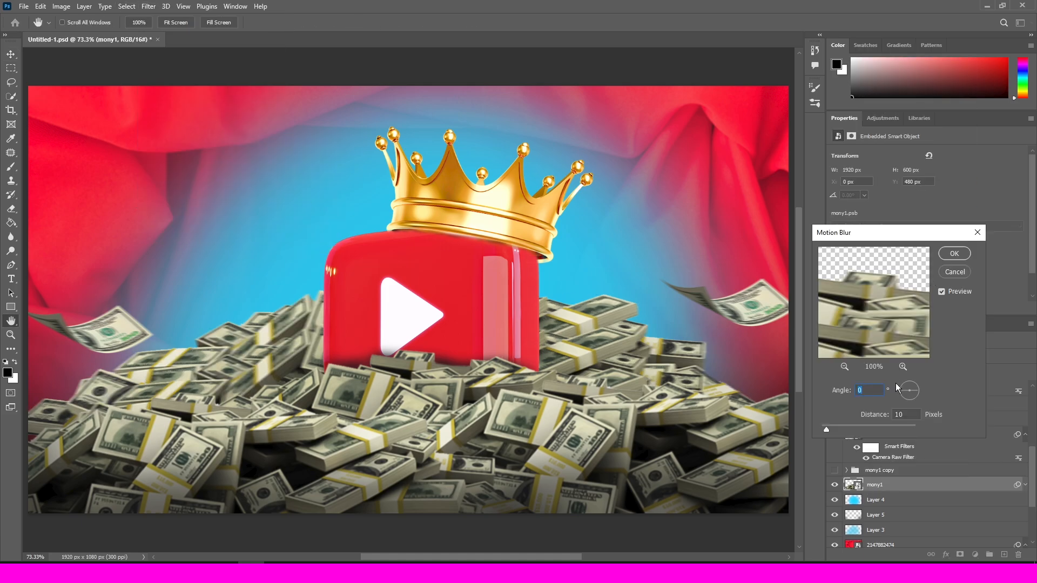
click(955, 271)
Apply a Gaussian Blur to the mony1 smart object behind the YouTube icon, and save the document
click(149, 6)
mouse_move(201, 145)
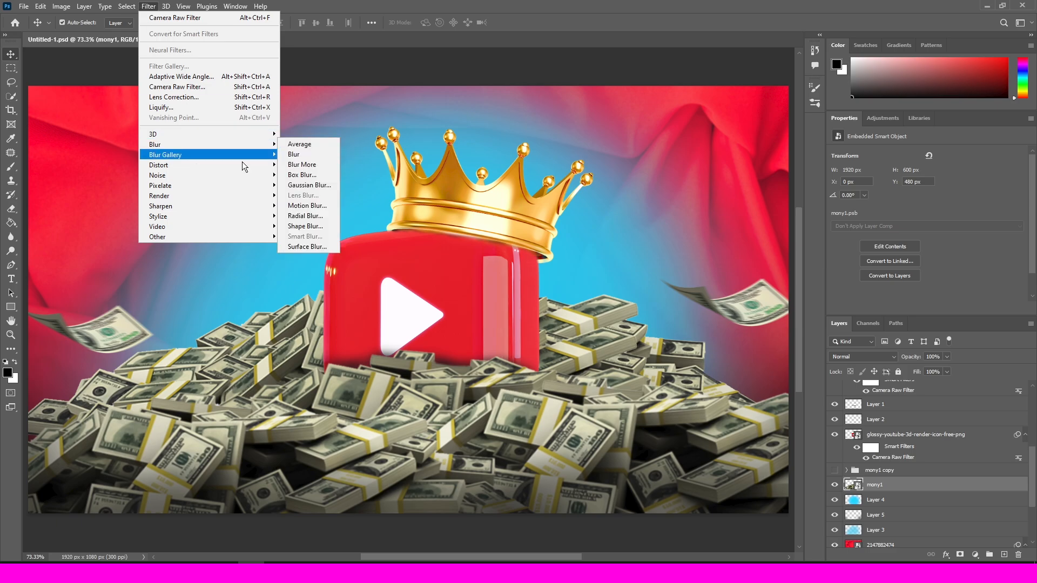
click(311, 186)
click(866, 287)
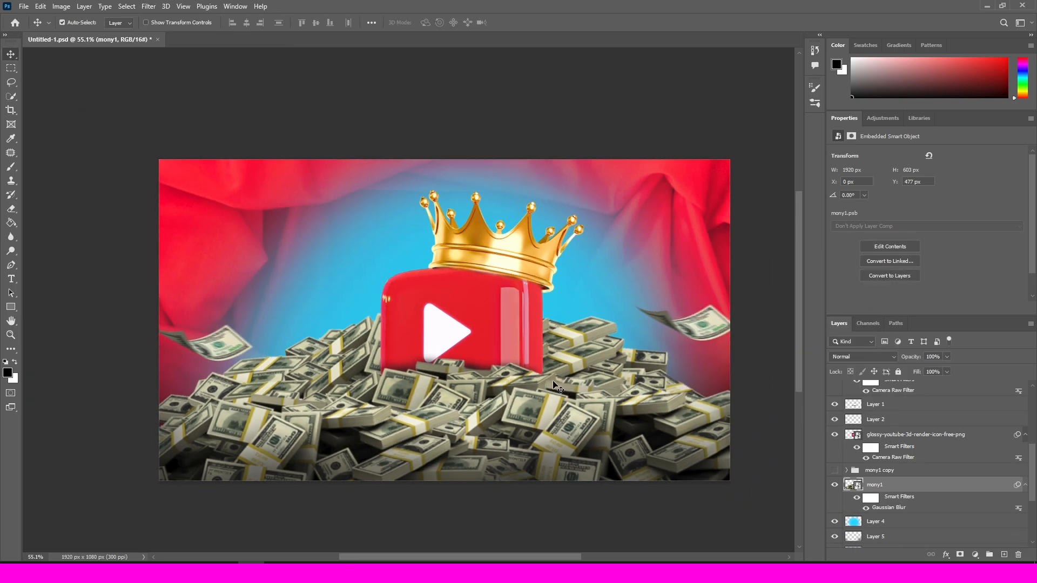
key(ctrl+s)
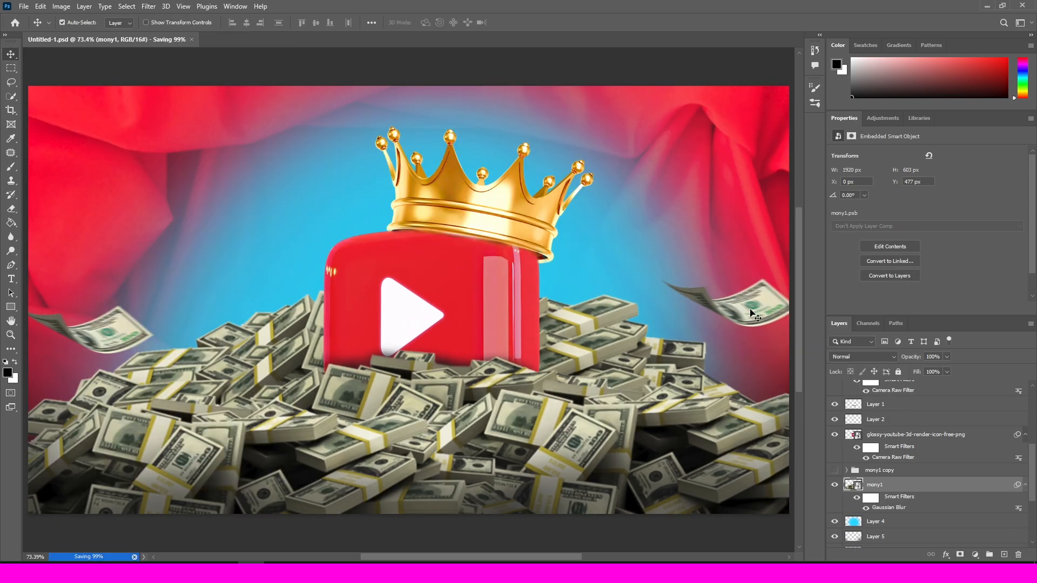
Duplicate the flying dollar bill into the lower-left and lower-right corners of the thumbnail
drag(751, 319, 86, 518)
scroll(176, 480, down, 2)
drag(561, 528, 597, 512)
Shrink the lower-right bill to about 242 px wide, rotate it about -32°, and tuck it into the corner
key(ctrl+t)
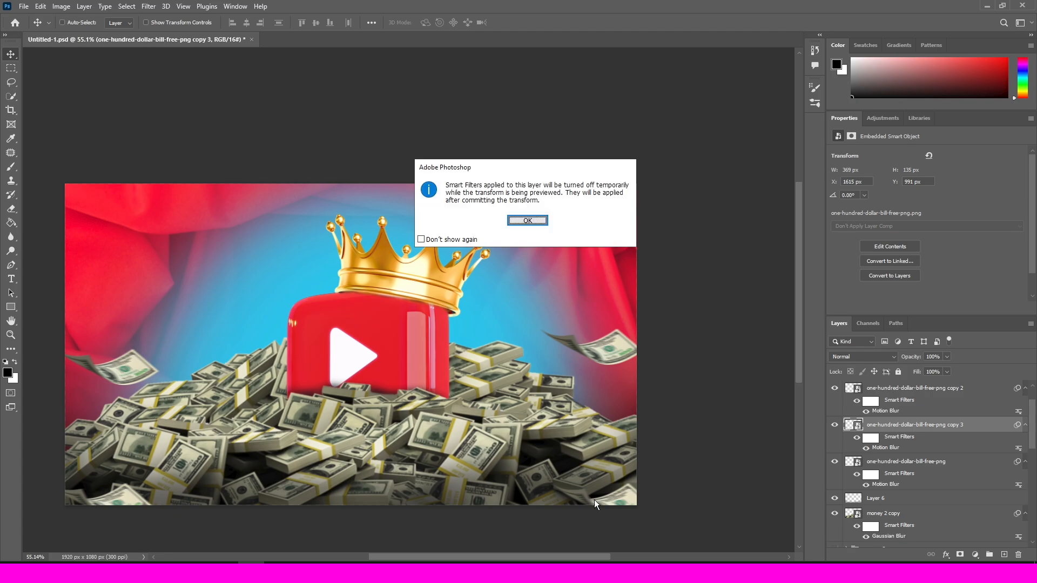
click(527, 223)
scroll(624, 498, down, 2)
drag(657, 543, 604, 492)
key(Return)
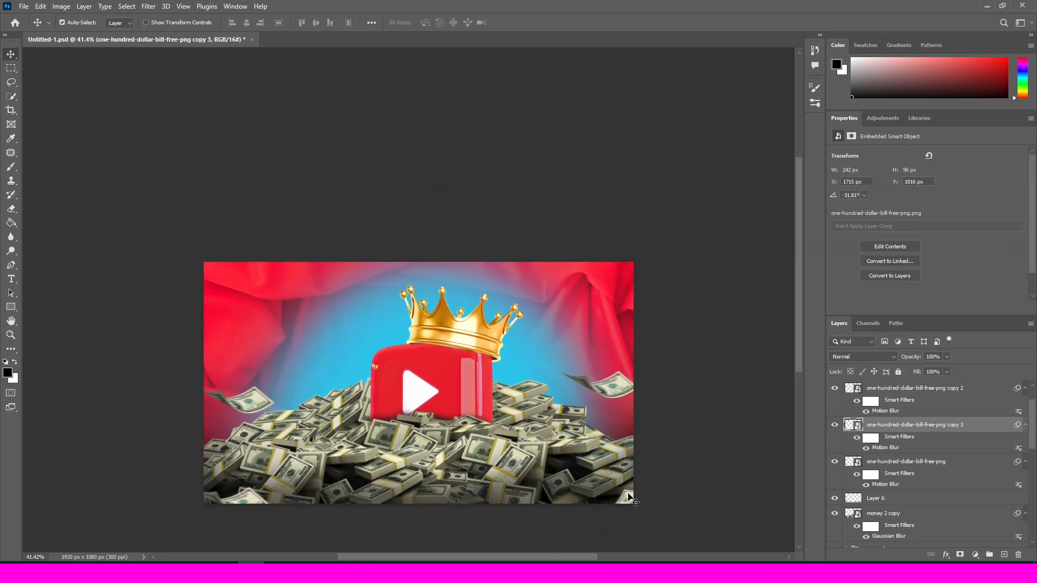
Shrink the lower-left bill to about 284 px wide, rotate it about -14°, tuck it into the corner, and save the document
scroll(631, 500, up, 3)
scroll(527, 456, down, 1)
drag(124, 508, 158, 487)
key(ctrl+t)
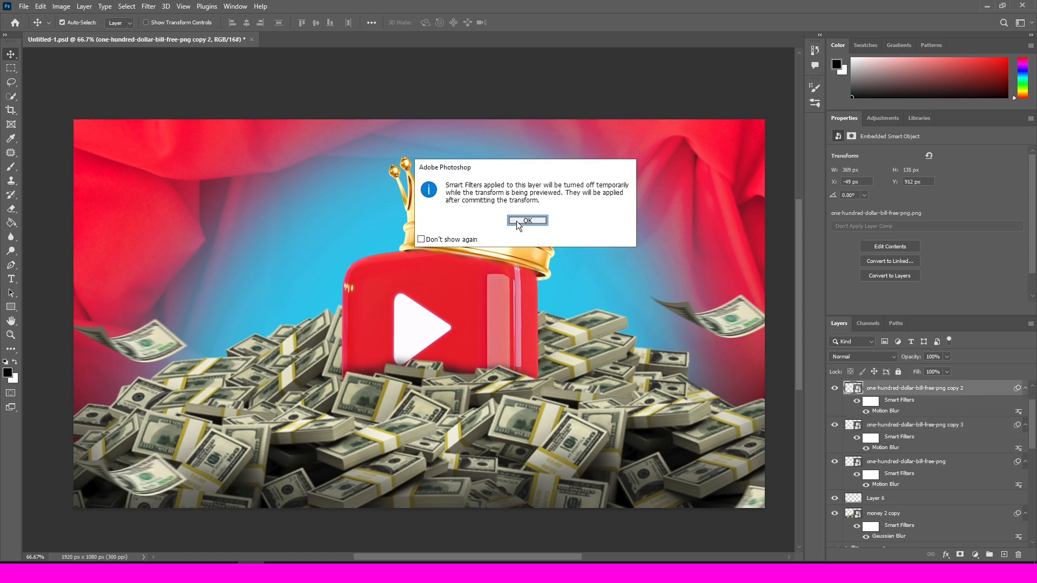
click(519, 225)
scroll(208, 486, down, 1)
mouse_move(173, 530)
mouse_down()
mouse_move(110, 496)
mouse_move(162, 520)
mouse_move(129, 494)
mouse_move(264, 489)
mouse_up()
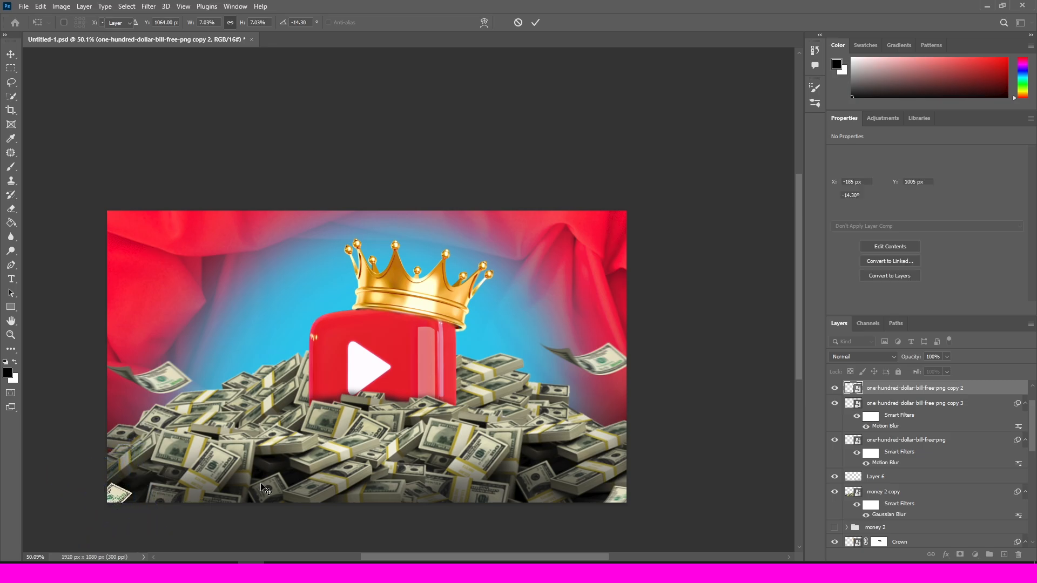
key(Return)
scroll(265, 489, up, 1)
key(ctrl+s)
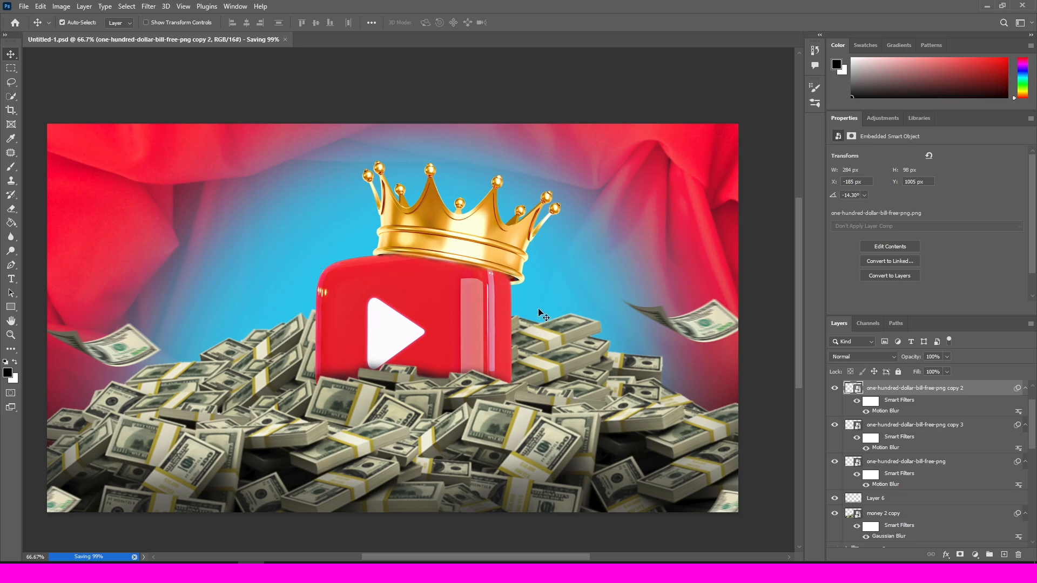
scroll(882, 434, down, 5)
click(859, 357)
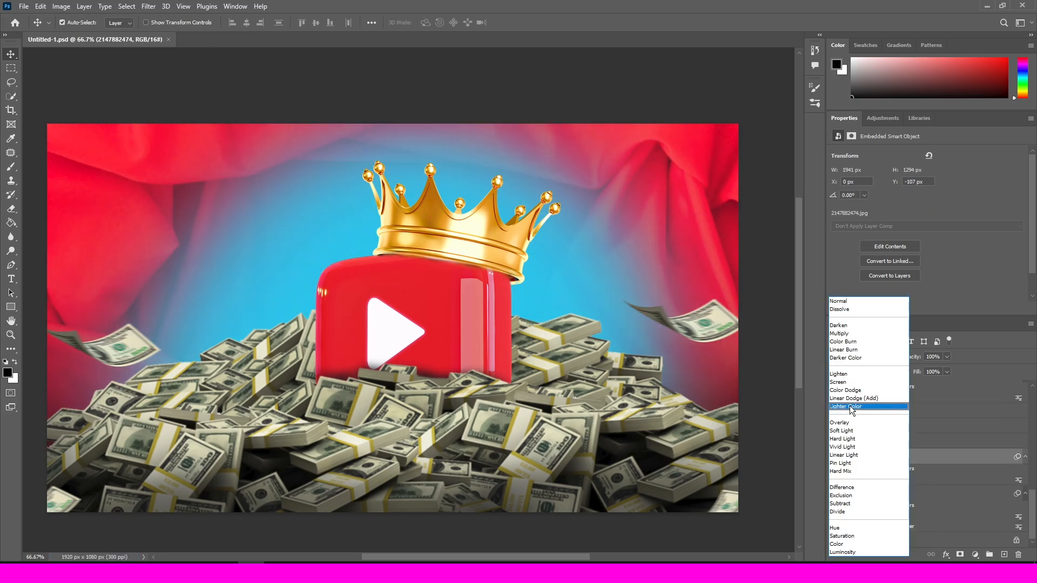
click(838, 301)
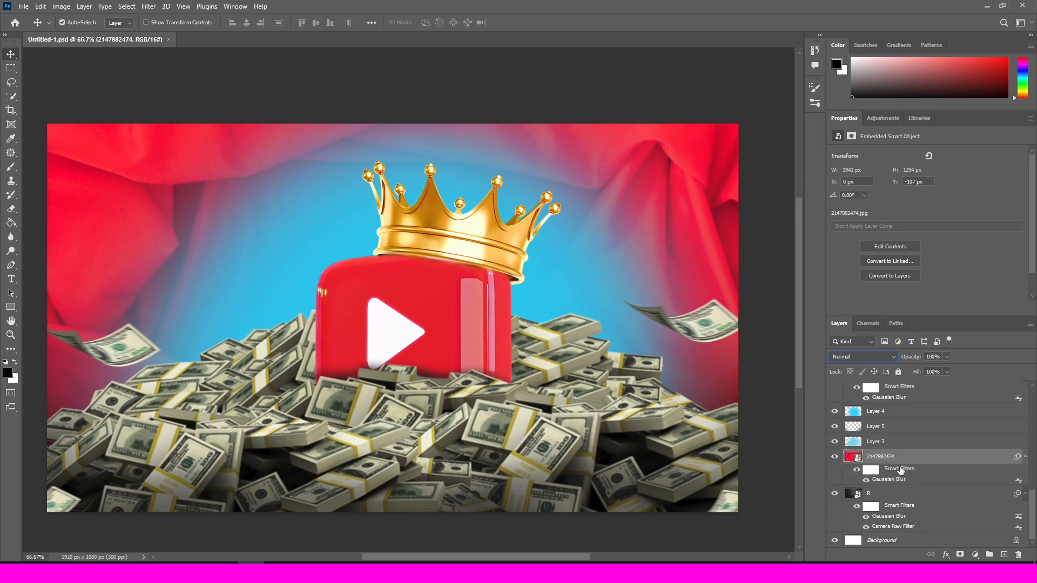
click(856, 469)
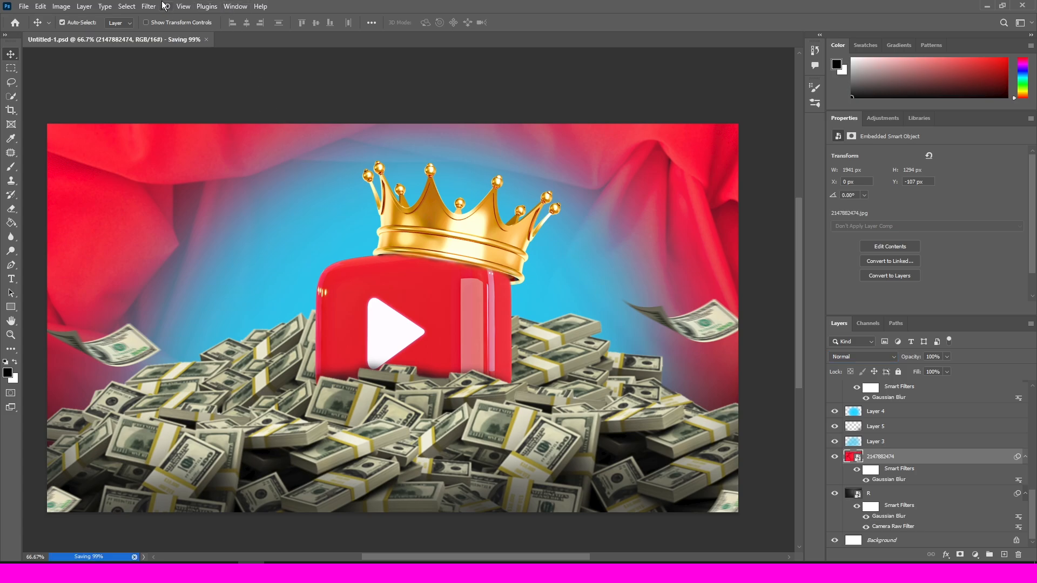
Open the Camera Raw Filter on the red cloth and set Exposure to -0.40, Contrast to +22 and Highlights to +8
click(149, 6)
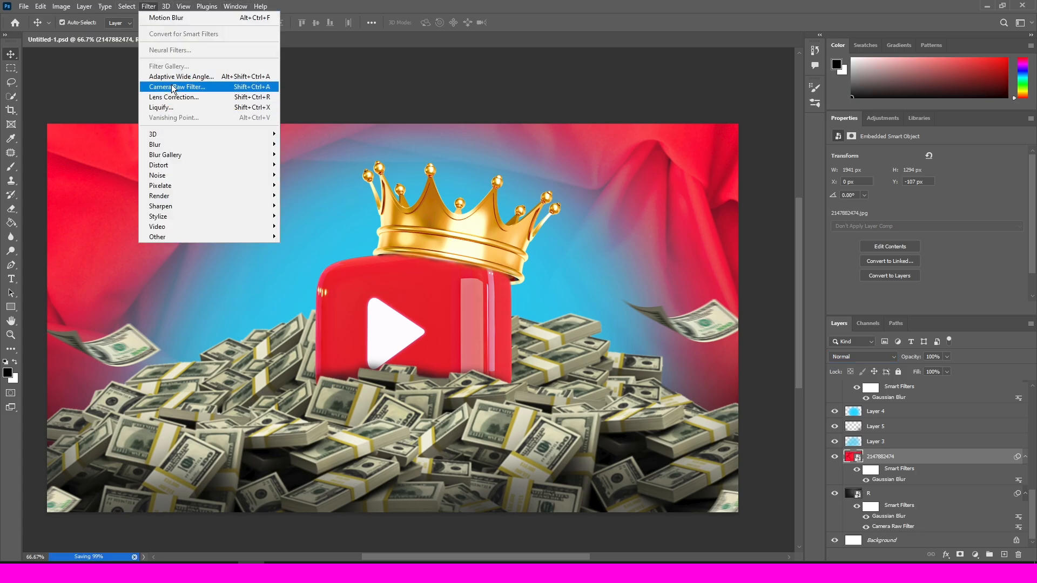
click(174, 88)
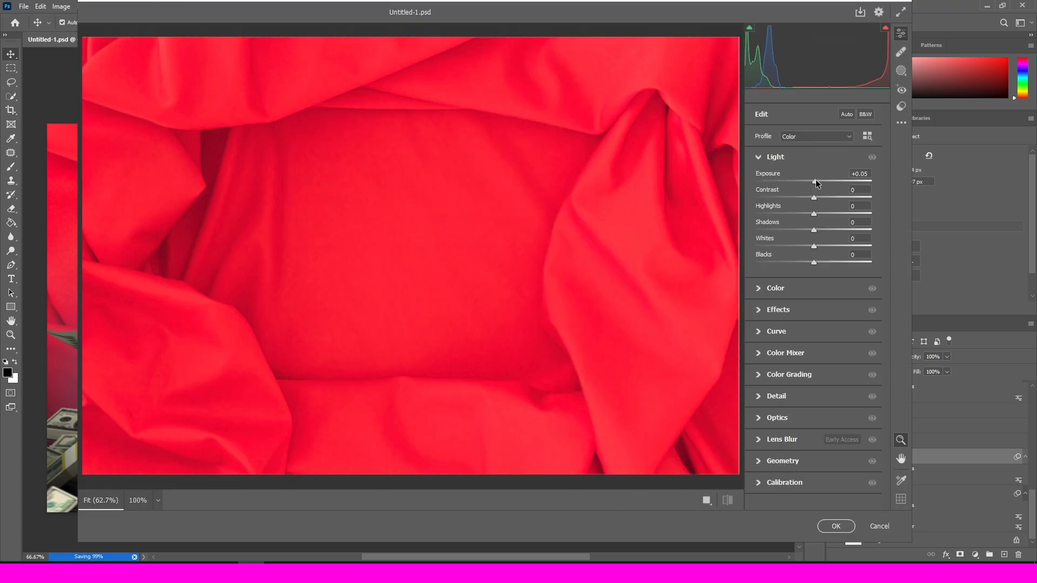
drag(814, 182, 834, 198)
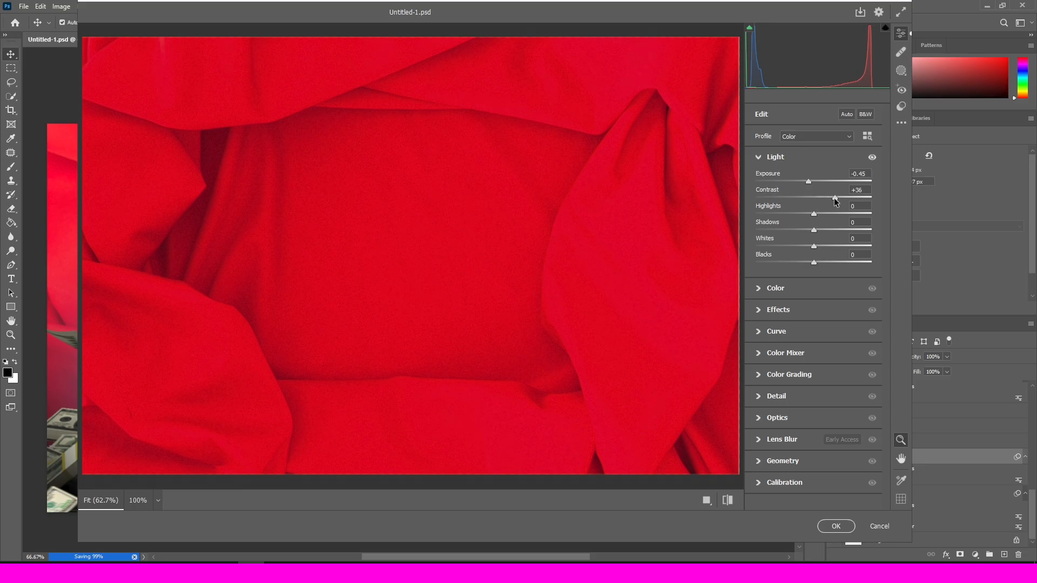
key(Up)
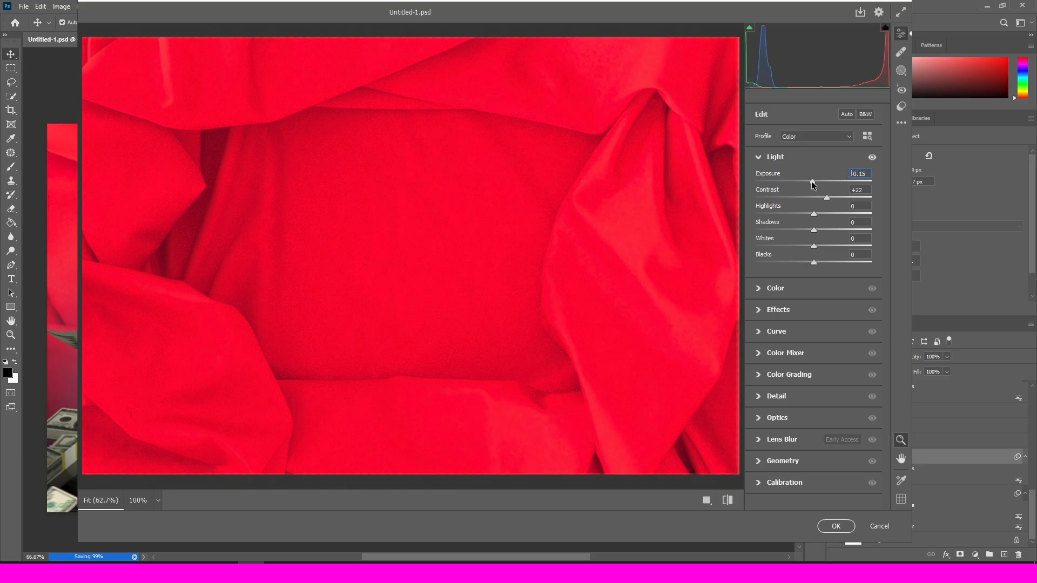
click(819, 220)
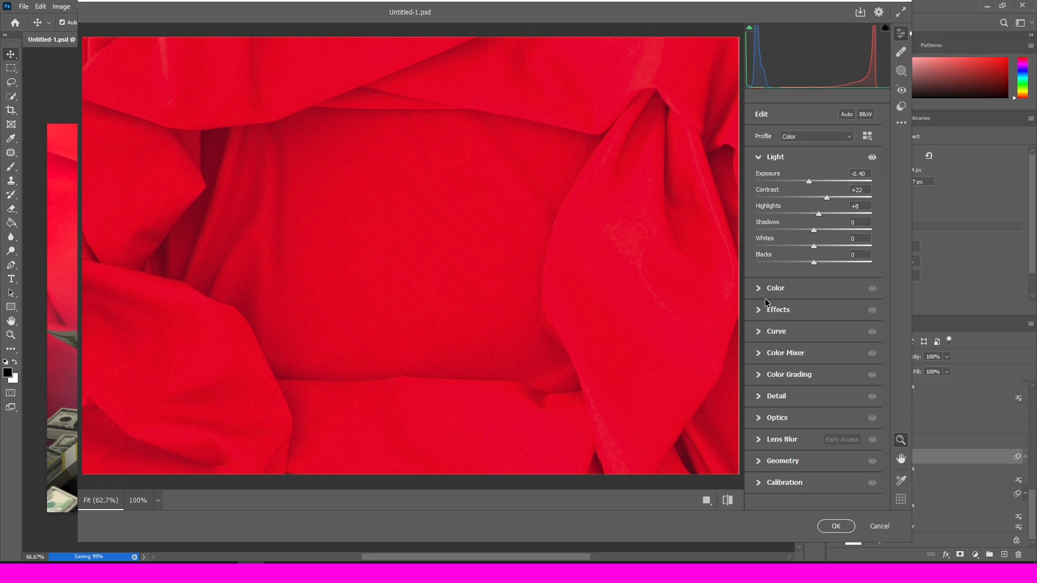
Raise the cloth's Effects values slightly, set Sharpening to 46, apply the Camera Raw Filter, and save the document
click(759, 309)
mouse_move(814, 228)
mouse_down()
mouse_move(831, 229)
mouse_move(816, 227)
mouse_up()
click(822, 239)
click(823, 256)
click(759, 378)
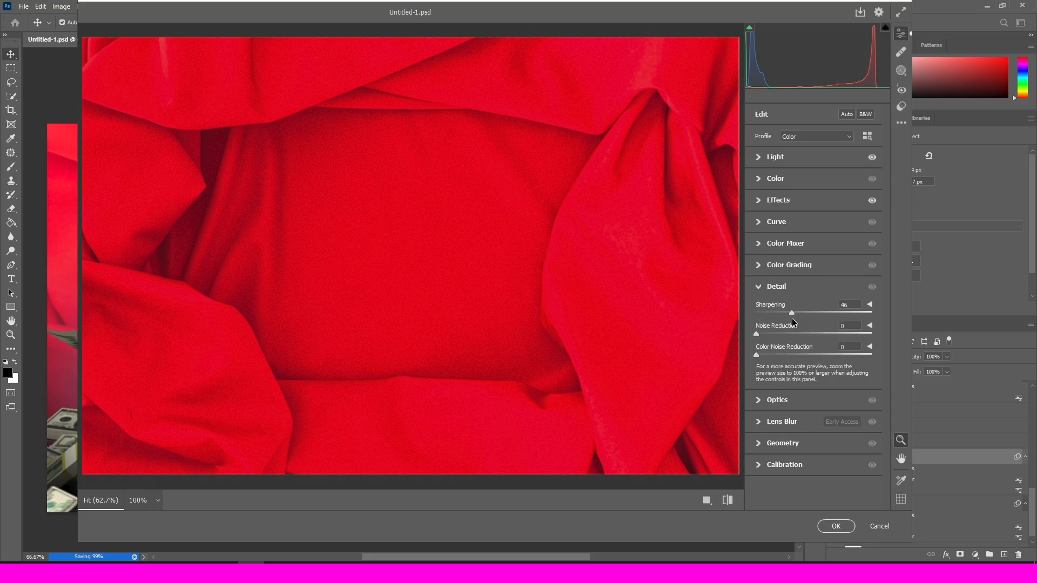
click(837, 526)
scroll(464, 346, down, 2)
scroll(486, 324, up, 4)
key(ctrl+s)
scroll(511, 298, down, 4)
scroll(511, 298, up, 2)
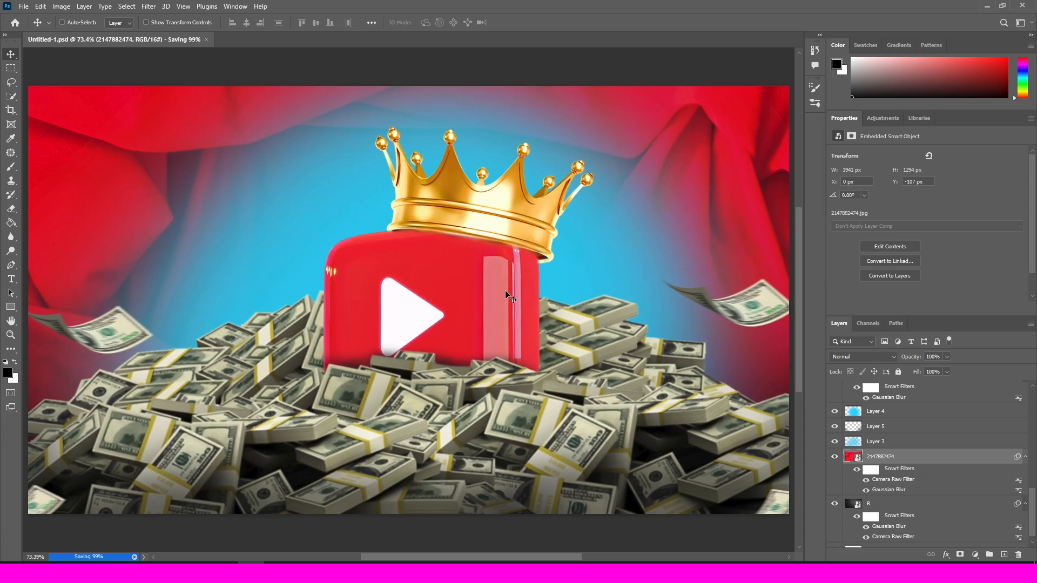
scroll(511, 298, down, 2)
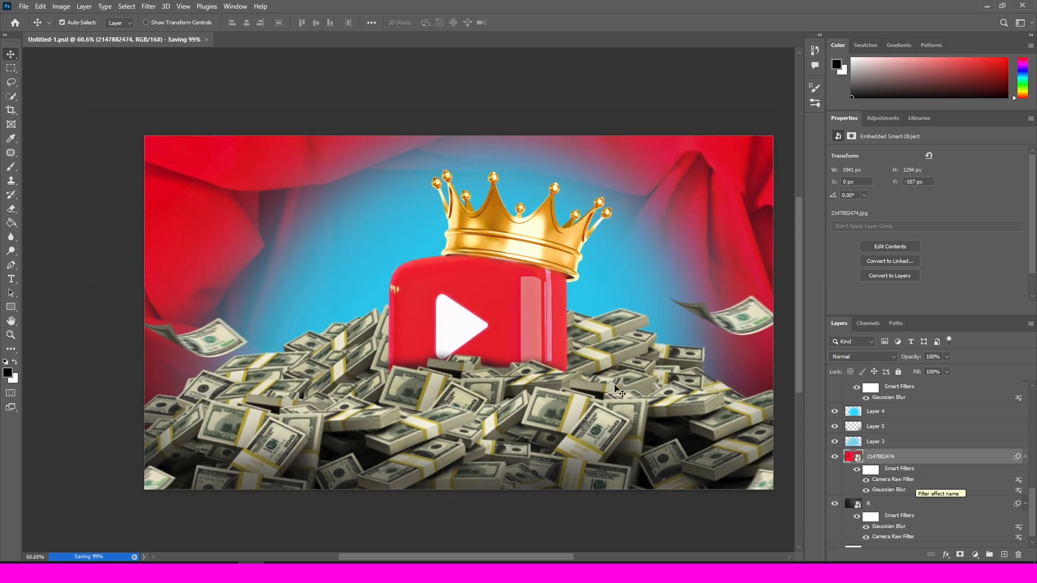
scroll(668, 378, up, 2)
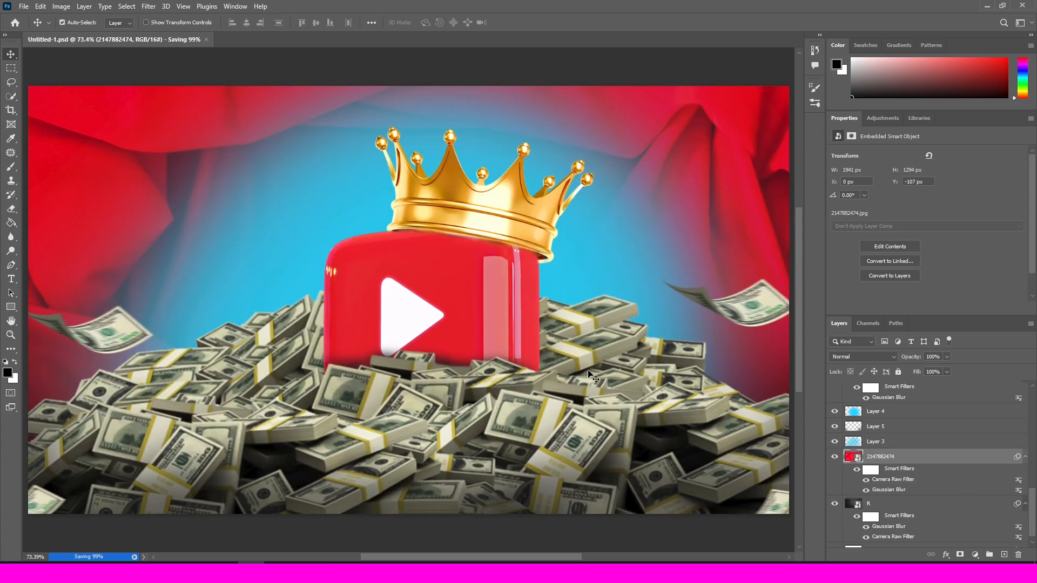
Stamp all visible layers into a new merged layer above the topmost dollar bill layer
scroll(897, 416, up, 5)
click(901, 389)
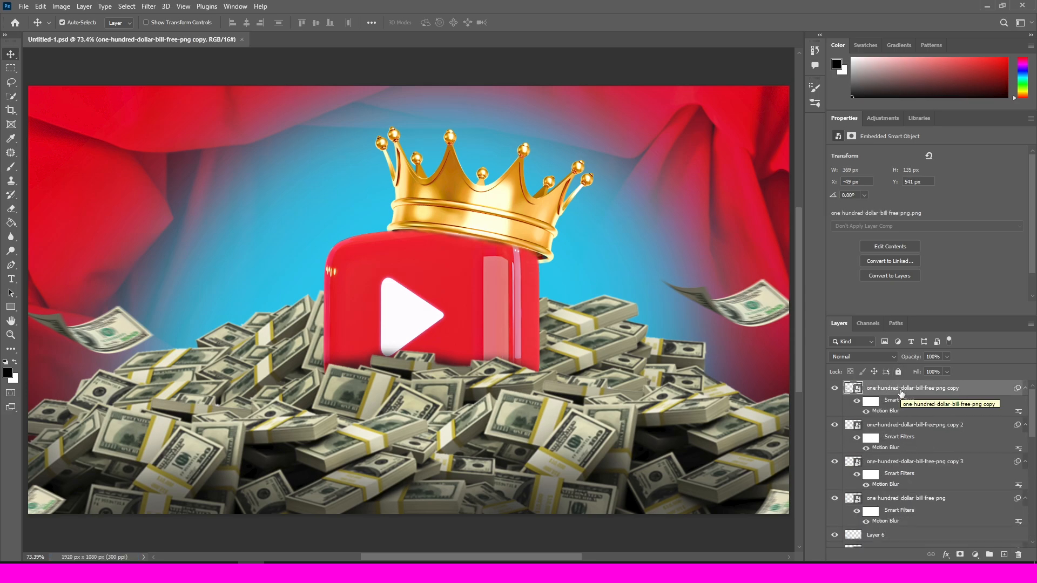
key(ctrl+alt+shift+e)
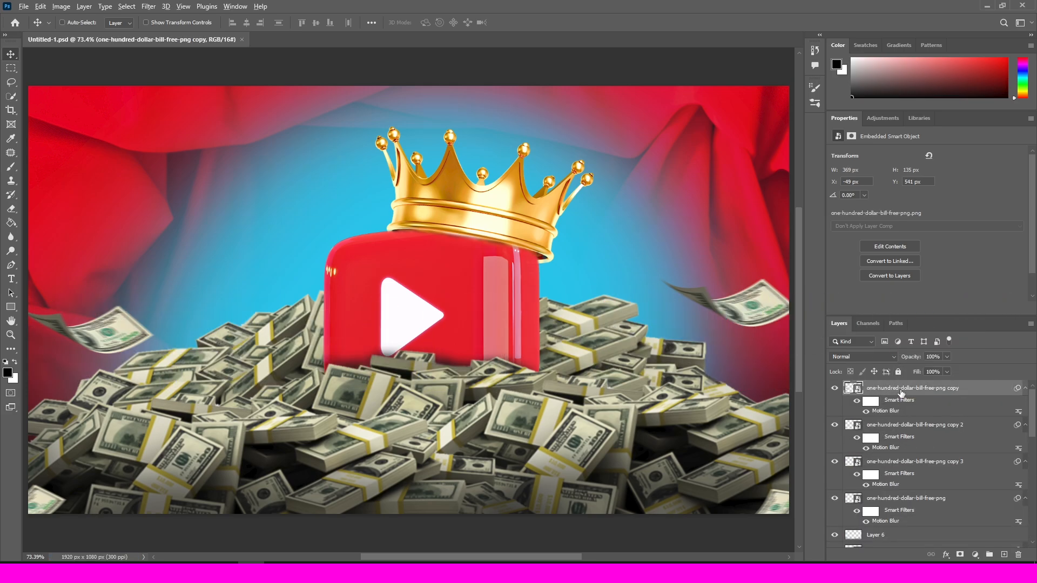
Open the Camera Raw Filter on the merged layer and set Sharpening to 39, Noise Reduction to 29 and Color Noise Reduction to 33
click(148, 6)
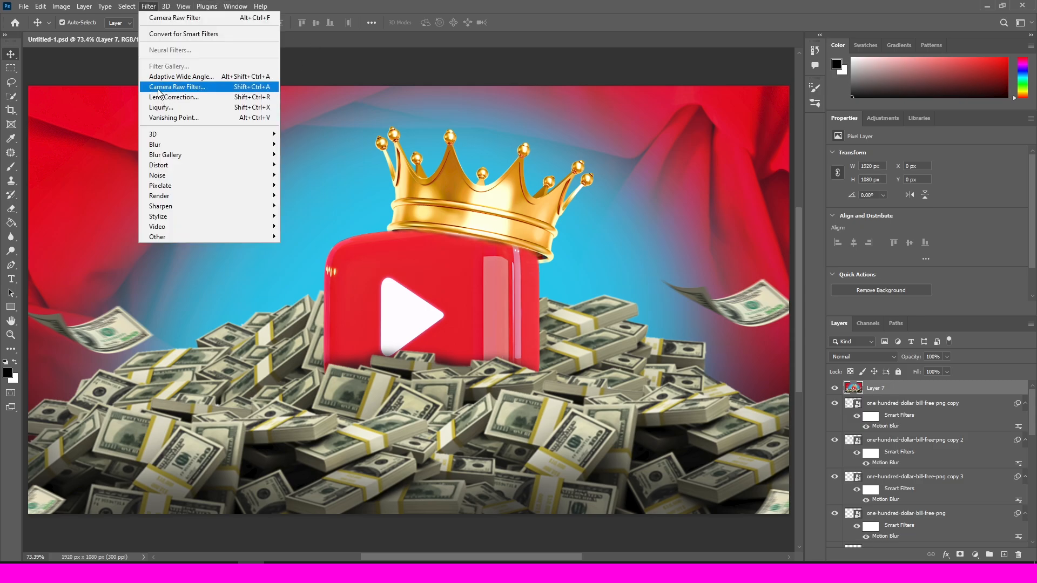
click(158, 88)
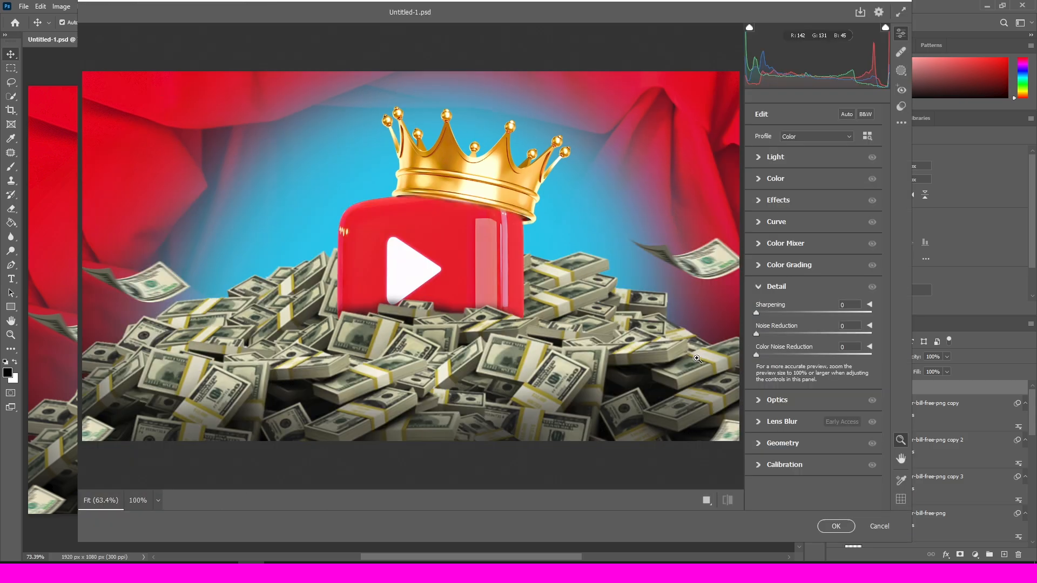
drag(757, 314, 794, 355)
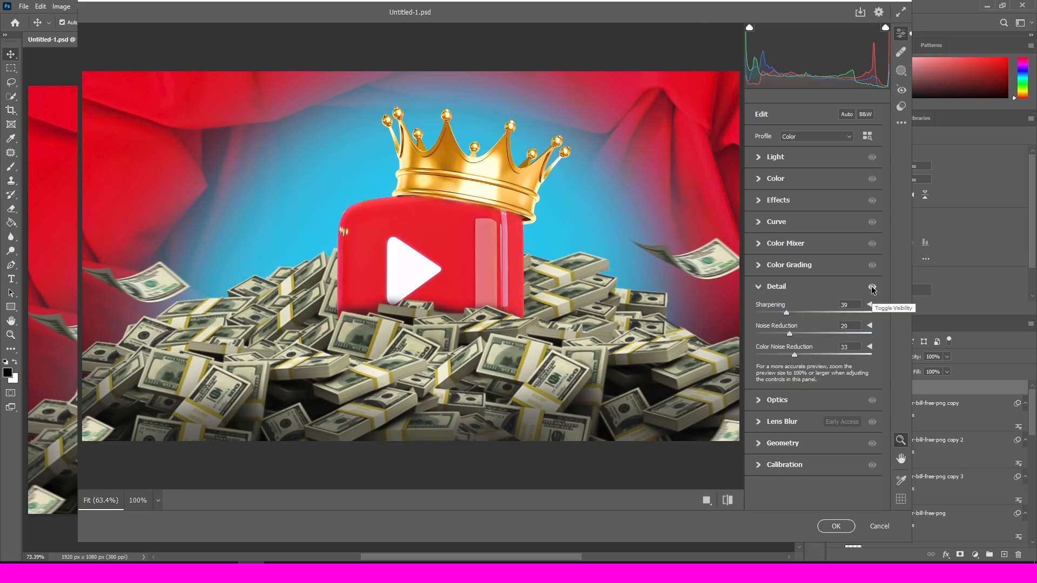
Set the merged layer's Temperature to +5, Tint to +18 and Vibrance to +19, and compare the image with and without the Detail adjustments
click(765, 177)
drag(814, 221, 824, 253)
click(872, 376)
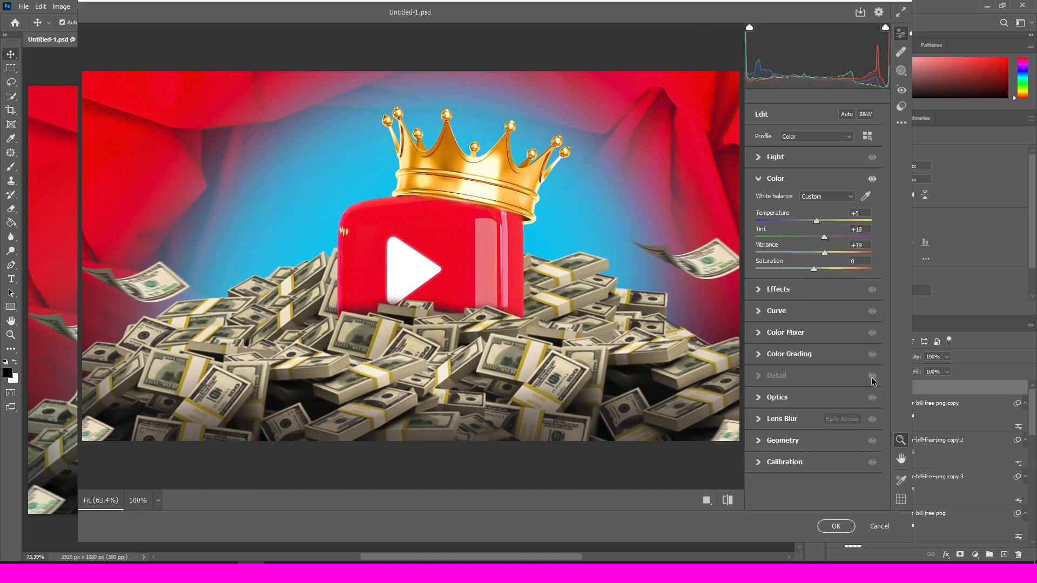
click(872, 377)
Set the merged layer's Contrast to +19 and Highlights to +4, and apply the Camera Raw Filter
click(760, 157)
drag(814, 181, 817, 215)
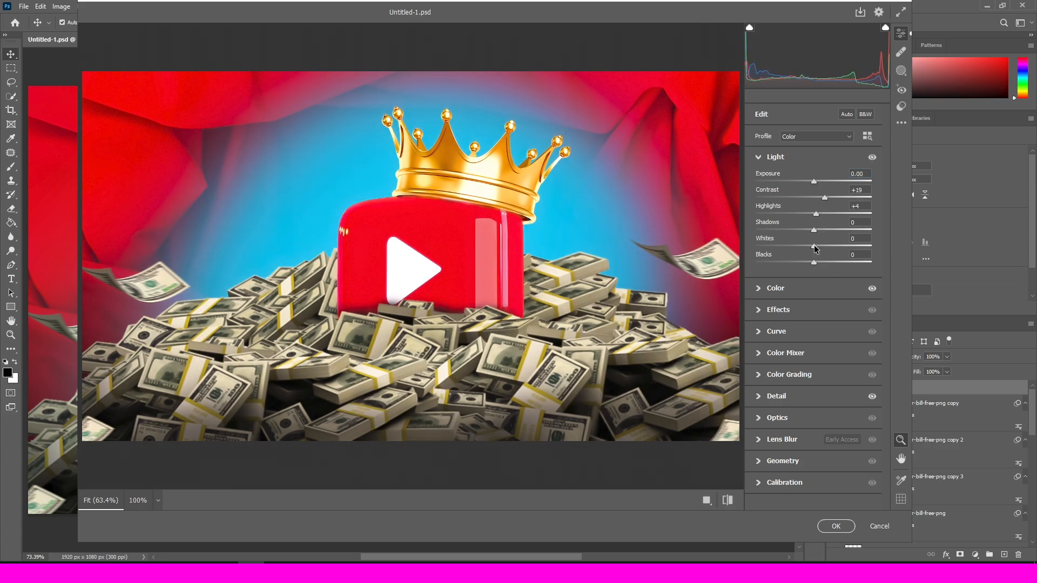
click(836, 526)
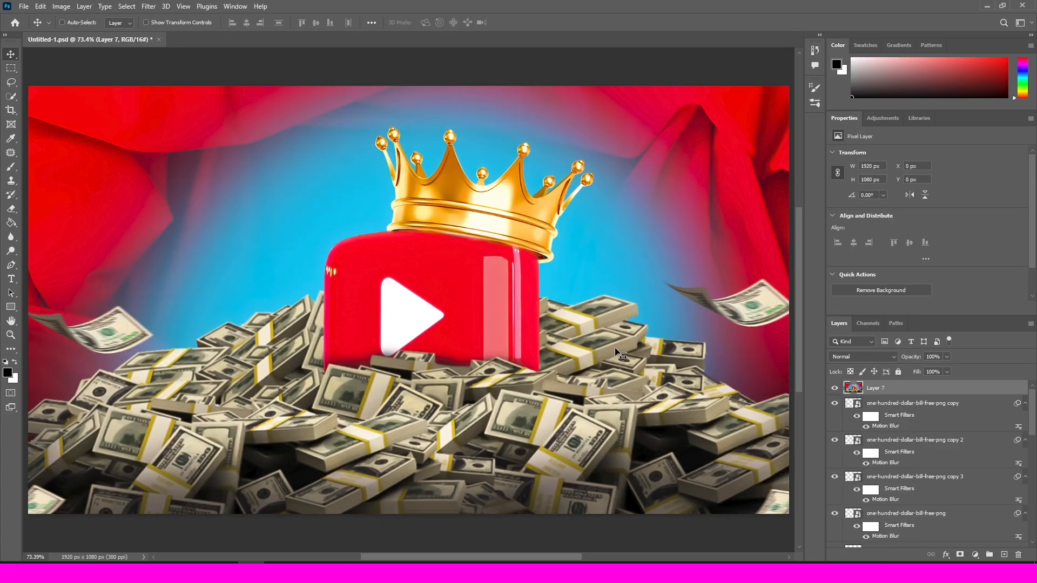